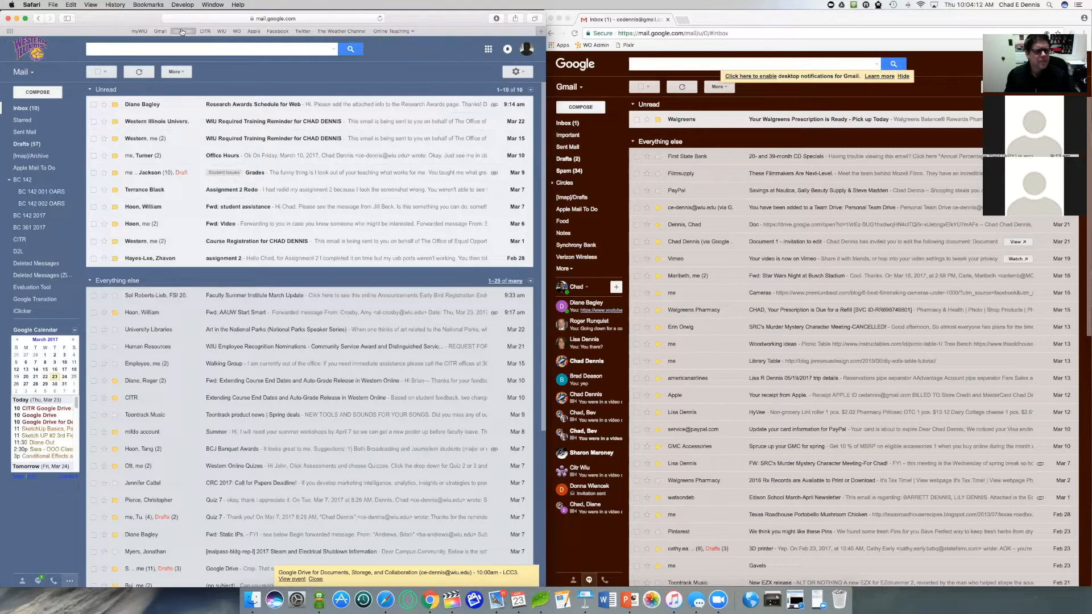
Open the Google apps grid from the top-right corner of the Gmail page
left_click(488, 51)
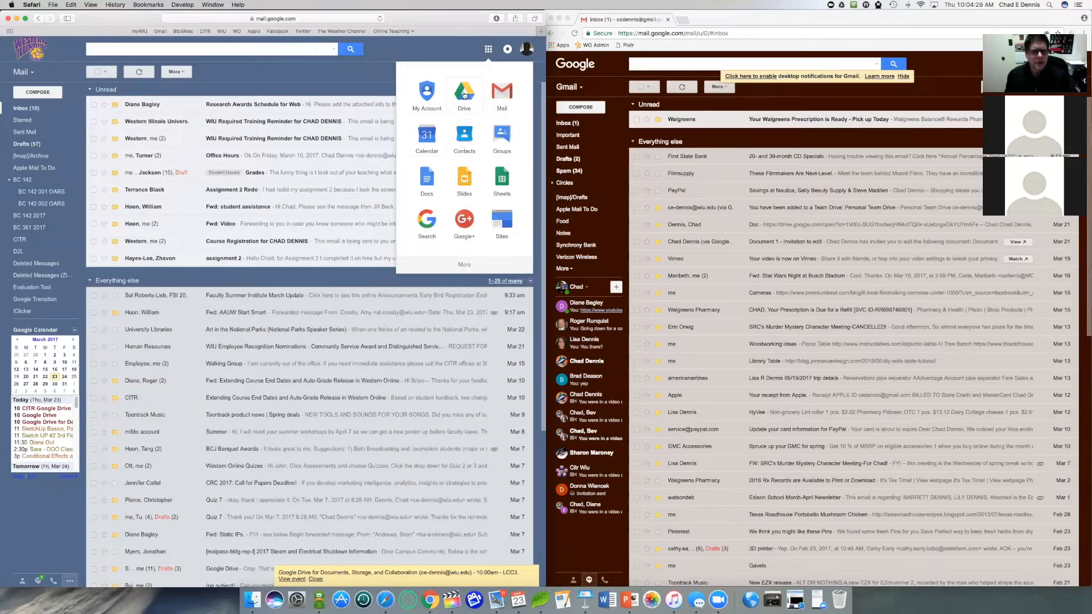
Expand the Google apps panel to show more apps, then dismiss it with Esc
mouse_move(465, 95)
left_mouse_down()
mouse_move(476, 135)
mouse_move(455, 134)
mouse_move(449, 91)
mouse_move(464, 93)
left_mouse_up()
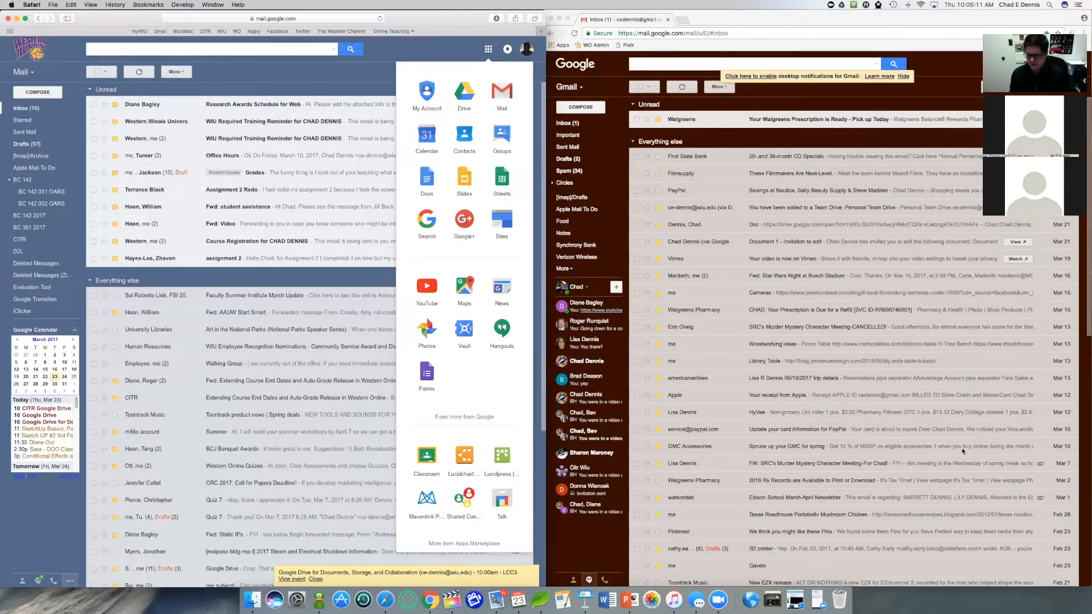
key("Escape")
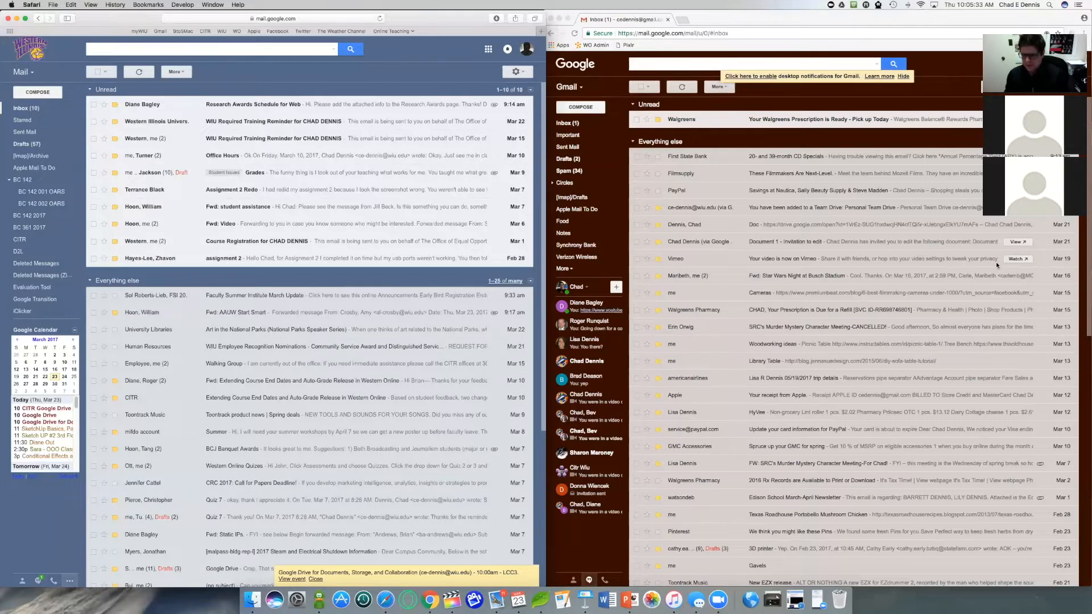
key("XF86AudioRaiseVolume")
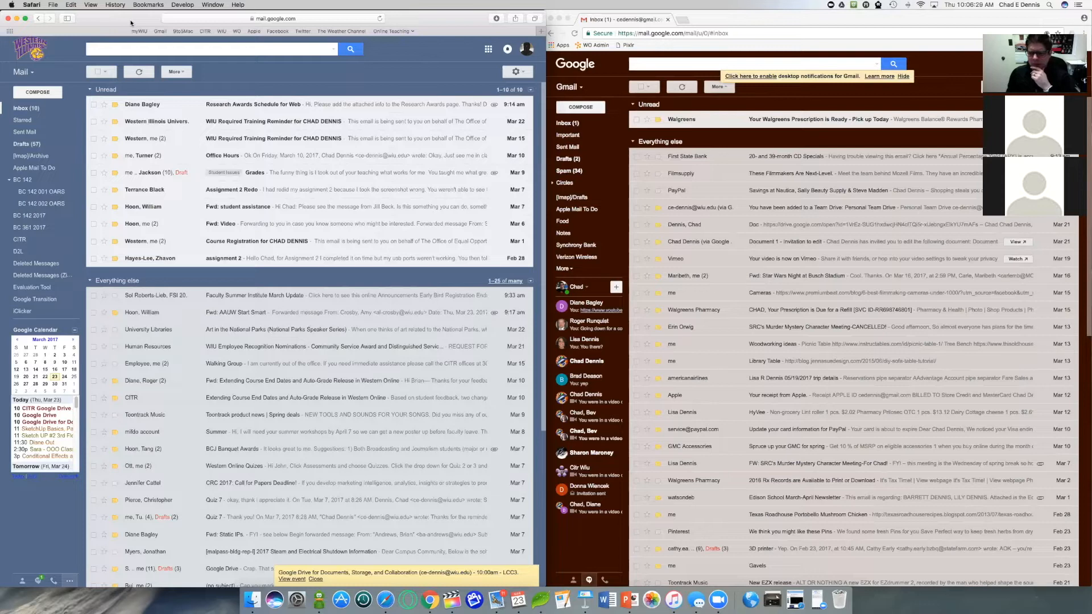
Launch Google Drive from the Gmail apps grid, opening My Drive in a new tab
left_click(489, 52)
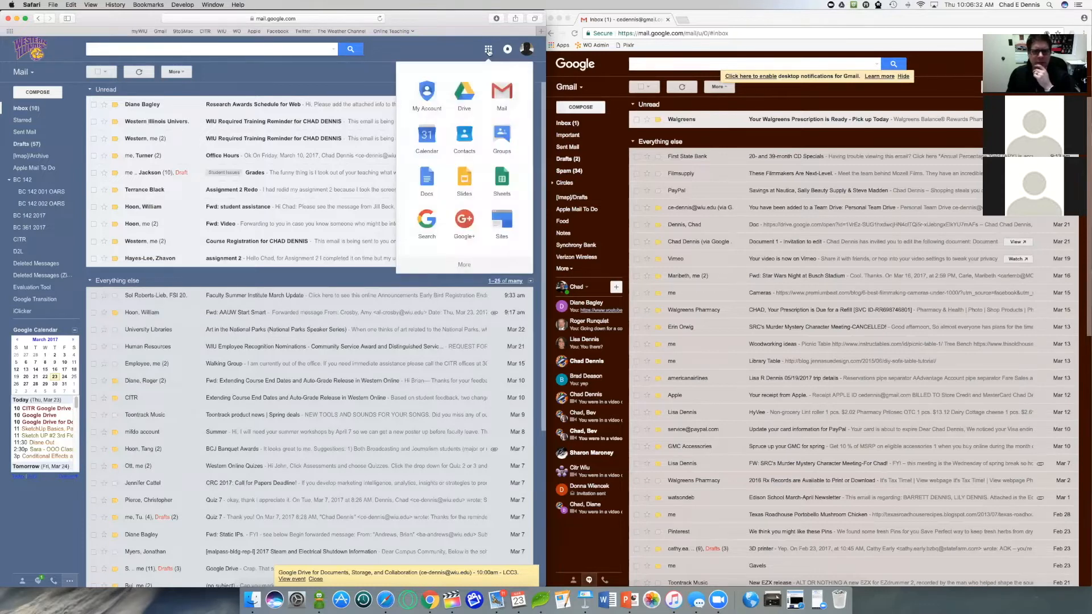
left_click(467, 100)
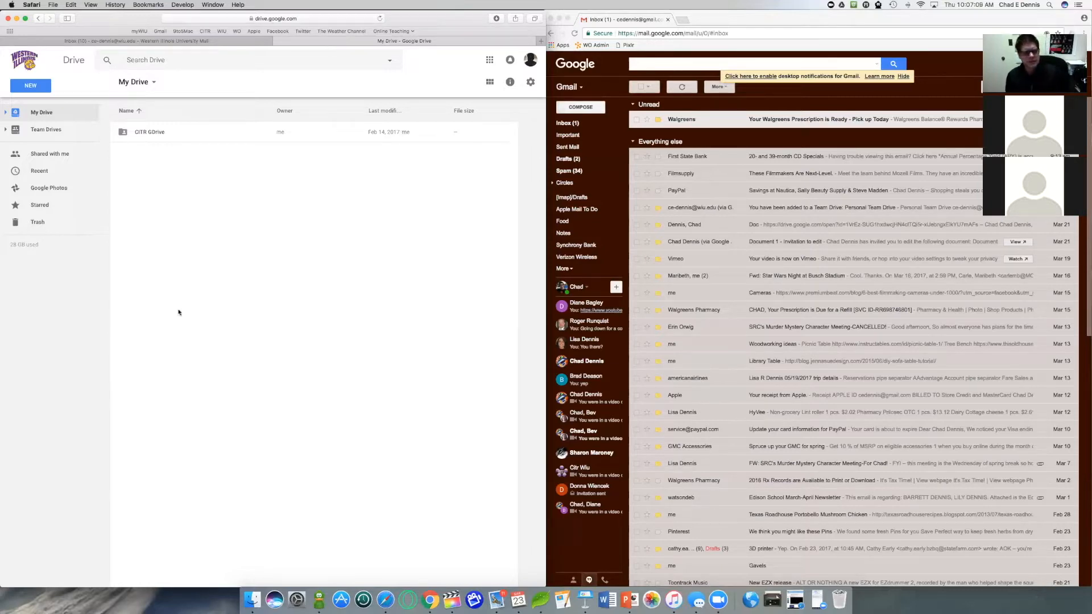
left_click(252, 598)
left_click_drag(775, 124, 437, 180)
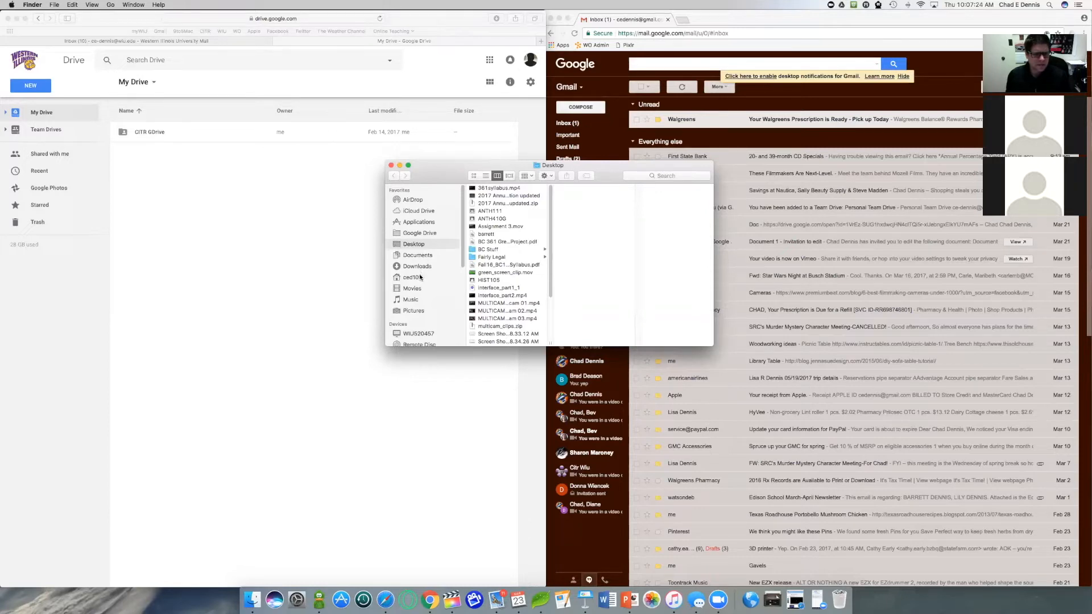
left_click(395, 235)
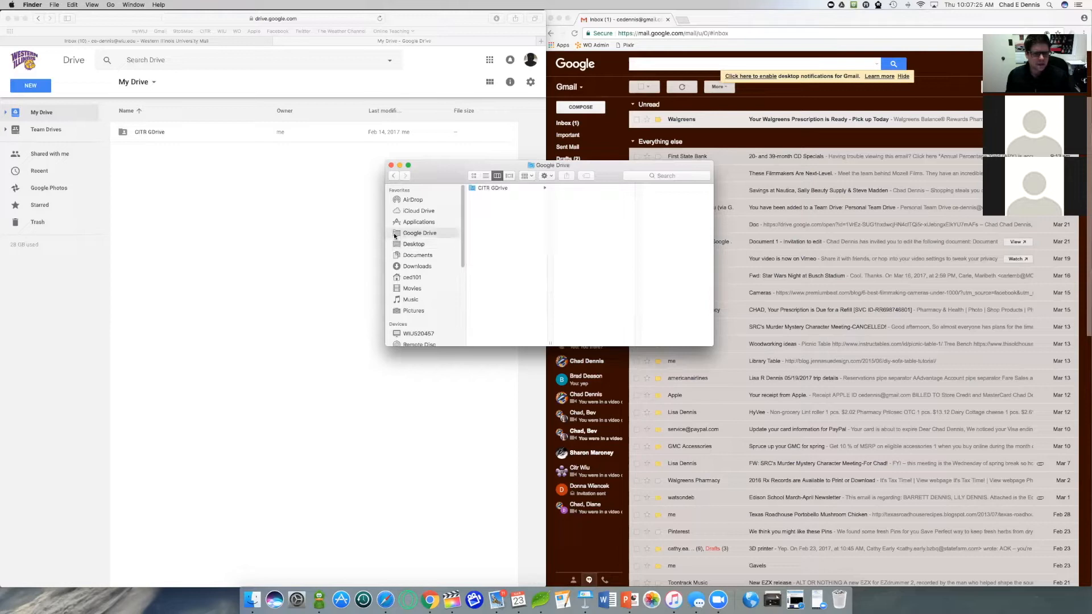
left_click_drag(430, 181, 178, 200)
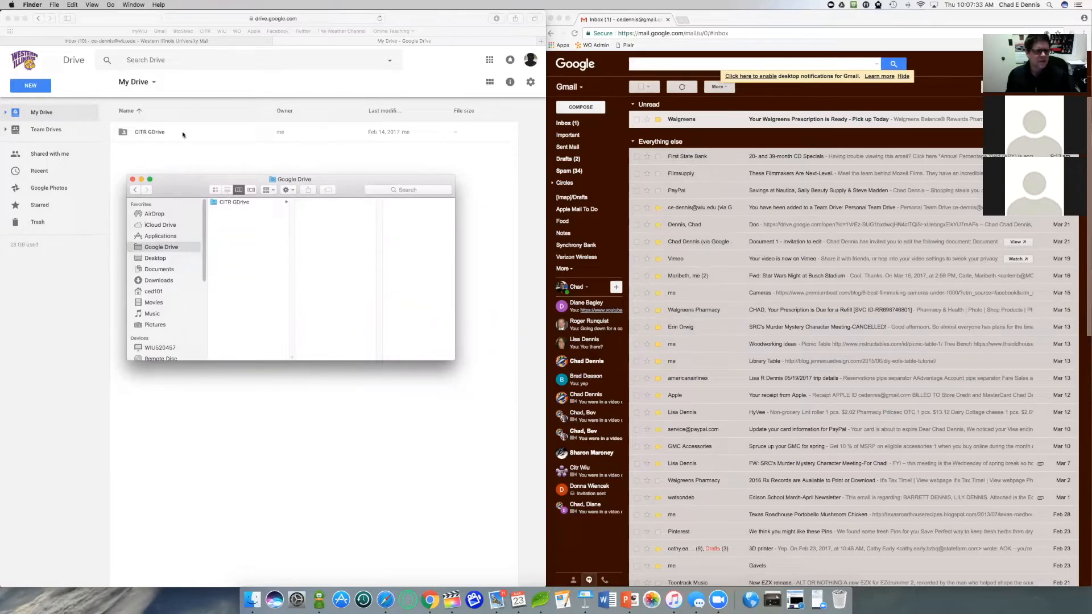
left_click_drag(179, 185, 189, 183)
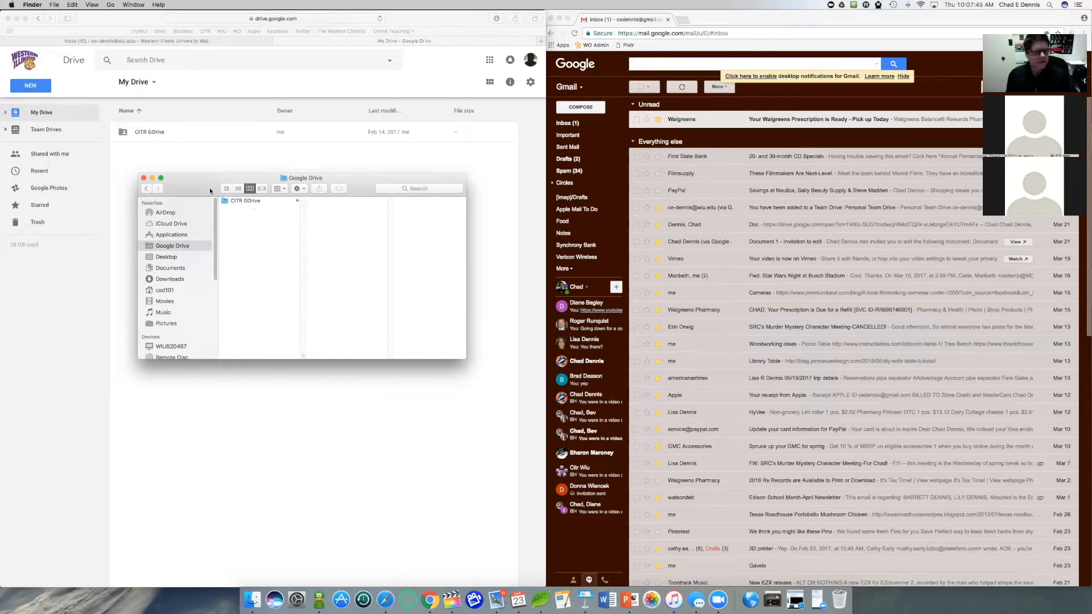
left_click_drag(195, 186, 245, 190)
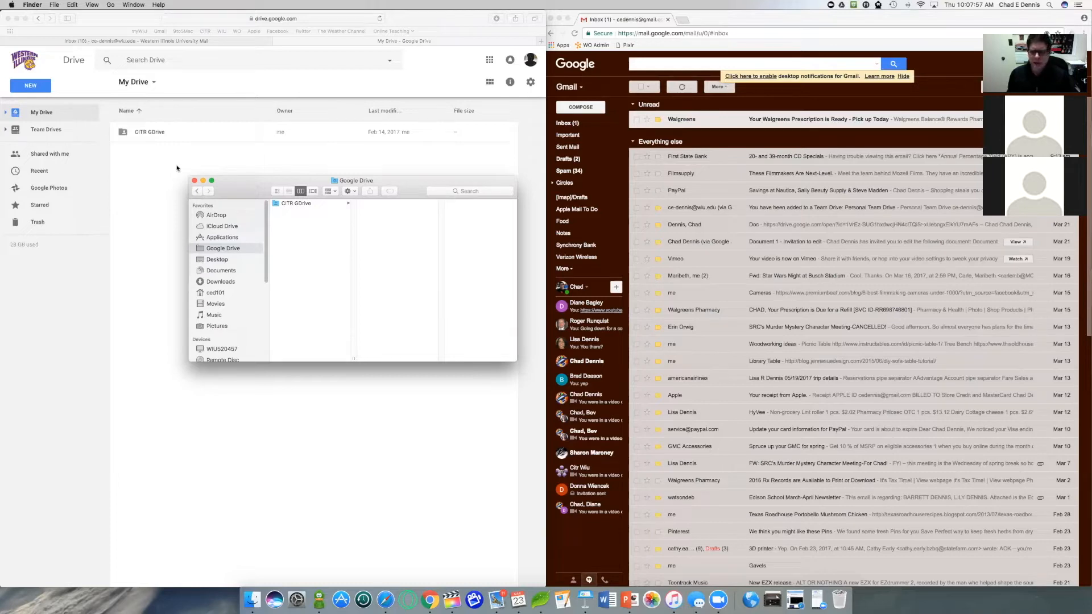
left_click_drag(228, 190, 235, 179)
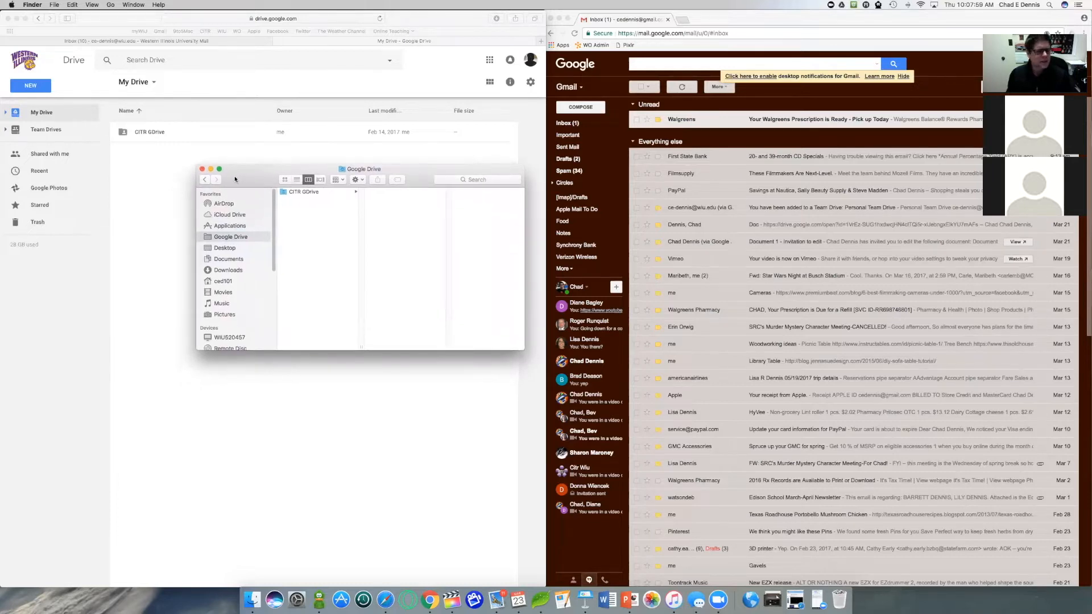
left_click(203, 170)
left_click(134, 27)
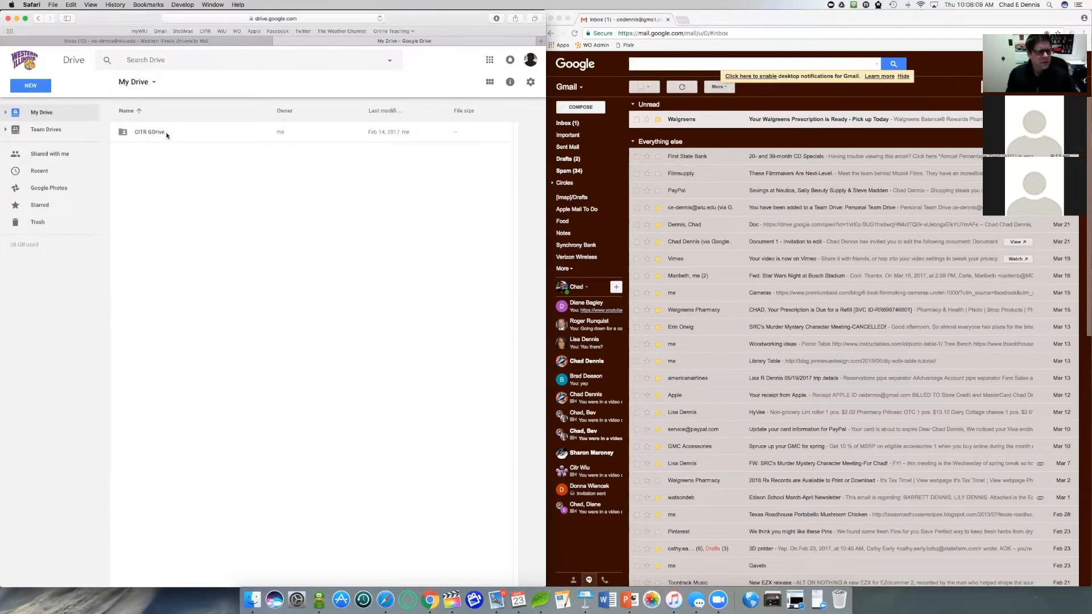
left_click(252, 600)
Show the synced CITR GDrive folder's contents, including Workshop Files, in a Finder window
left_click_drag(443, 181, 417, 168)
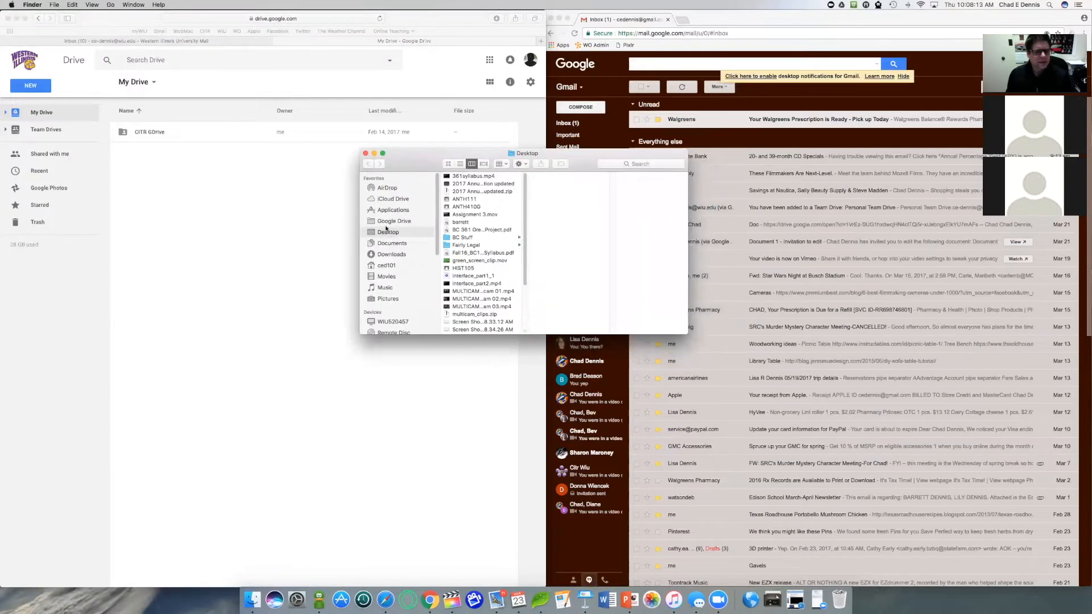
left_click(388, 224)
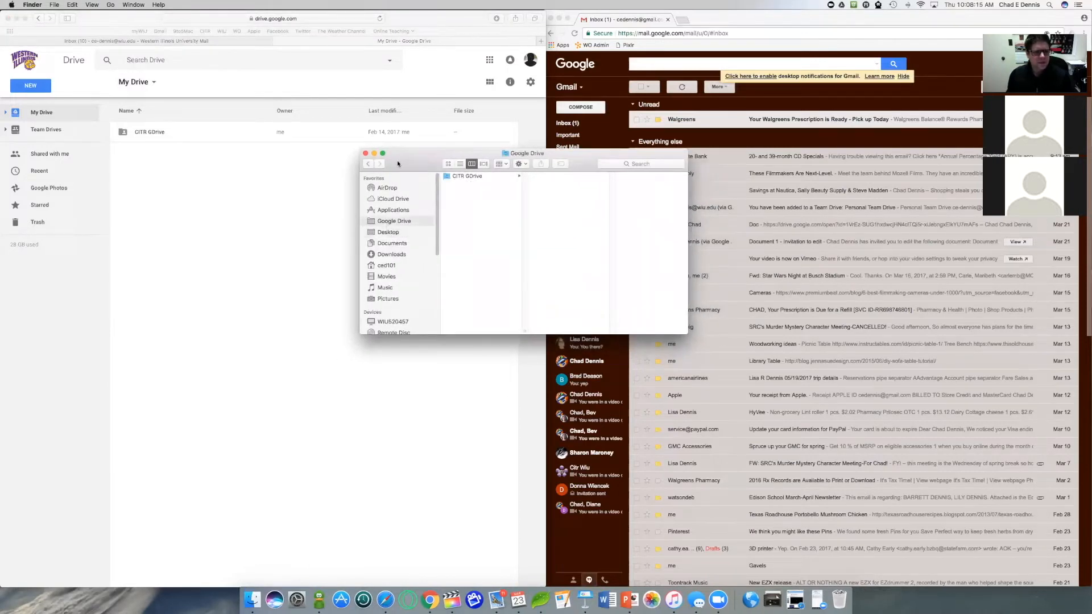
left_click_drag(397, 160, 385, 185)
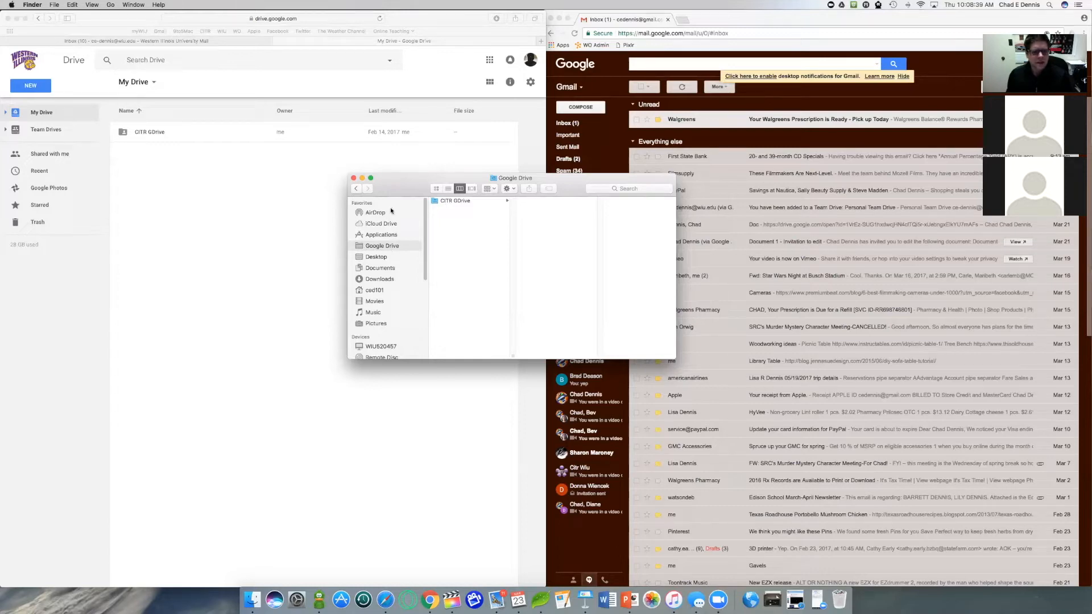
left_click_drag(401, 186, 397, 195)
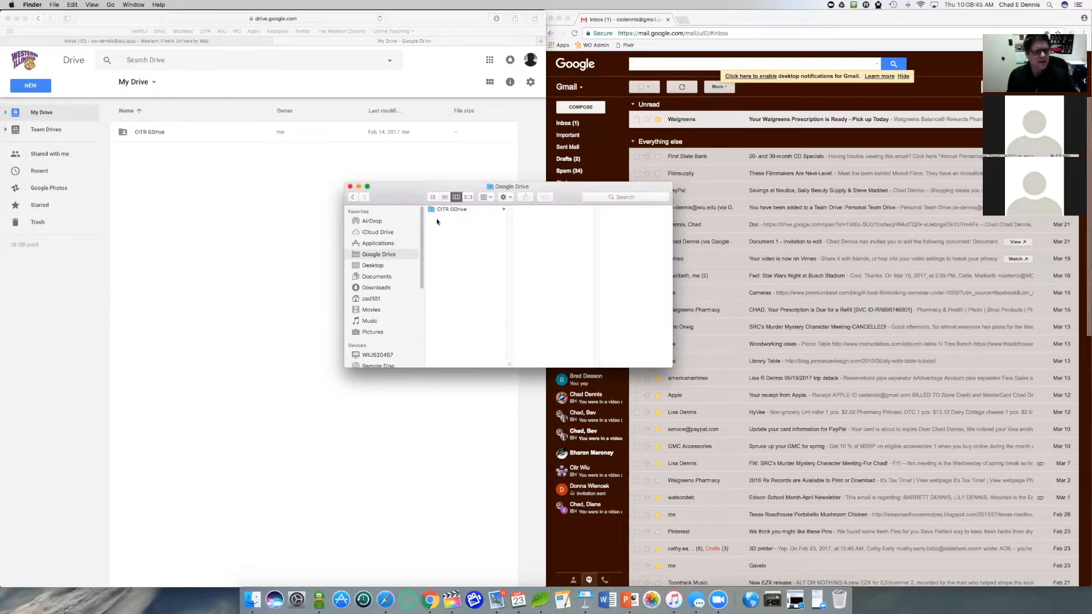
left_click(461, 213)
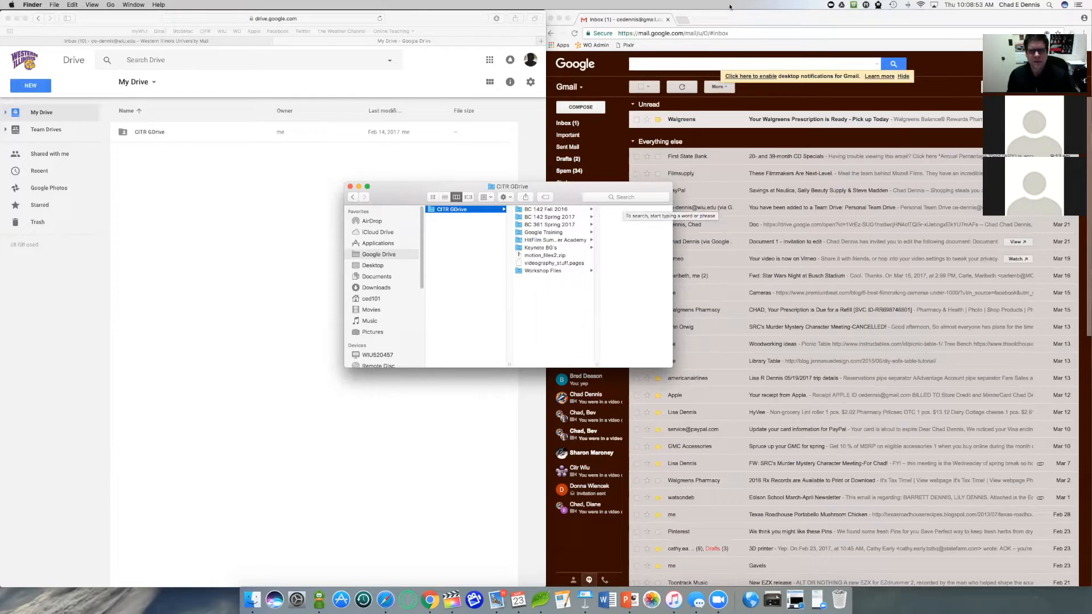
left_click(721, 22)
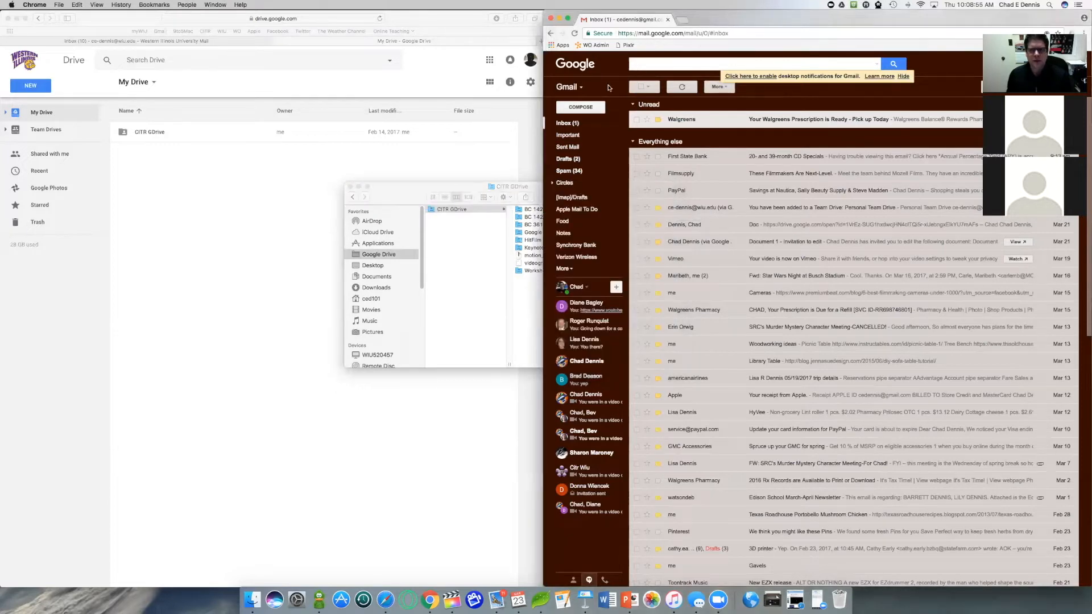
left_click_drag(886, 18, 811, 18)
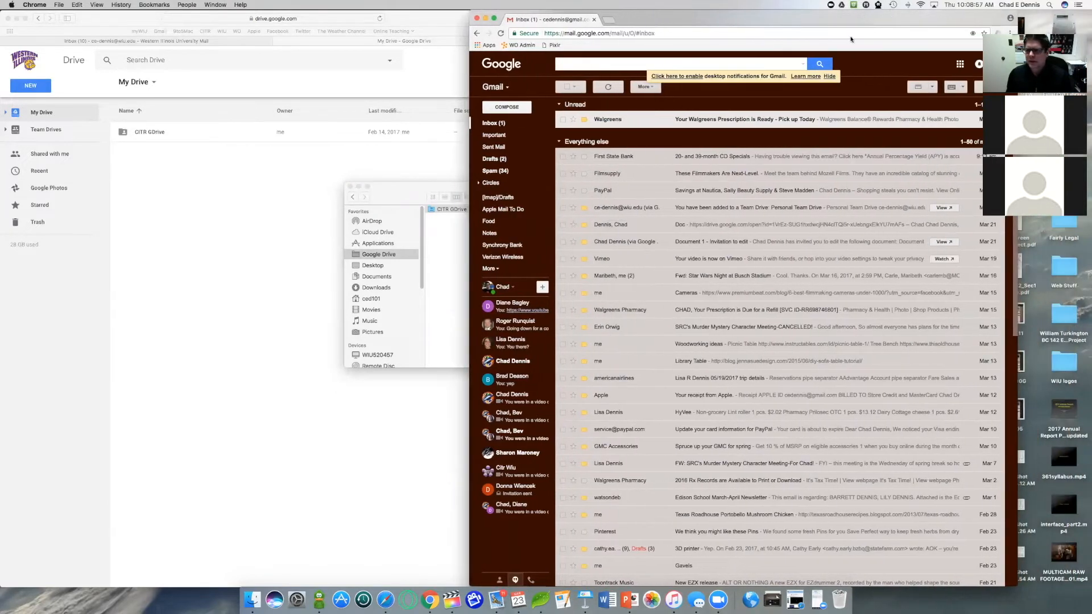
left_click(956, 64)
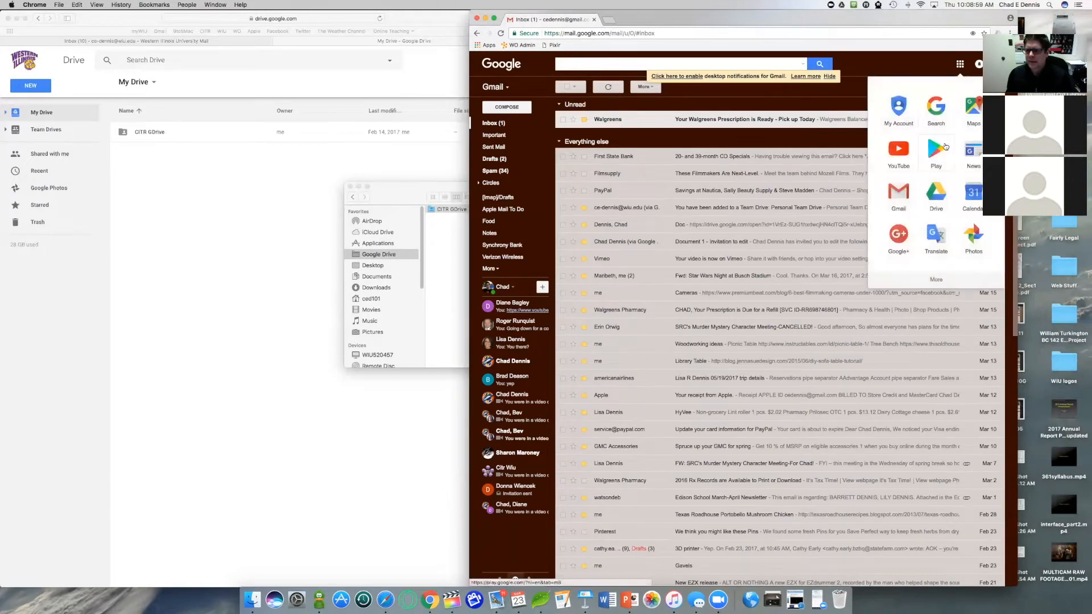
left_click(938, 186)
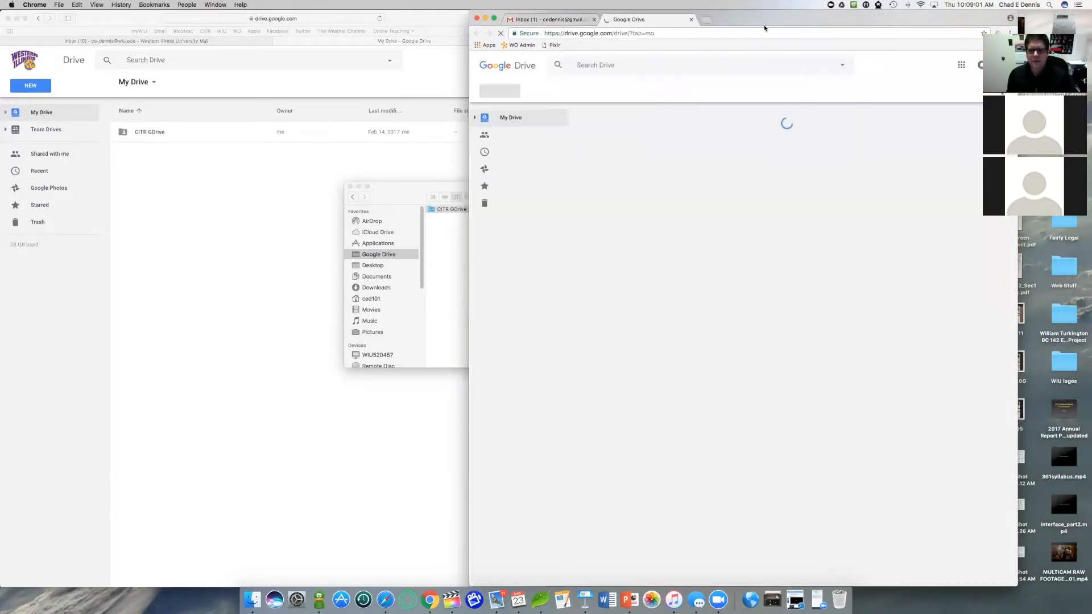
left_click_drag(756, 19, 822, 19)
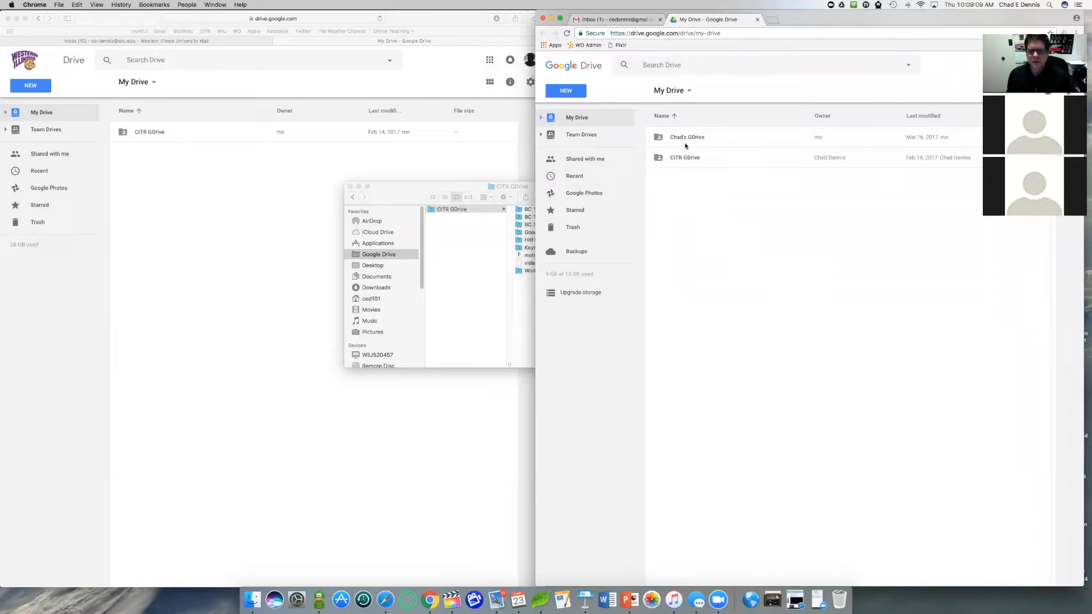
left_click(758, 20)
left_click_drag(829, 18, 837, 18)
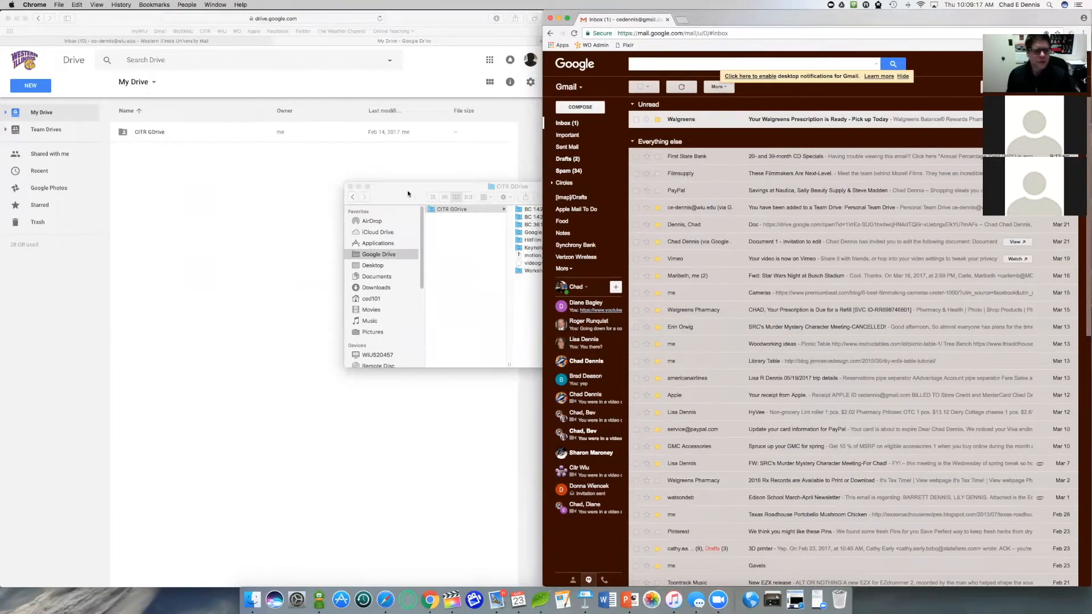
Close the Finder window showing CITR GDrive and return to the Safari My Drive page
left_click_drag(404, 195, 368, 189)
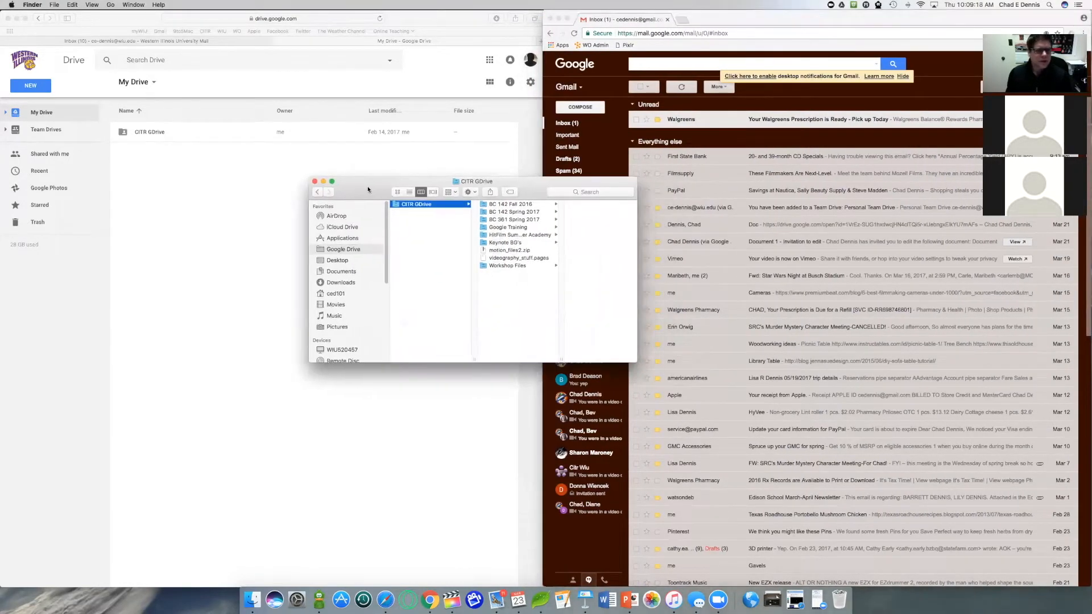
left_click(314, 182)
left_click(124, 22)
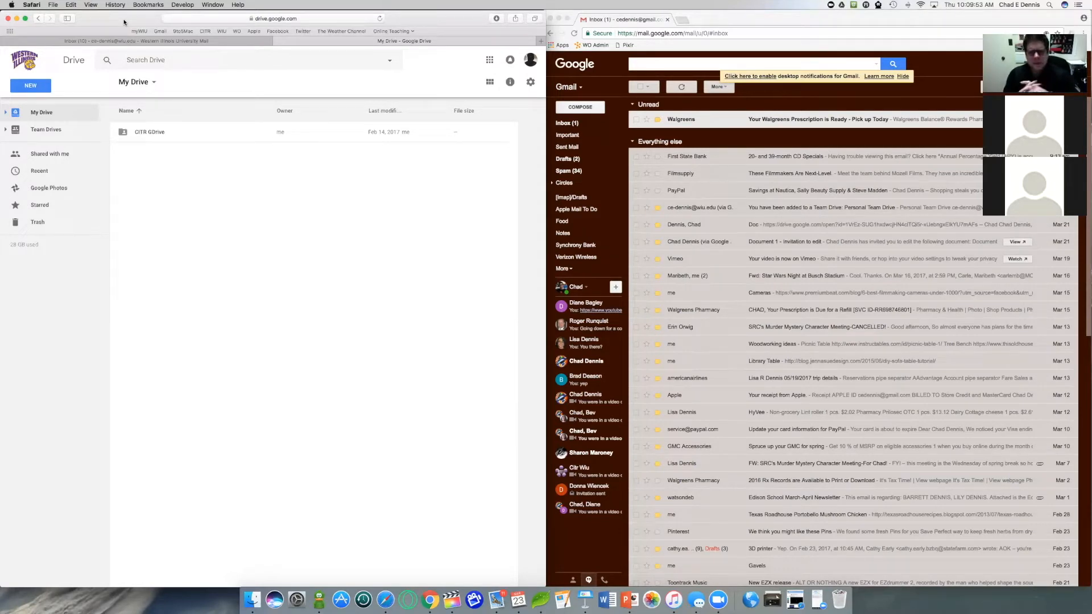
Centre the Drive window and bring up the NEW menu of create and upload options
left_click_drag(145, 21, 407, 20)
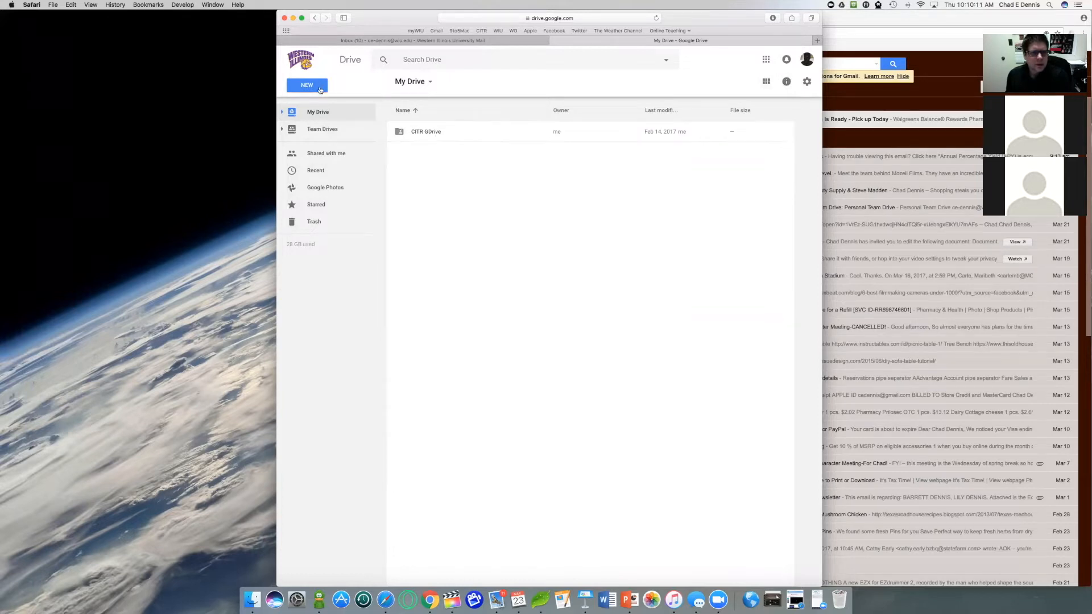
left_click_drag(361, 21, 362, 21)
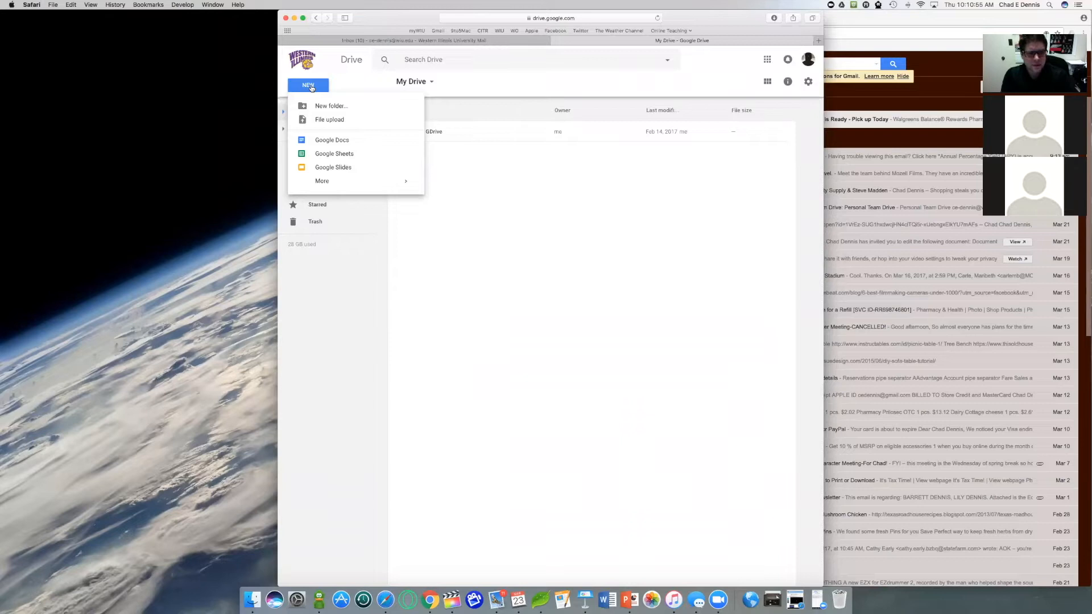
mouse_move(319, 181)
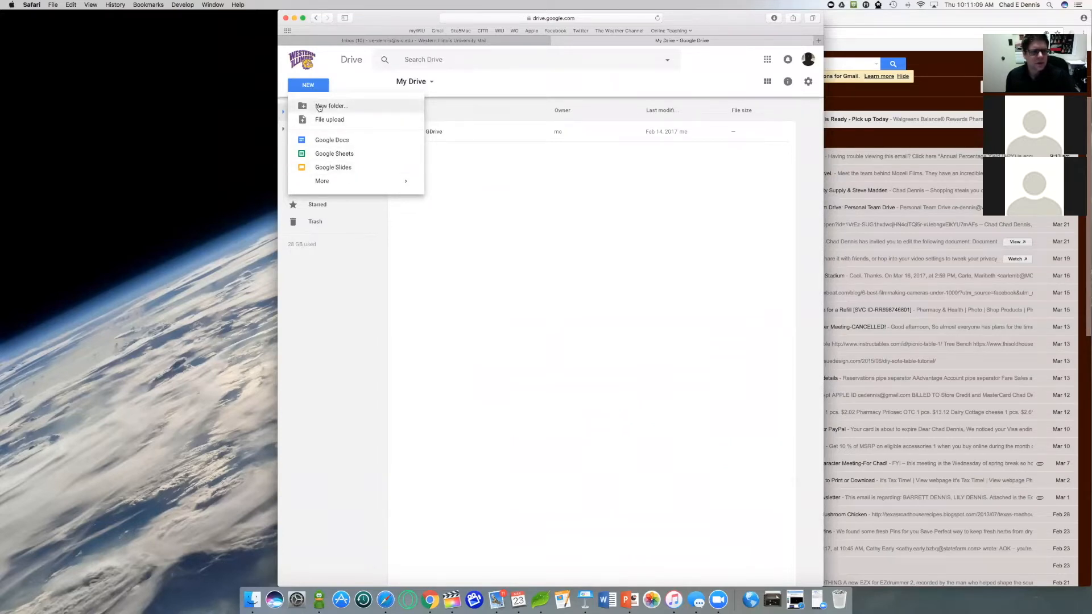
Add a new folder titled 'Workshop Folder' to My Drive, below CITR GDrive
left_click(320, 106)
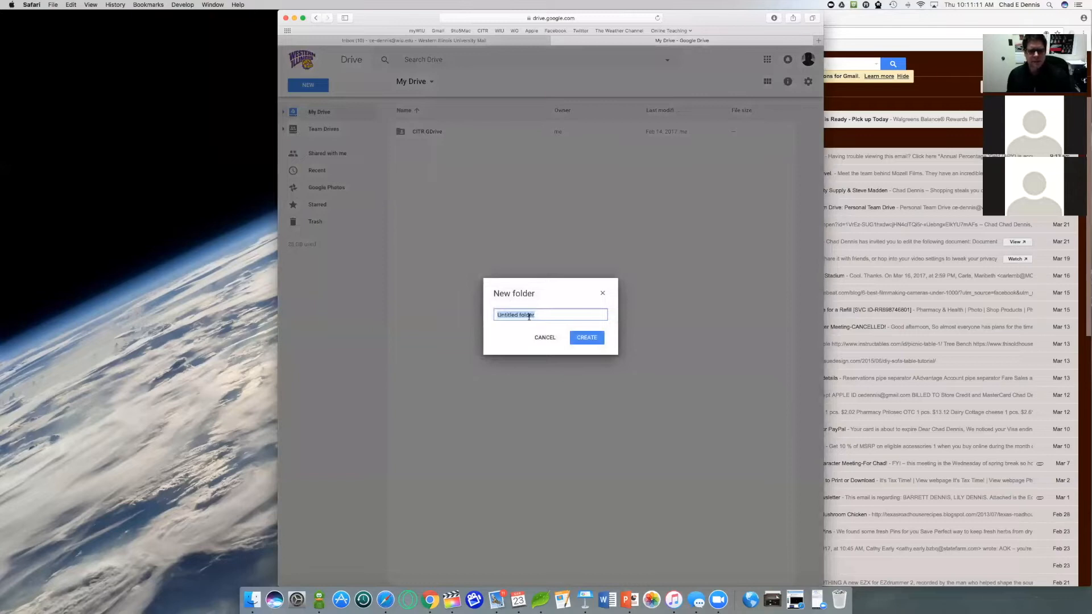
type("W")
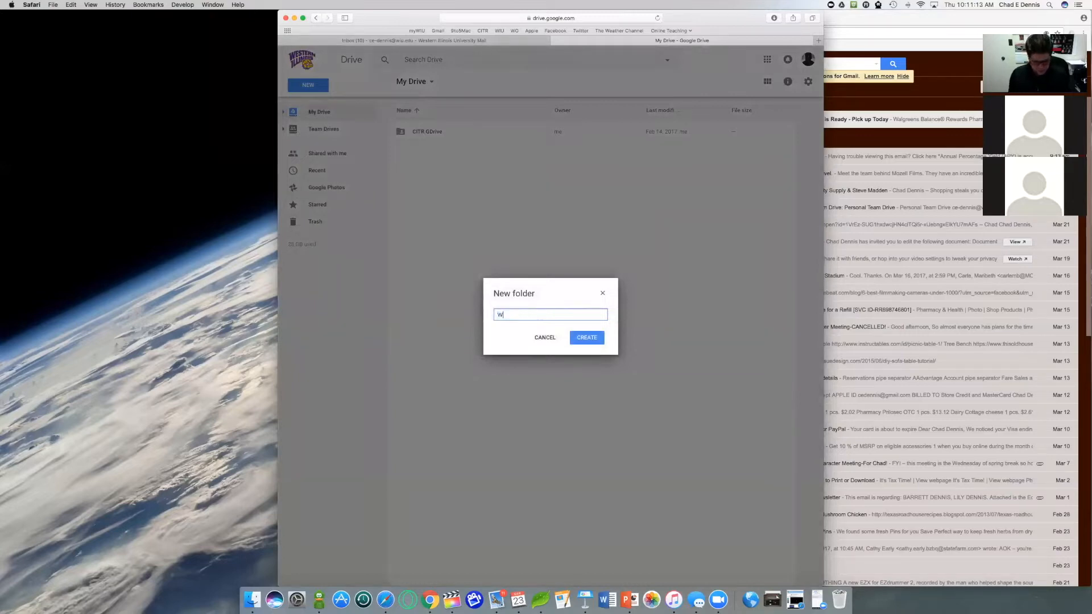
type("orkshop SFolder")
left_click(586, 339)
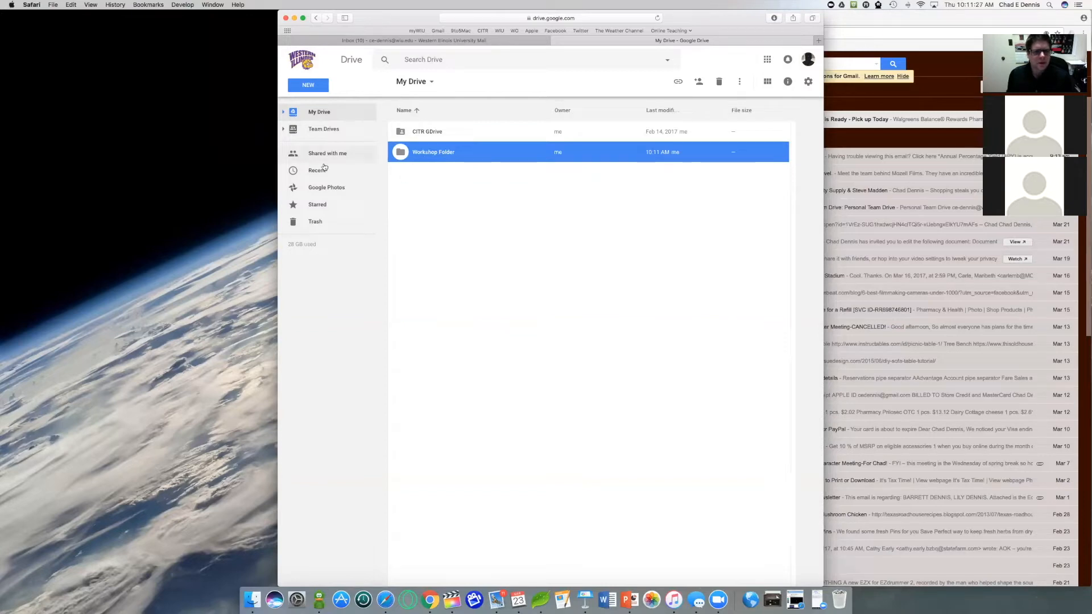
double_click(429, 152)
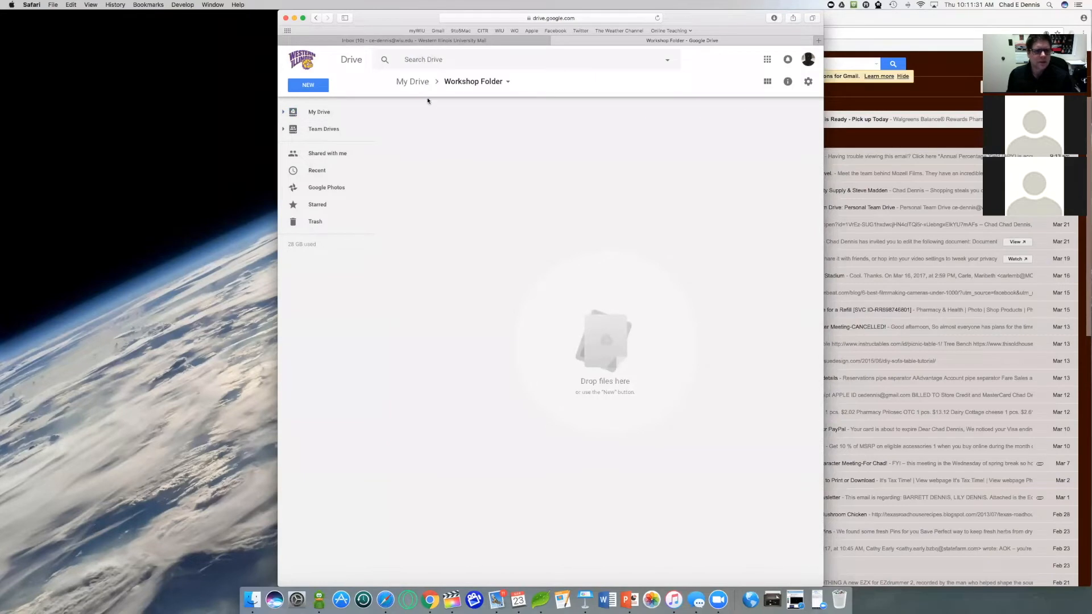
left_click(420, 83)
left_click_drag(429, 152, 397, 147)
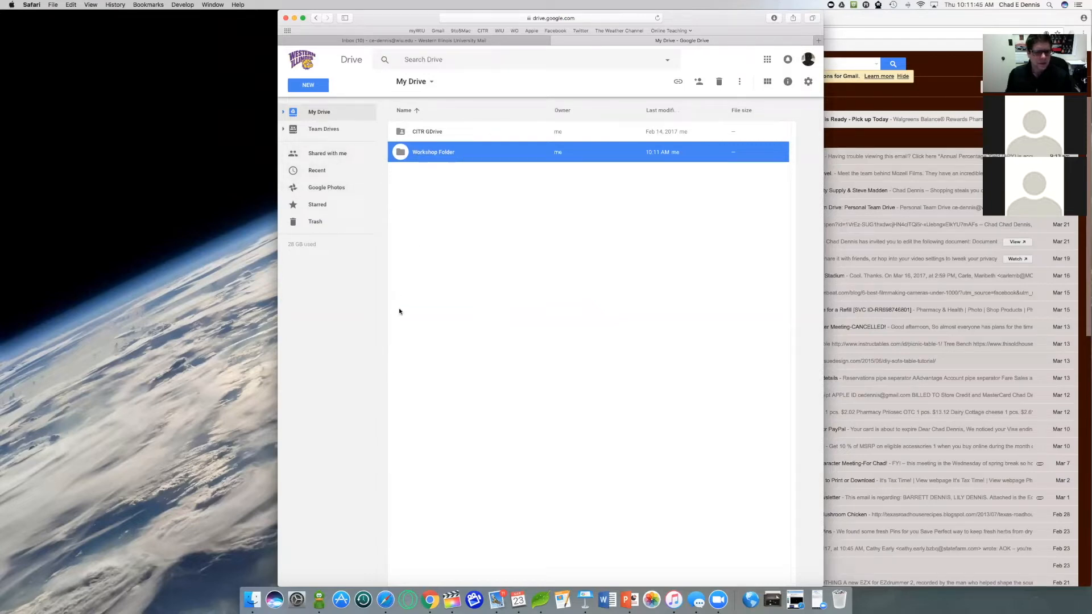
Confirm in Finder that Workshop Folder has synced into the local Google Drive folder
left_click(253, 599)
left_click_drag(420, 157, 475, 219)
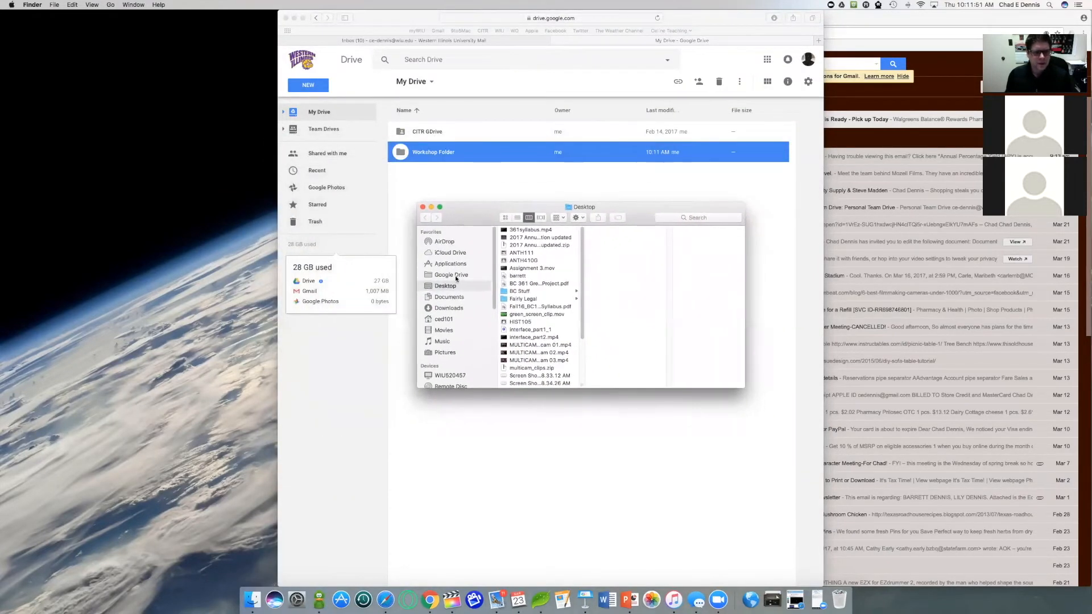
left_click(453, 275)
left_click(522, 239)
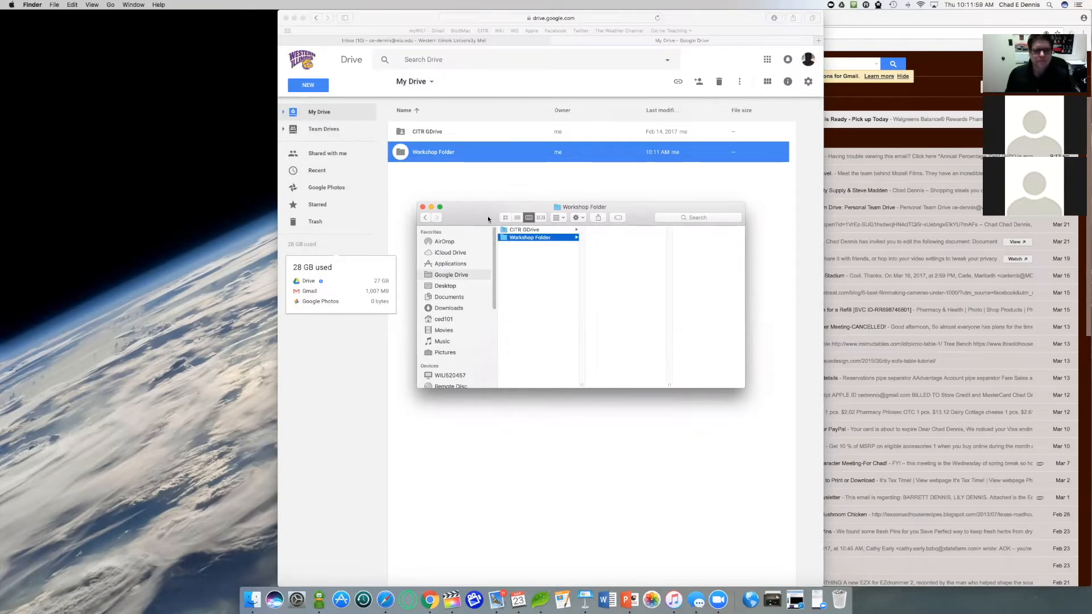
left_click_drag(488, 219, 480, 217)
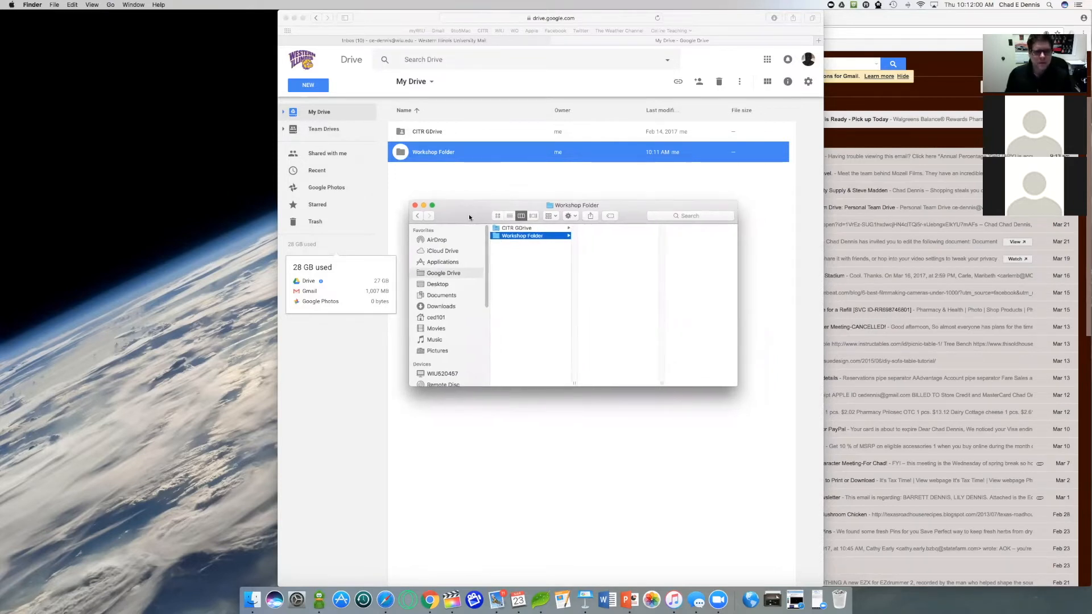
Close Finder, open the empty Workshop Folder in Drive, and bring up its NEW menu
left_click(414, 206)
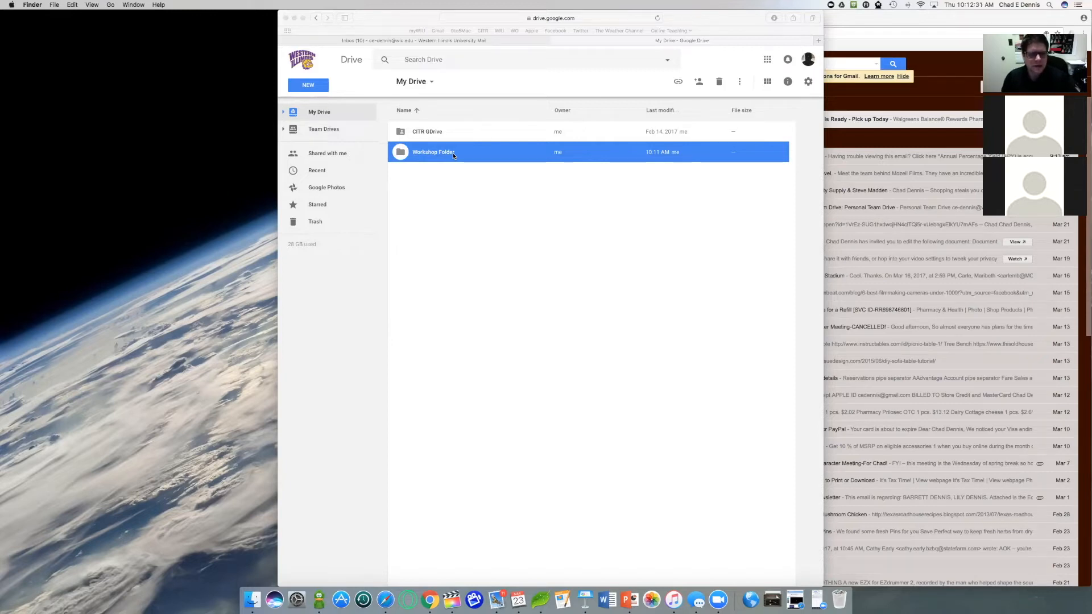
double_click(424, 152)
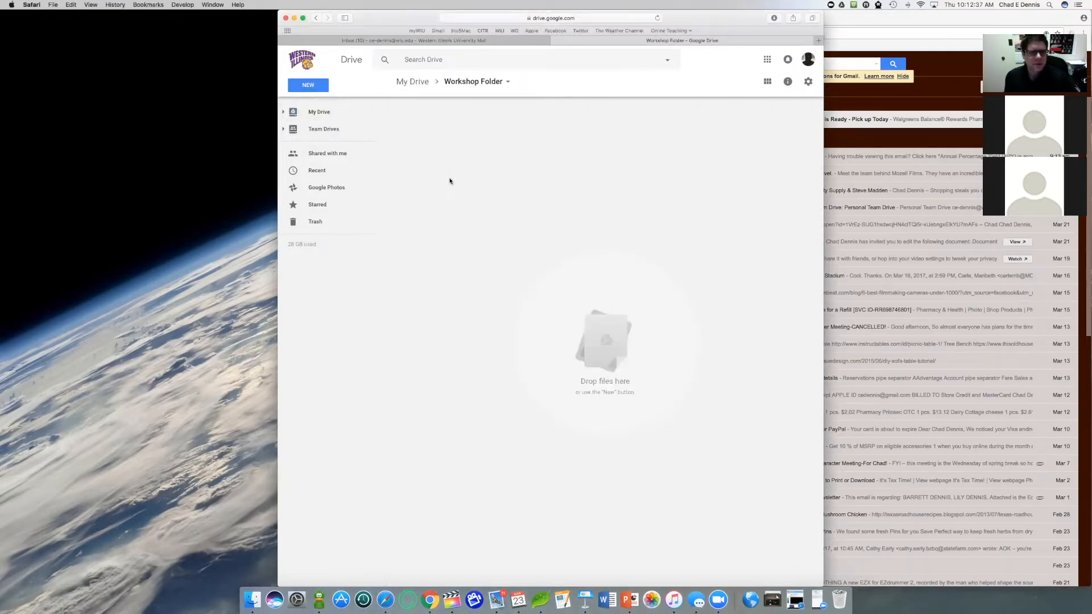
left_click(314, 88)
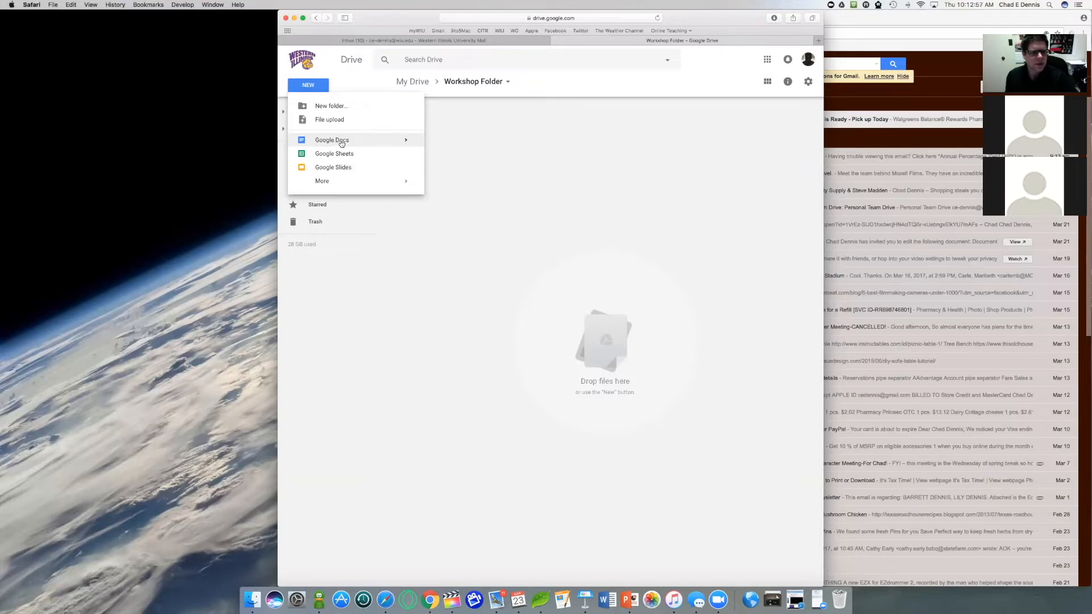
Create a Google Docs document in Workshop Folder containing 'Here is some text'
left_click(345, 144)
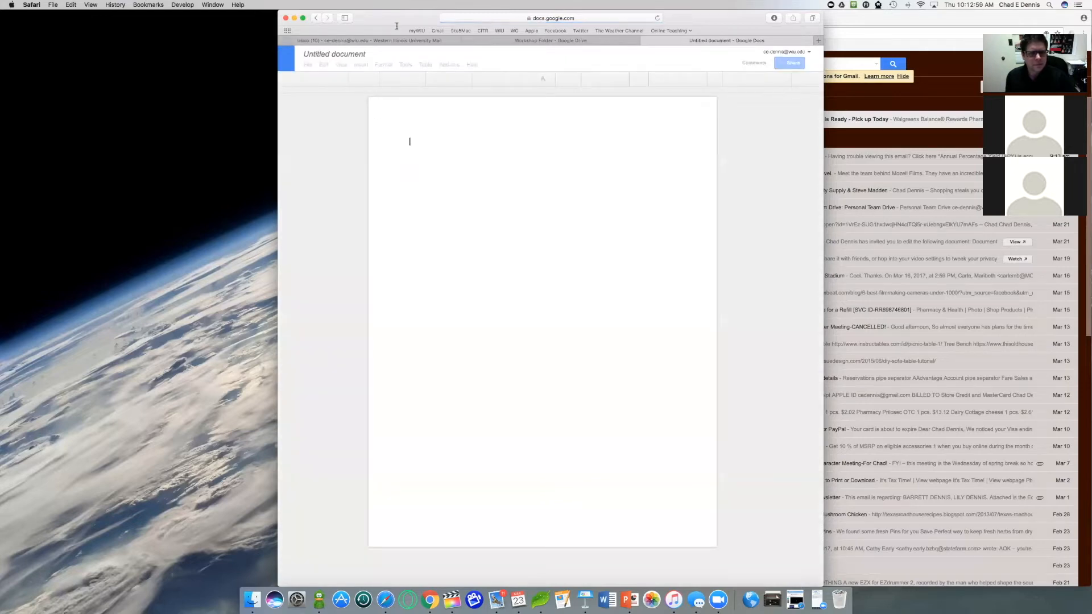
left_click_drag(377, 21, 378, 32)
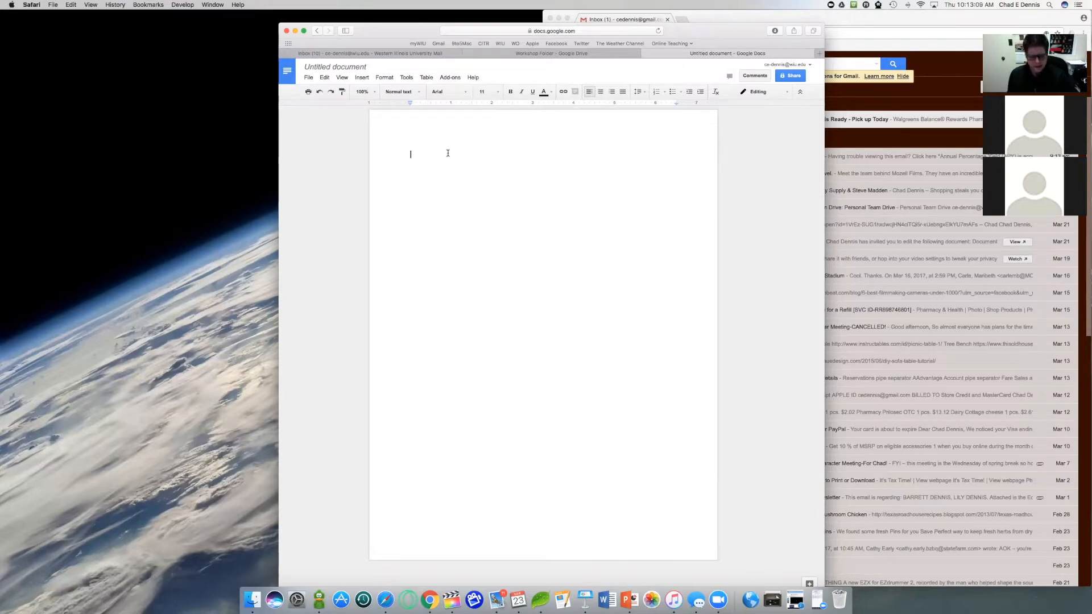
type("H")
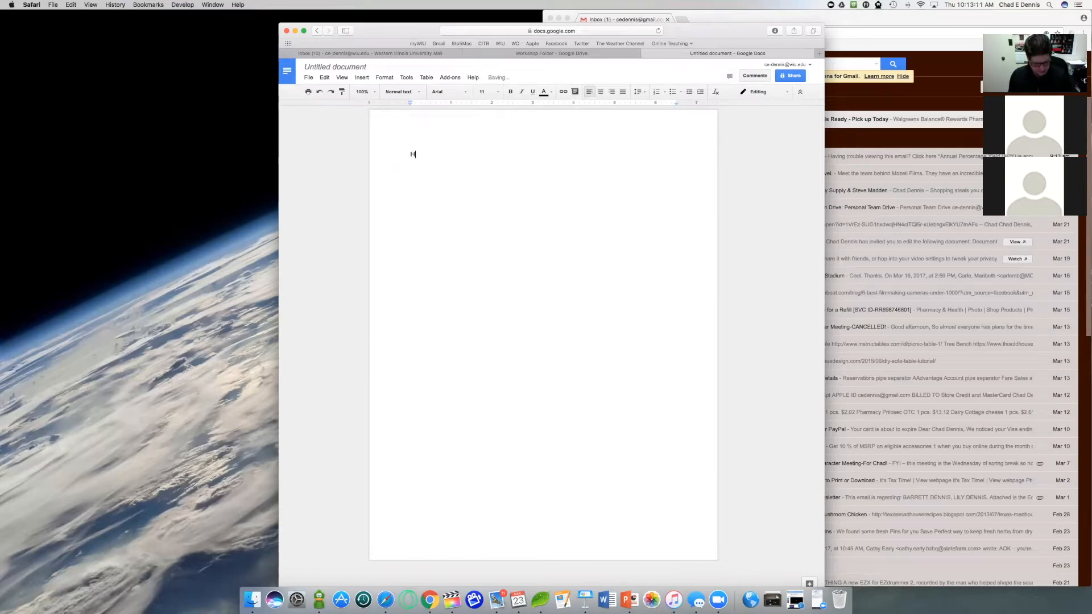
type("ere is some text.")
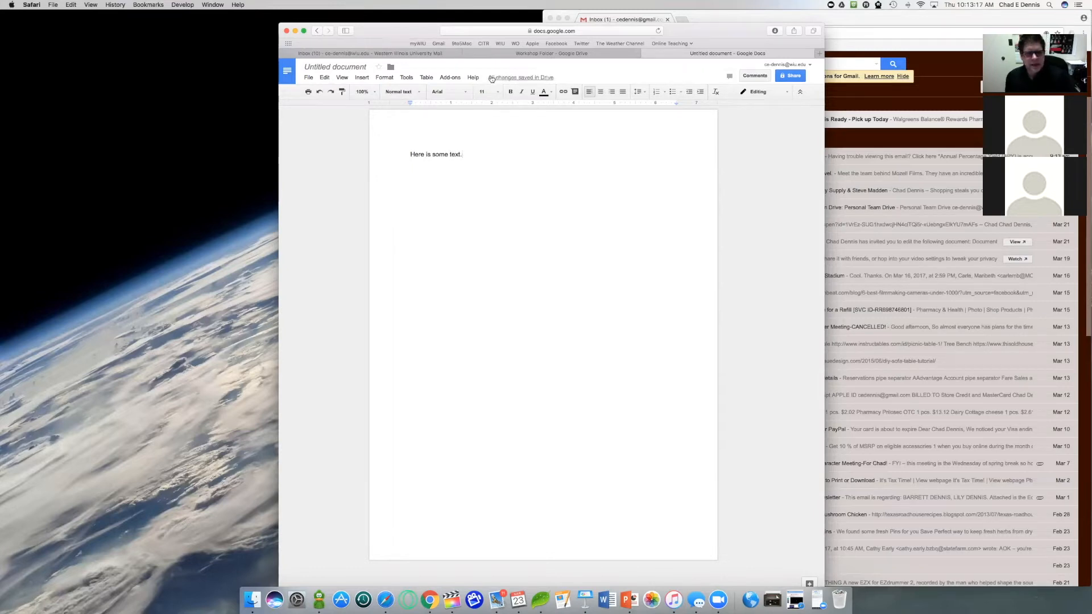
Title the document 'Workshop File' and close it
mouse_move(492, 79)
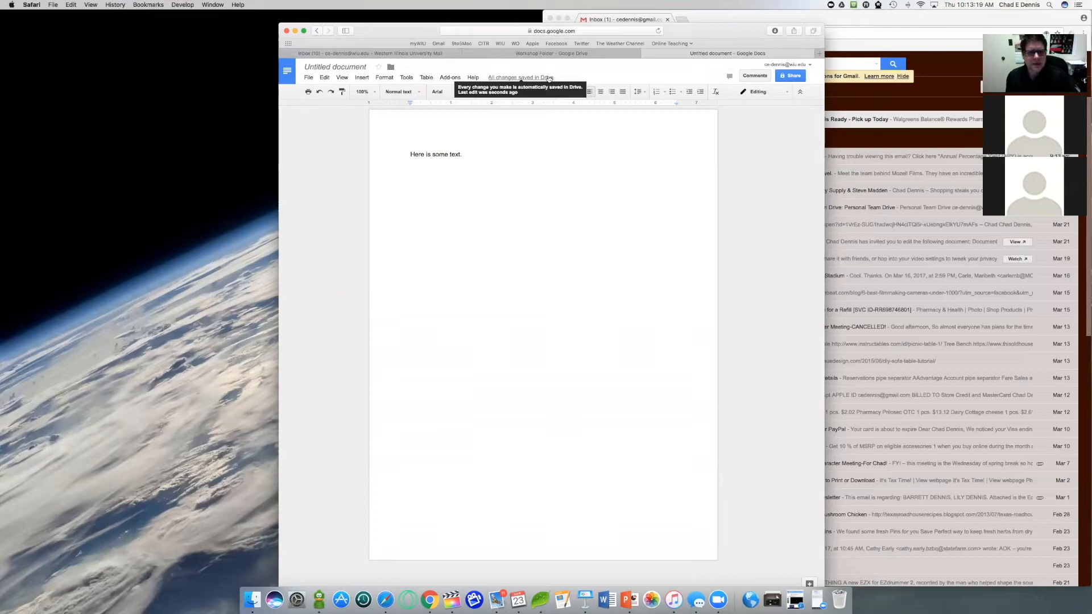
left_click(334, 67)
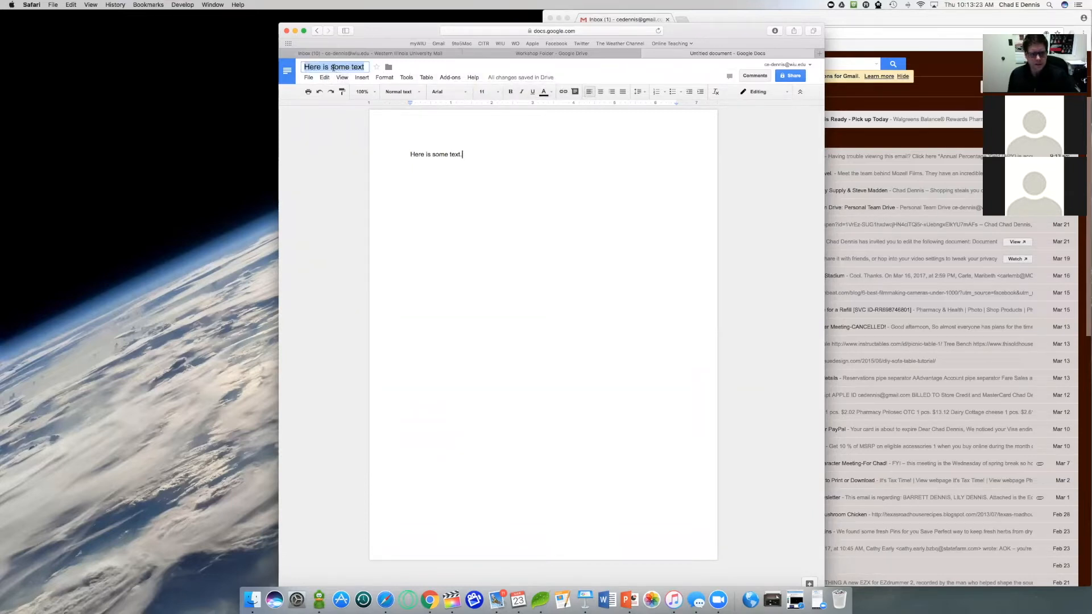
type("W")
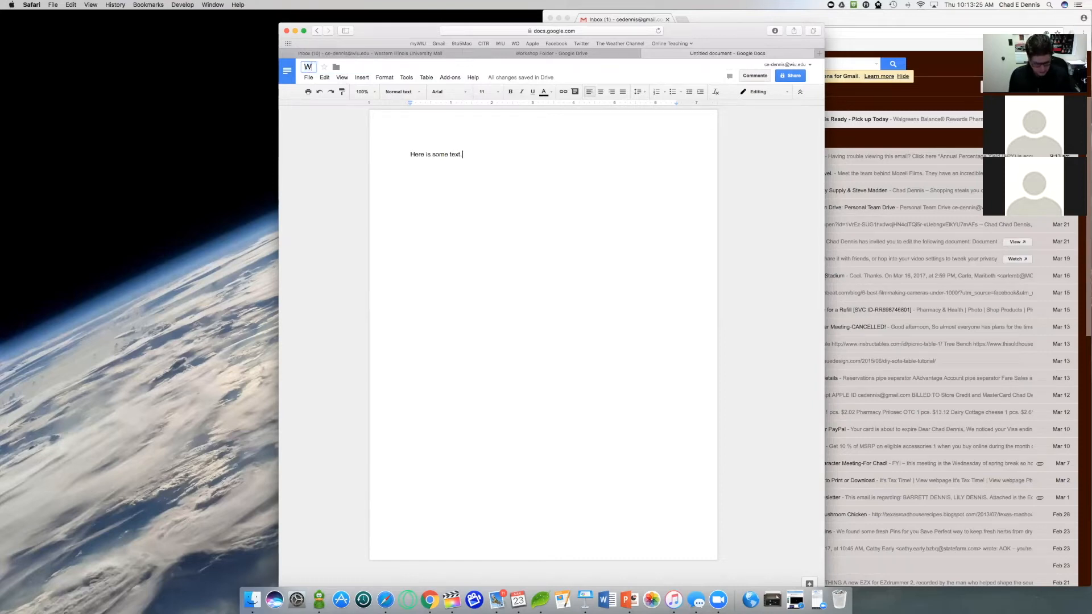
type("orkshop File")
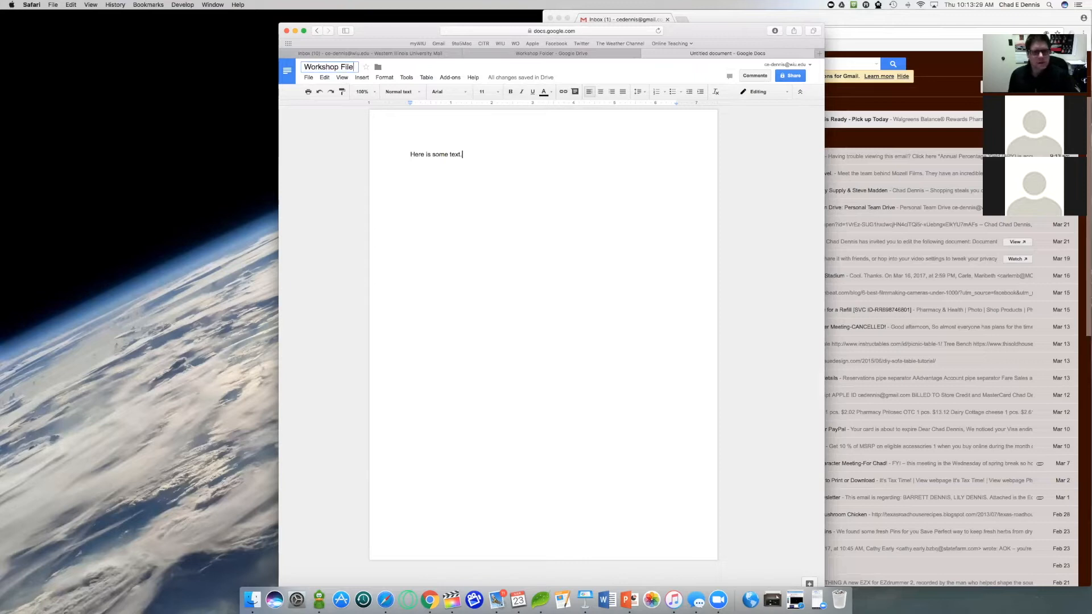
key("Return")
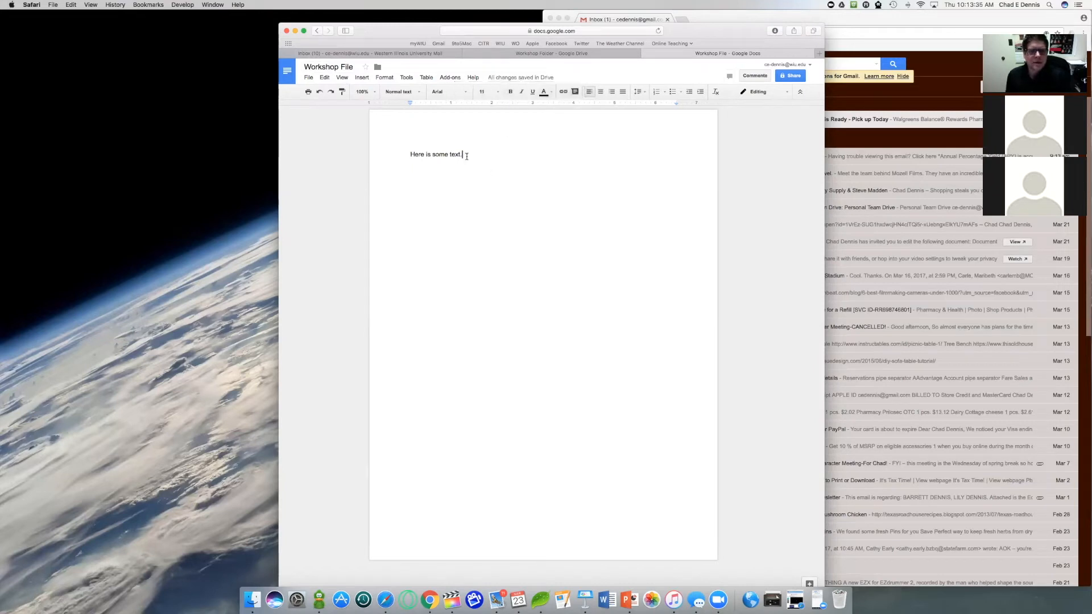
left_click(647, 53)
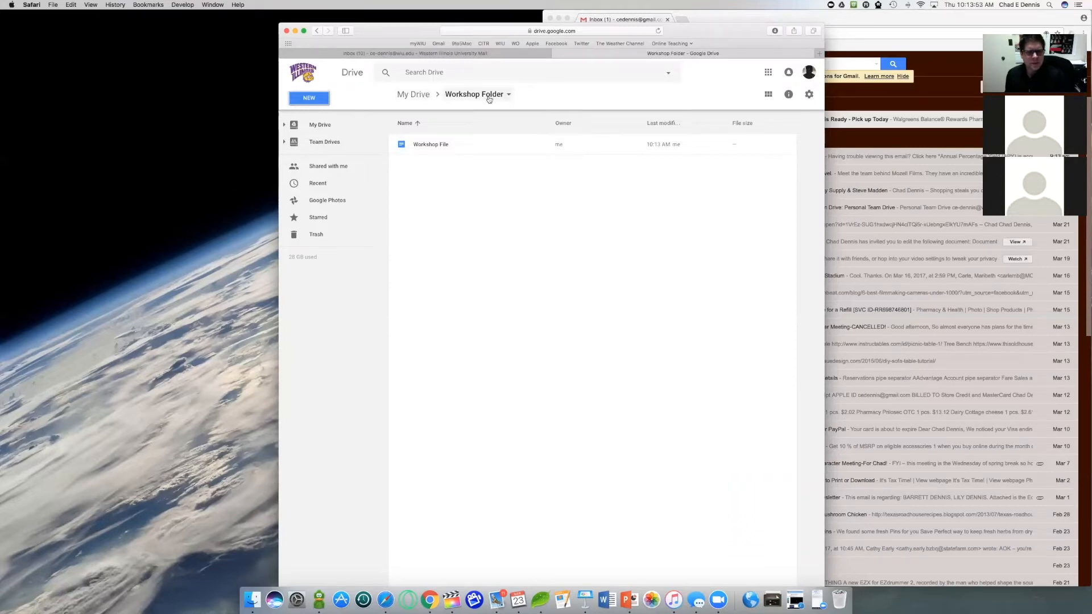
Create a subfolder named 'Folder', open it, then go back to My Drive
left_click(319, 100)
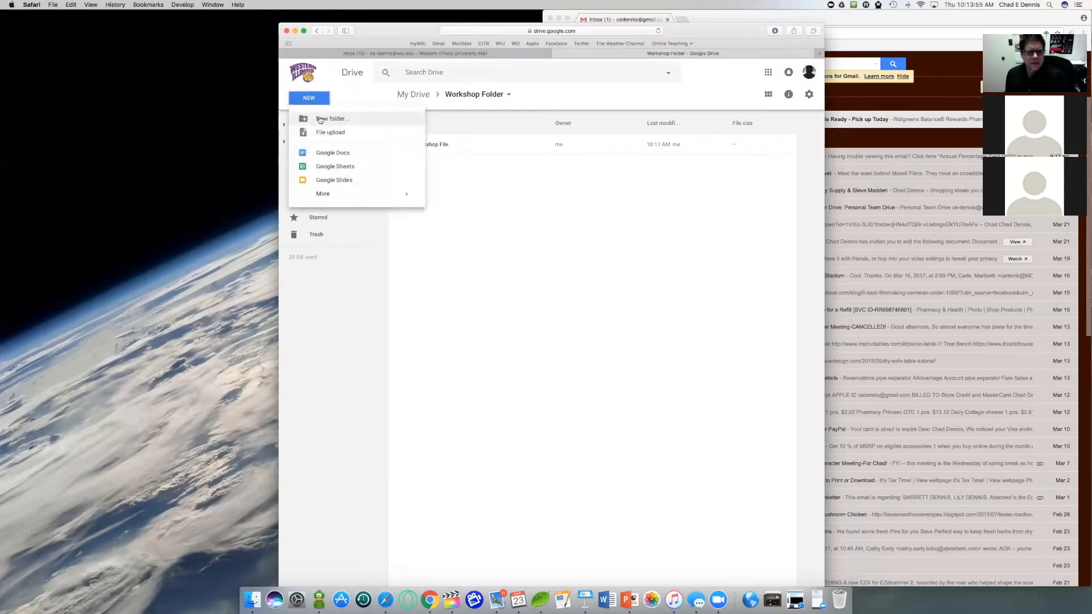
left_click(321, 120)
type("Folder")
left_click(590, 350)
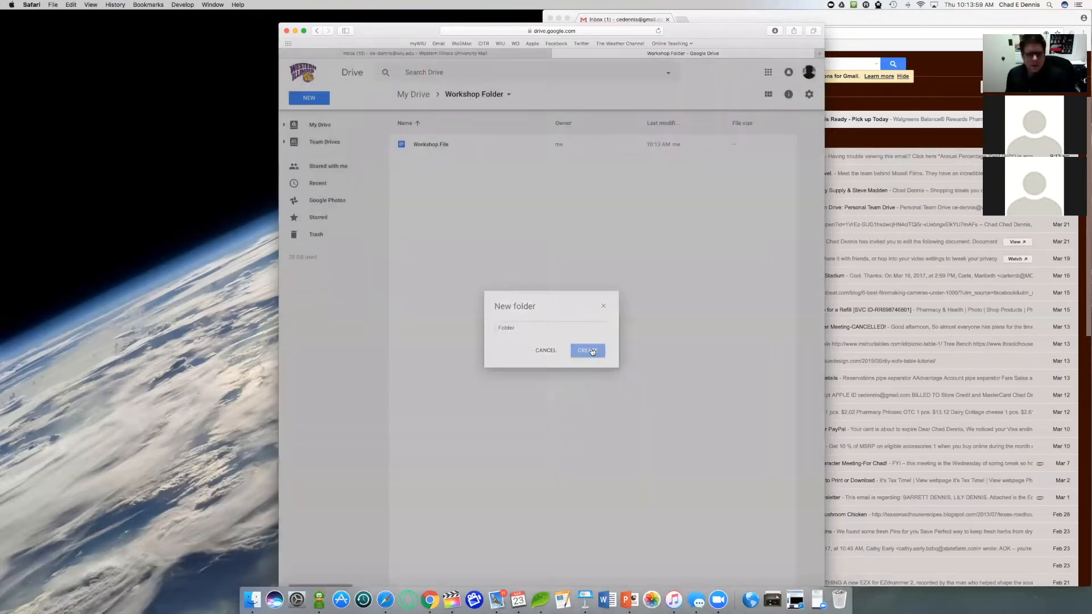
double_click(420, 145)
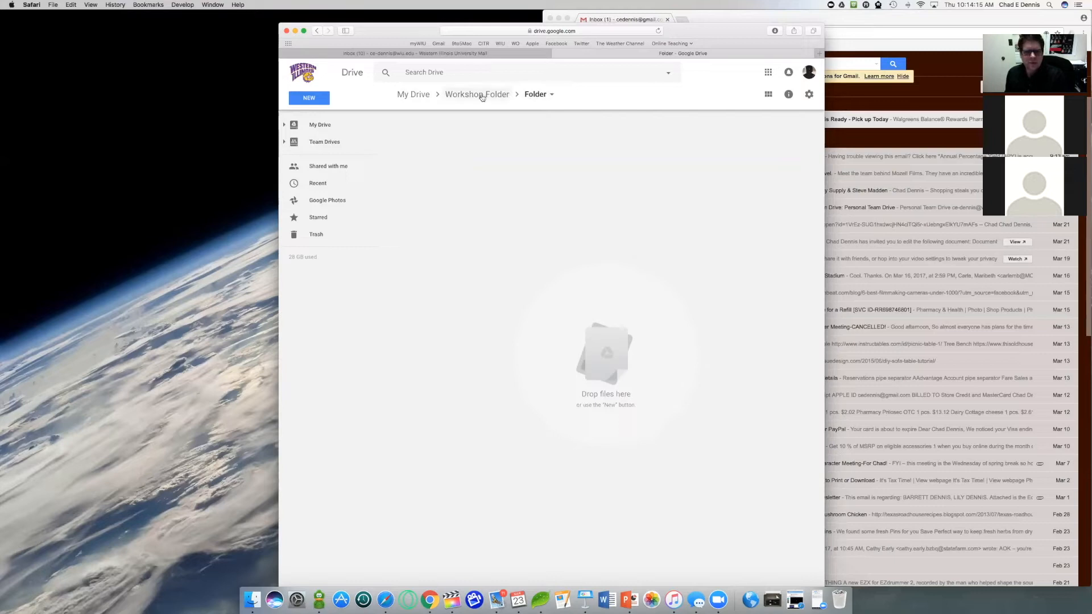
left_click(409, 96)
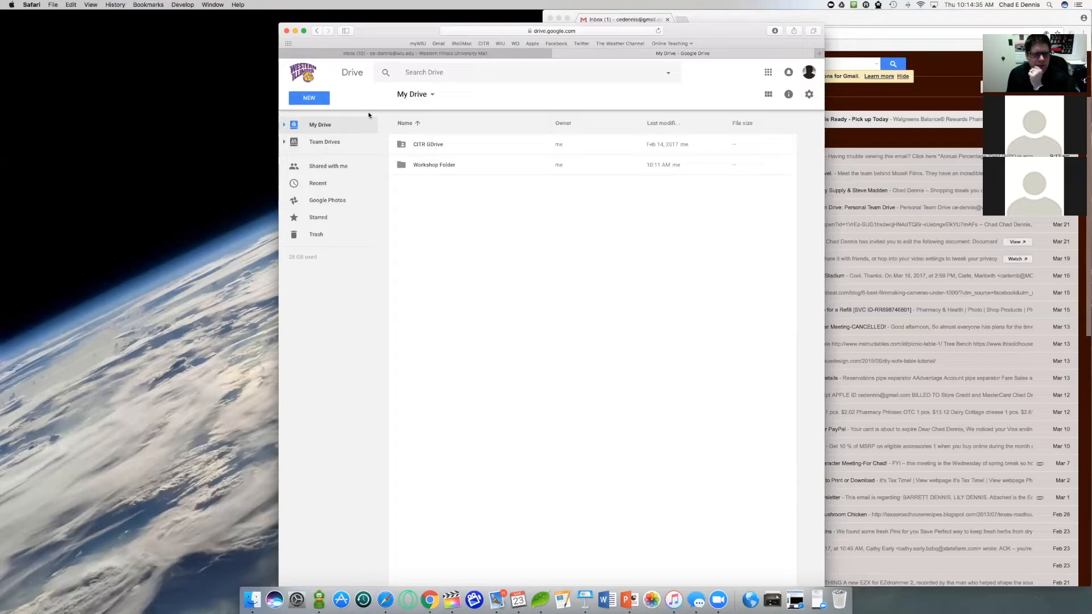
left_click(404, 95)
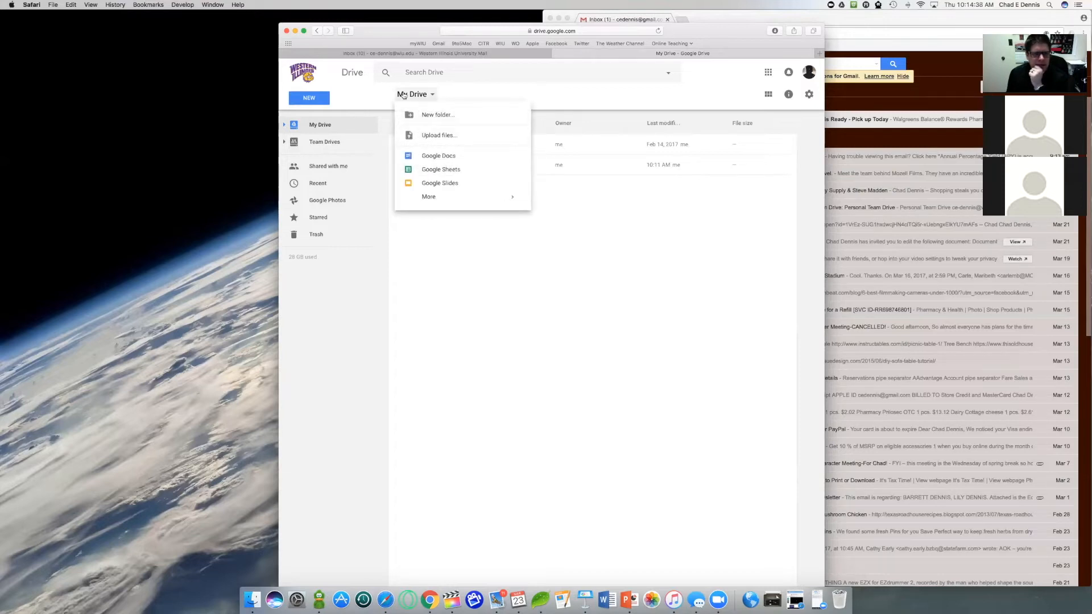
left_click(310, 98)
left_click(402, 94)
left_click(370, 95)
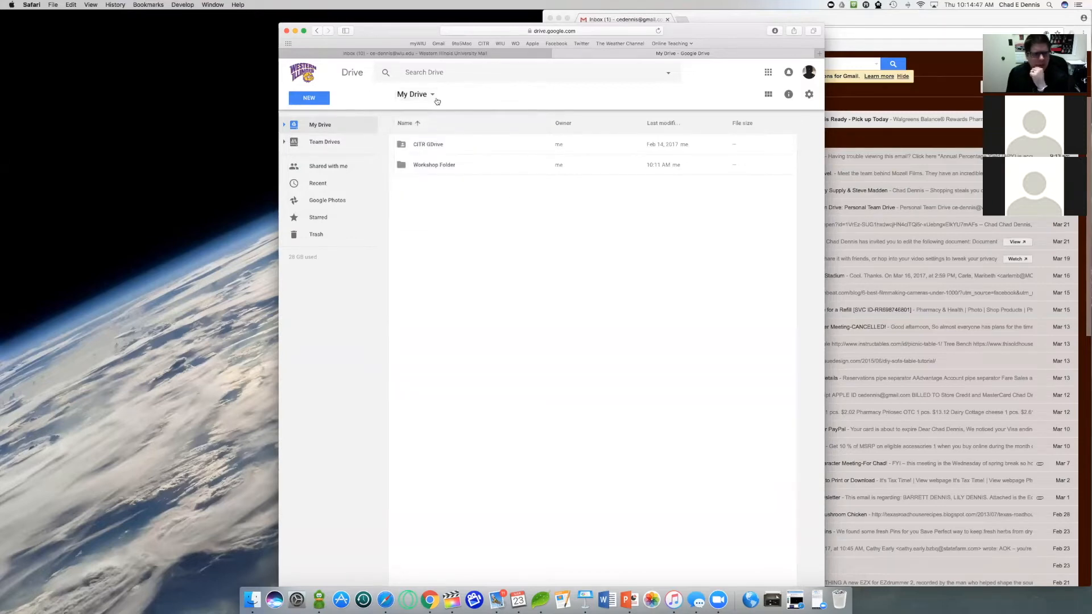
left_click(284, 142)
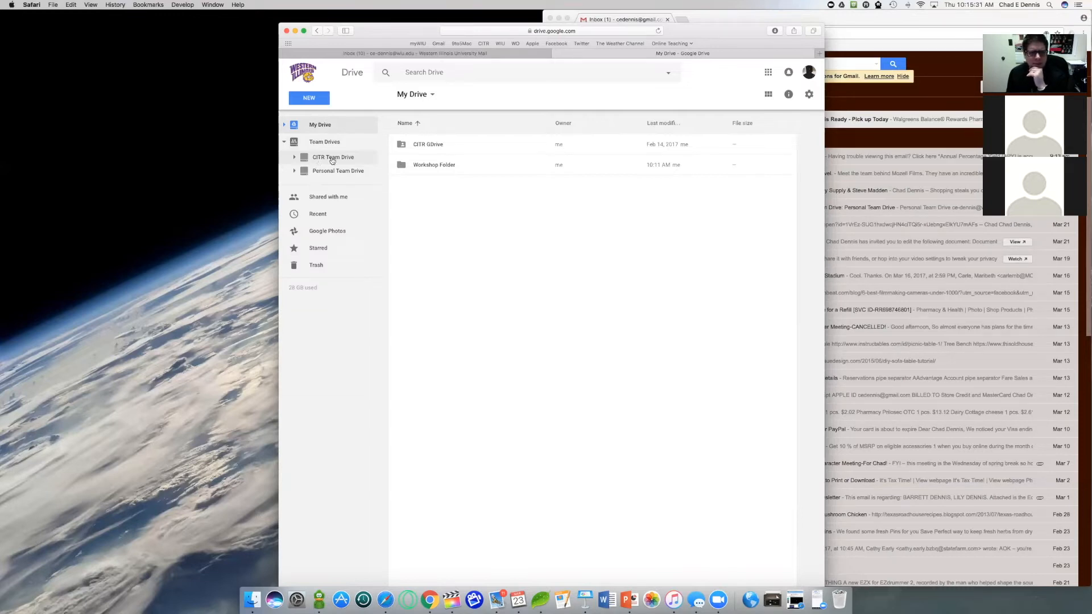
left_click(284, 143)
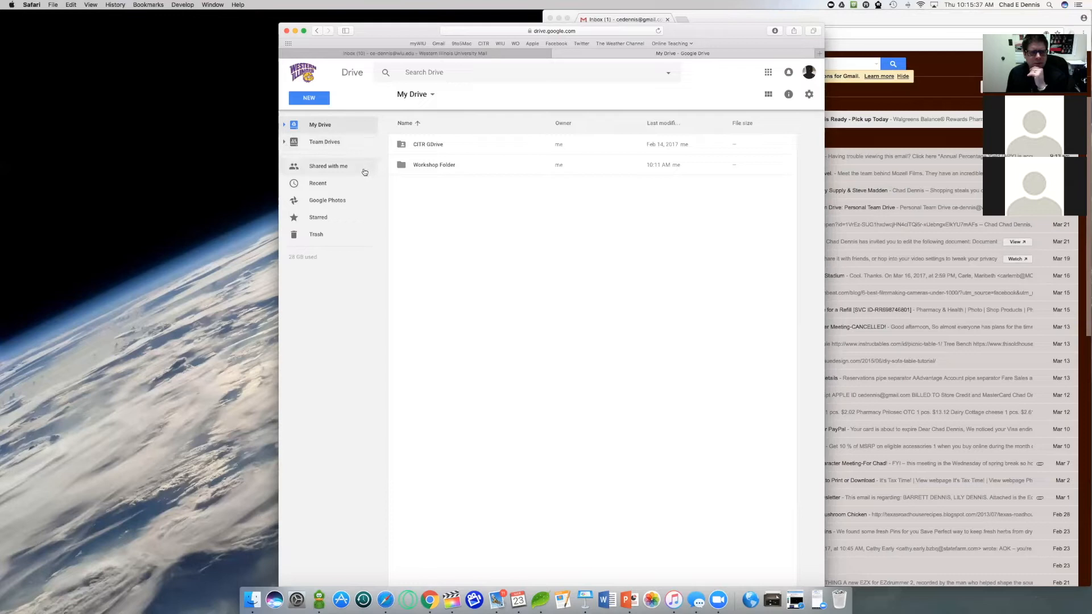
Browse Shared with me, Recent and Google Photos, ending on the empty Starred list
left_click(317, 169)
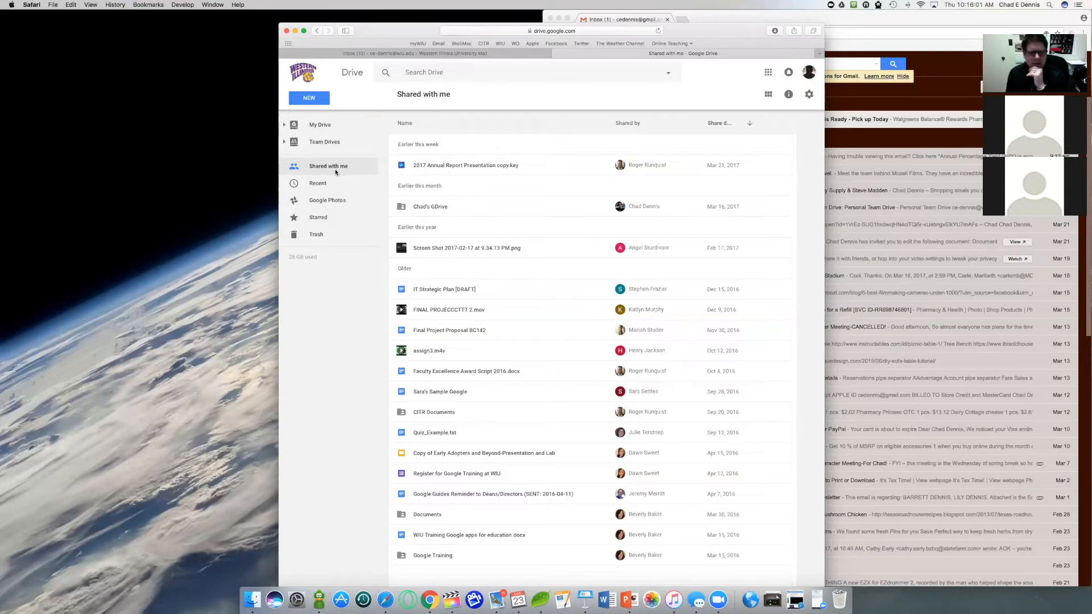
left_click(319, 183)
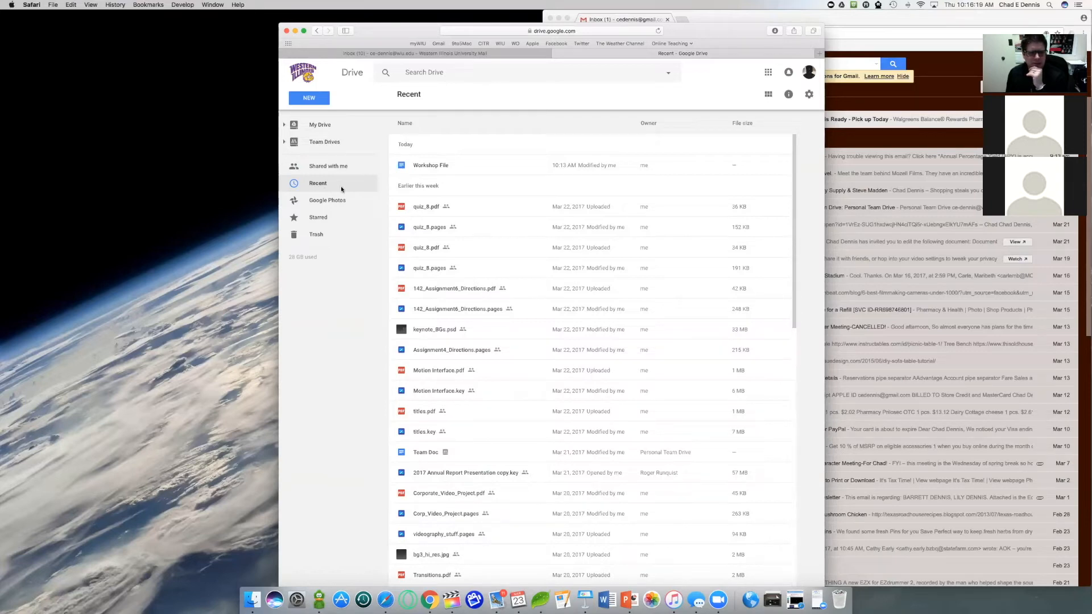
left_click(332, 204)
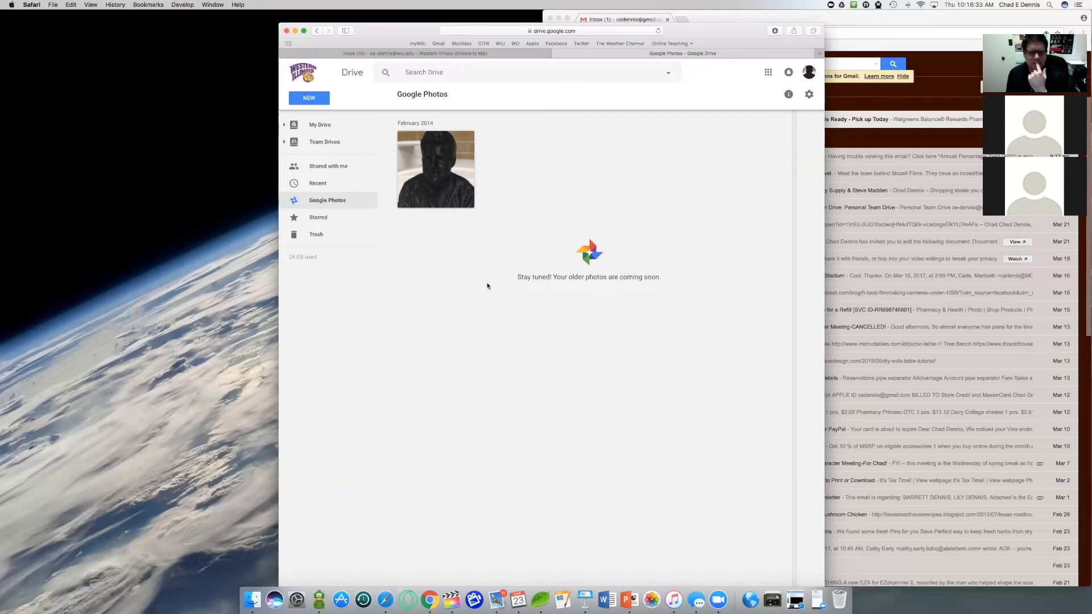
mouse_move(370, 266)
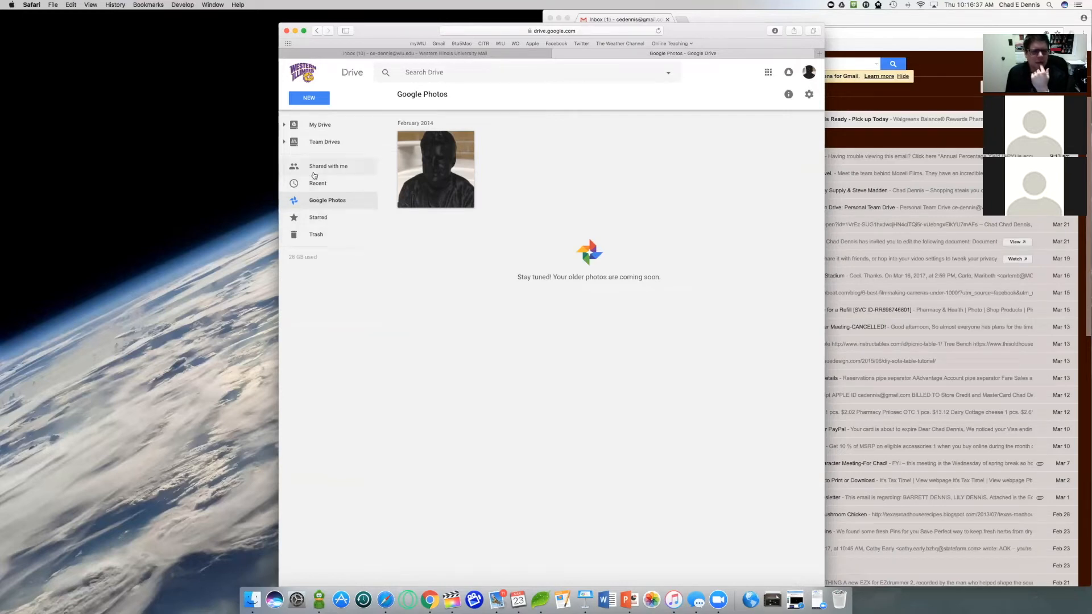
left_click(318, 218)
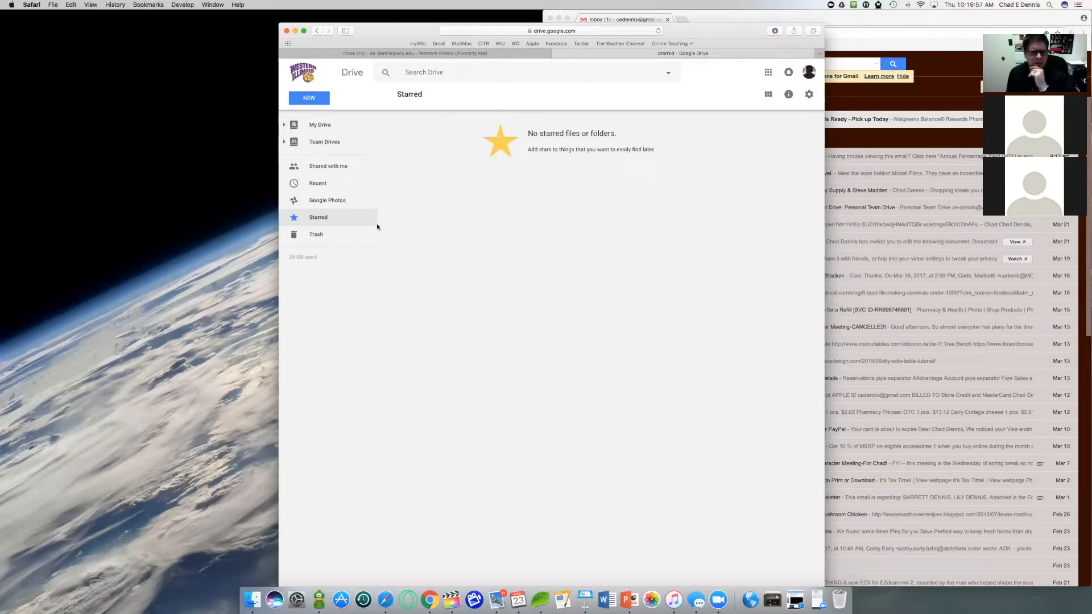
Inspect the Trash without deleting Test Workshop Folder, then open Workshop Folder from My Drive
left_click(325, 237)
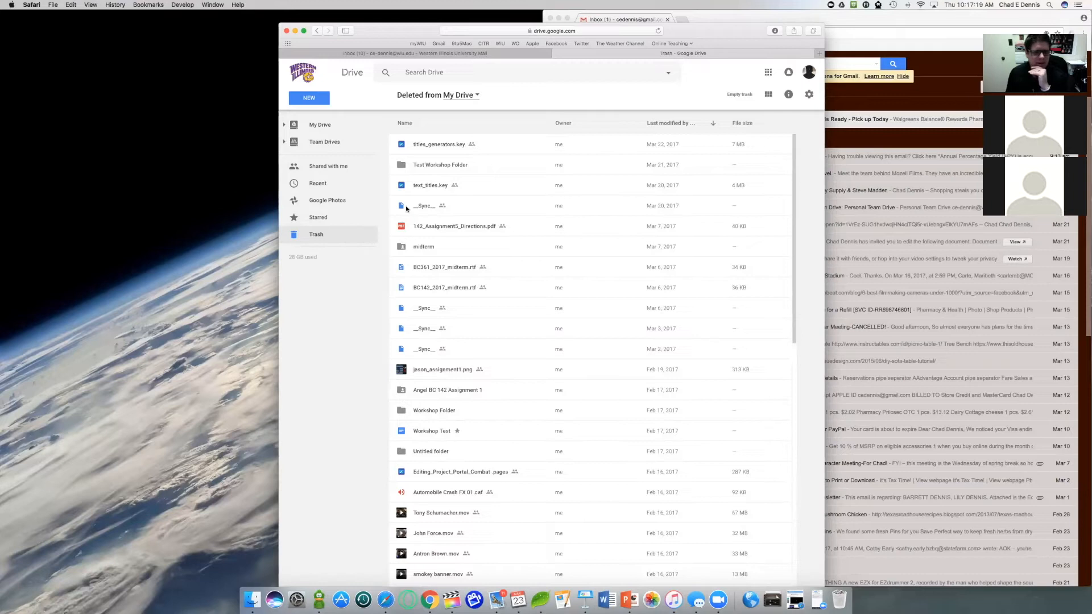
right_click(489, 169)
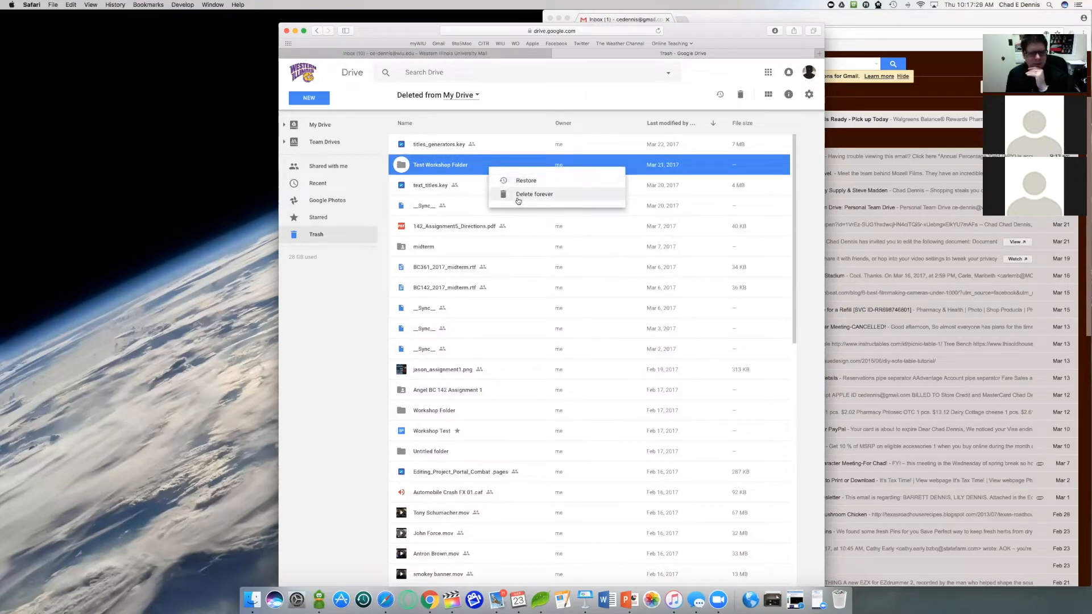
left_click(370, 292)
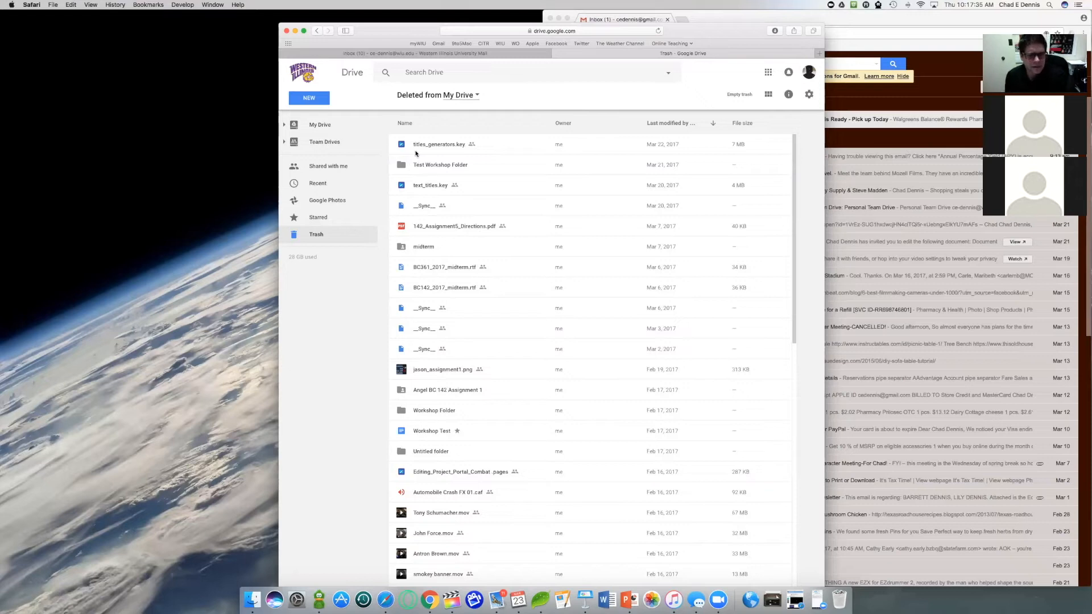
scroll(440, 313, "down", 10)
scroll(440, 314, "up", 10)
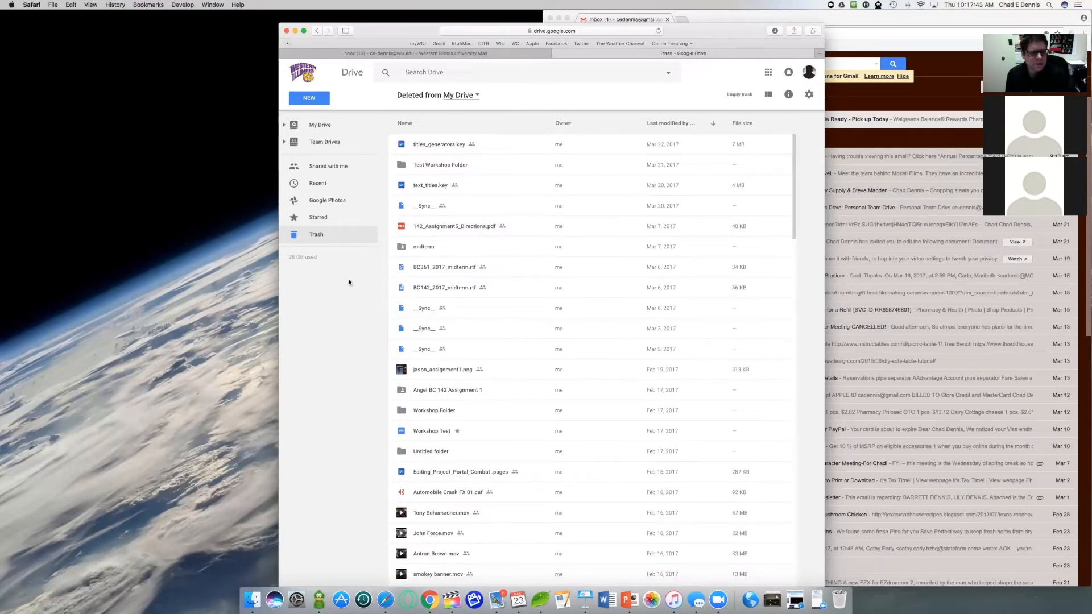
left_click(321, 127)
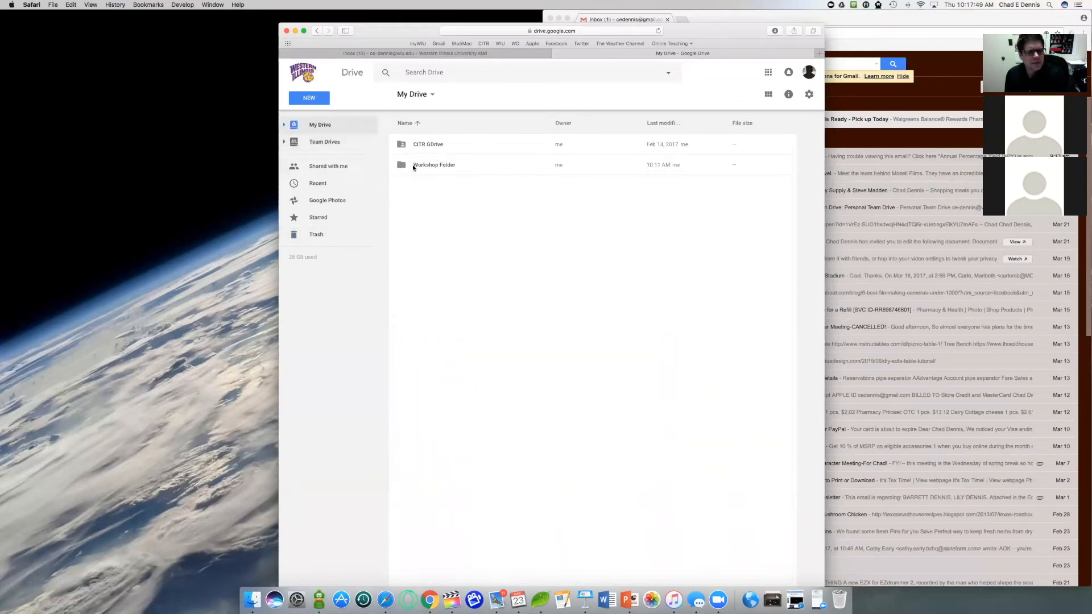
double_click(435, 166)
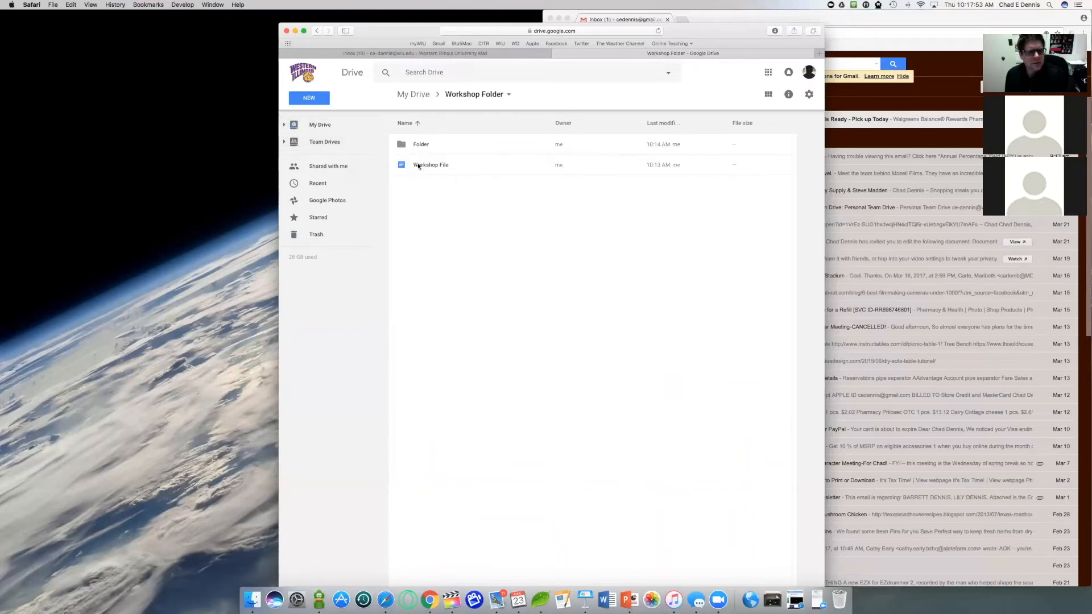
Preview Workshop File from its actions menu, showing the line 'Here is some text.'
right_click(461, 167)
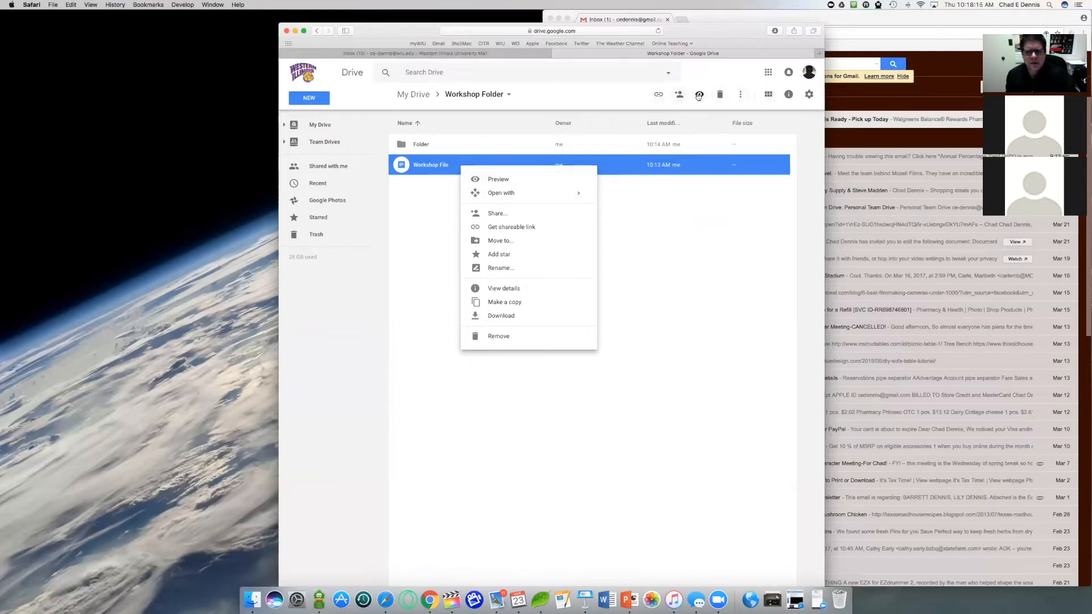
left_click(670, 221)
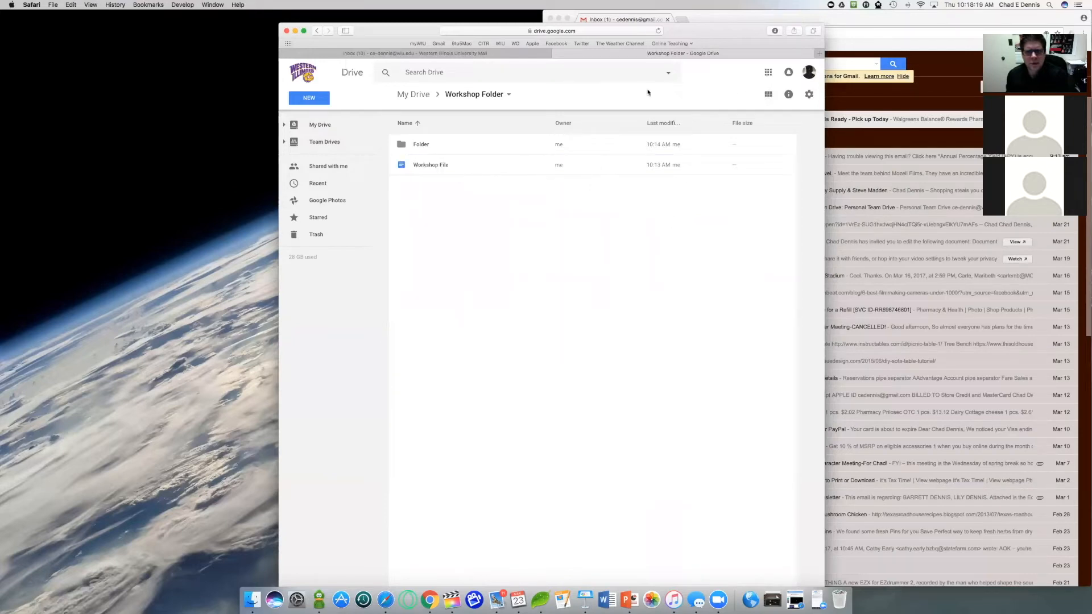
left_click(515, 145)
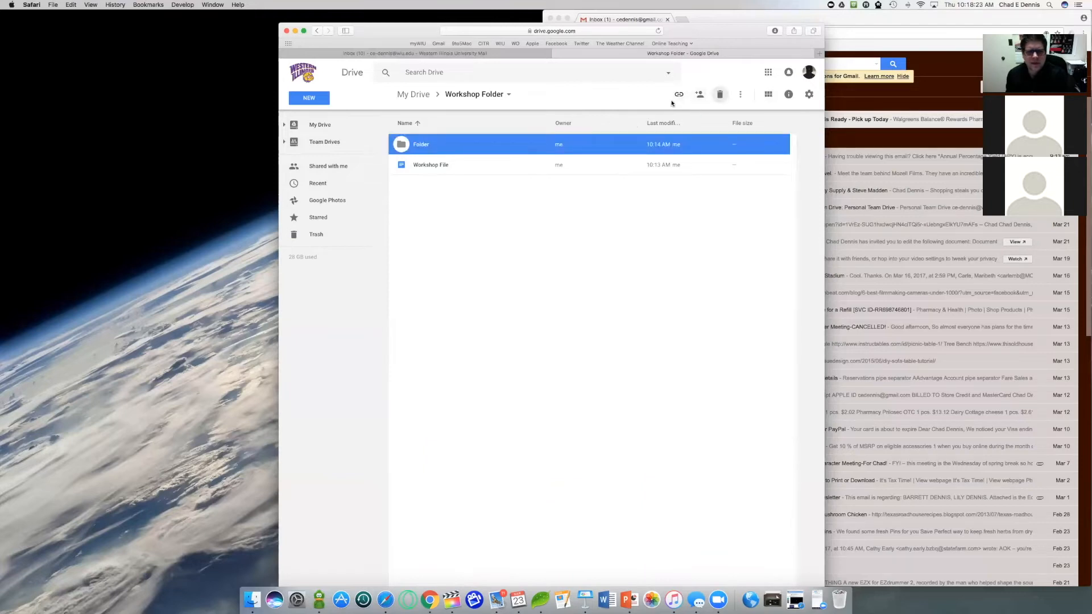
left_click(518, 163)
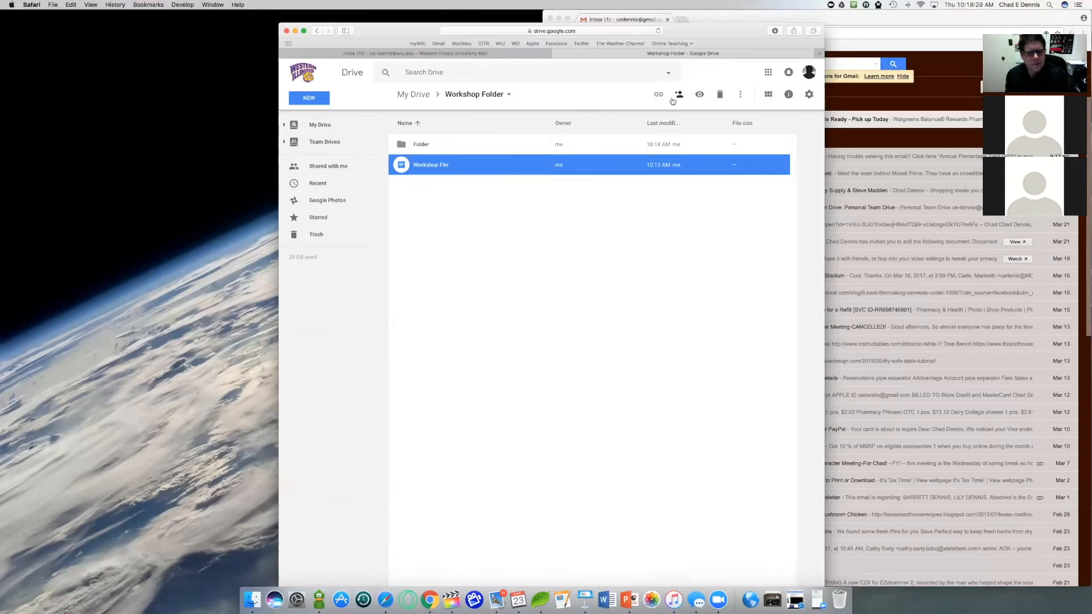
right_click(517, 165)
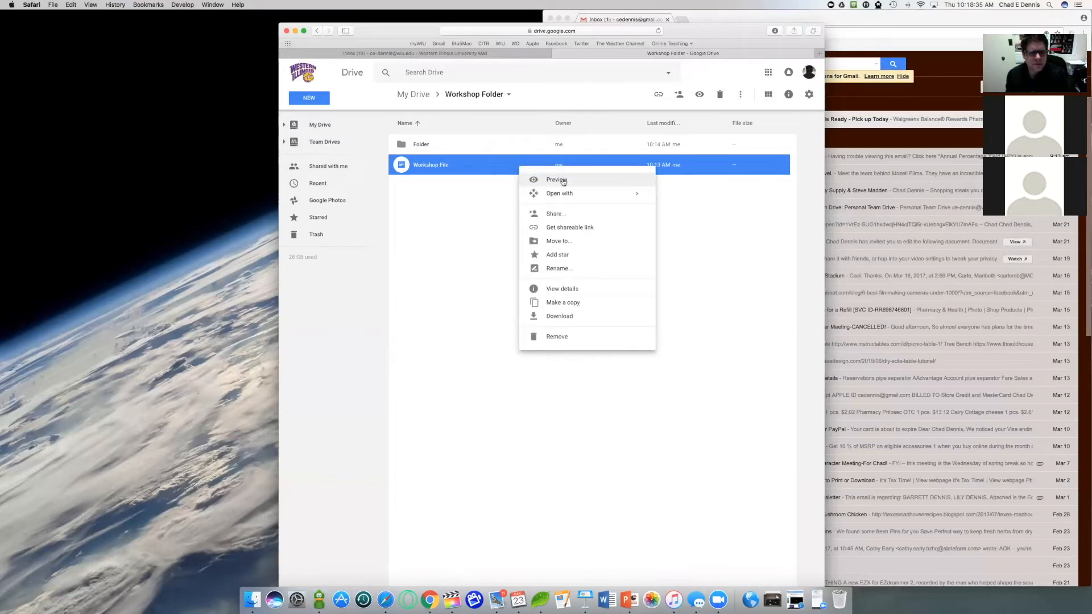
left_click(445, 178)
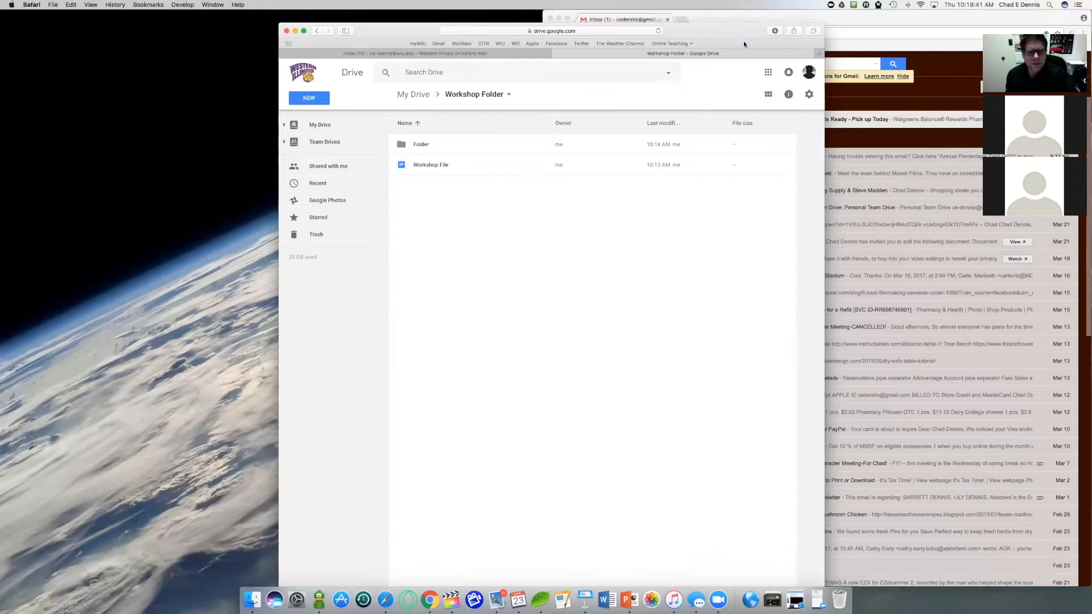
right_click(443, 168)
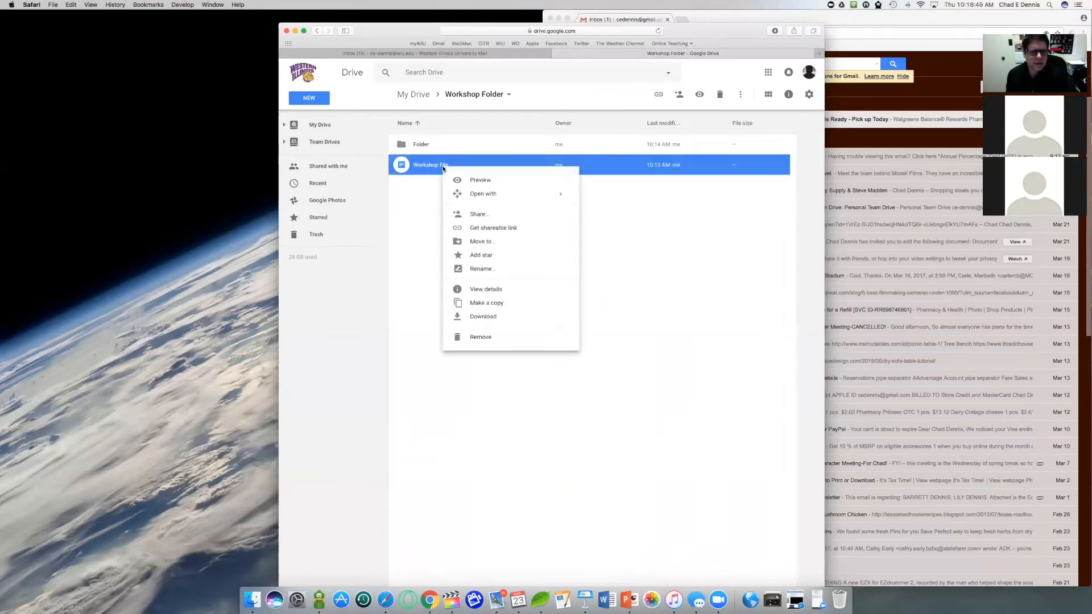
left_click(475, 181)
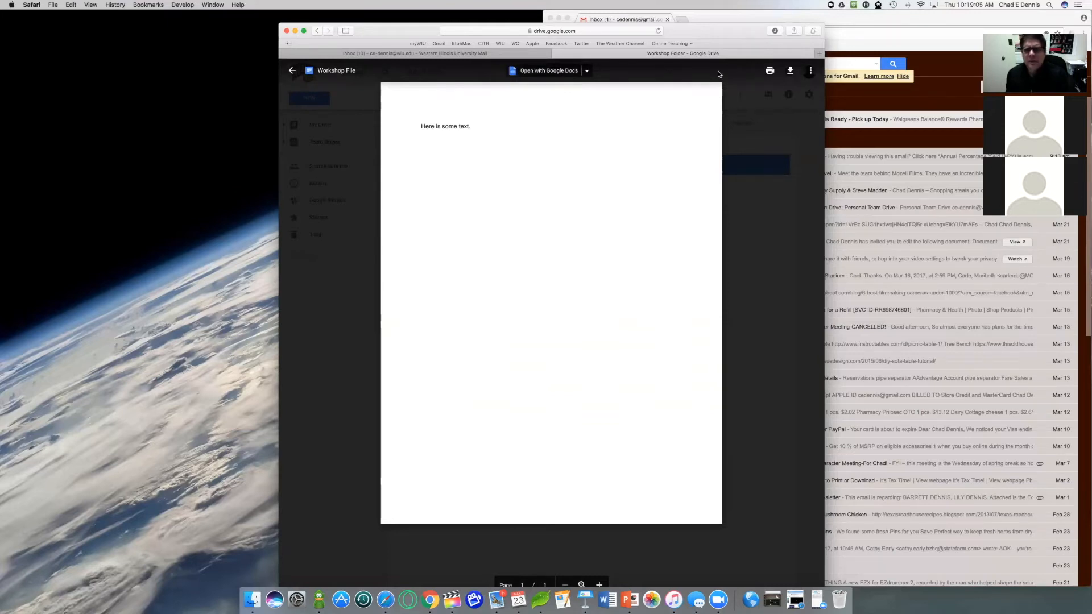
Check the preview's More actions menu, then close the preview back to Workshop Folder
left_click(811, 72)
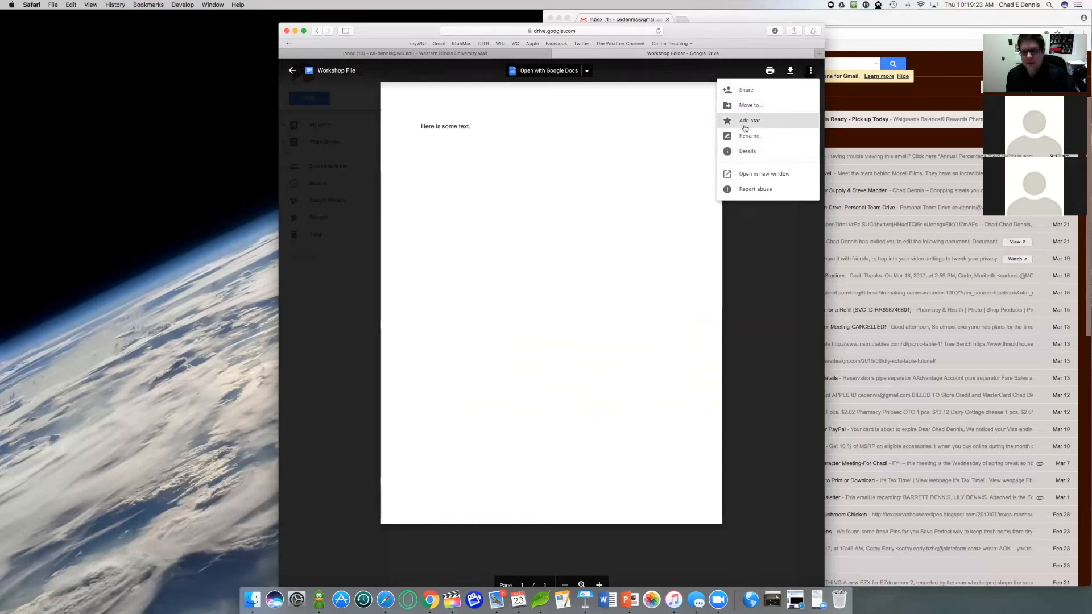
left_click(760, 105)
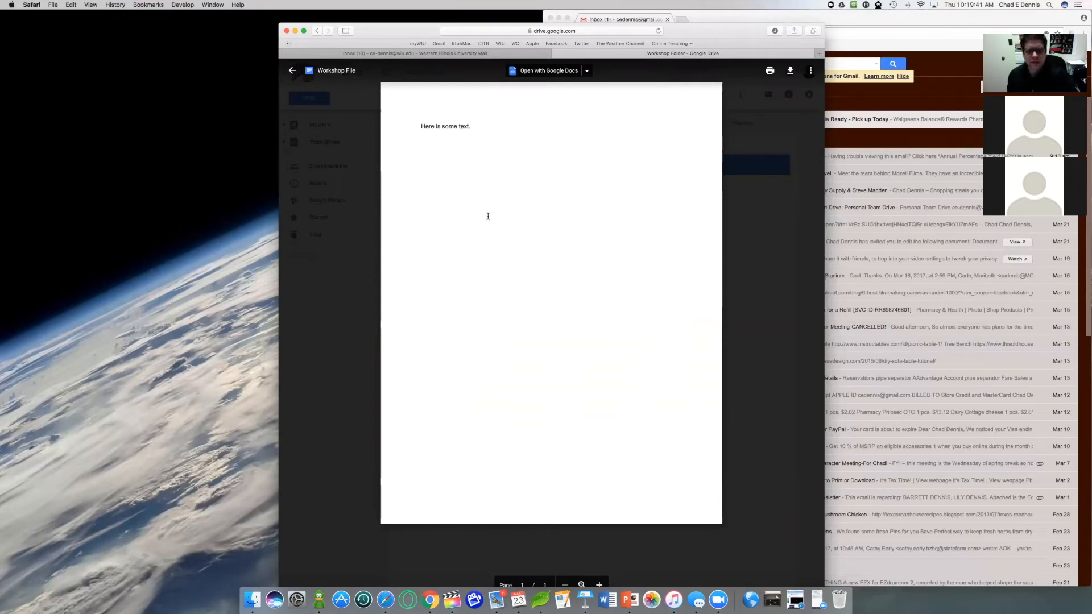
left_click_drag(377, 35, 376, 27)
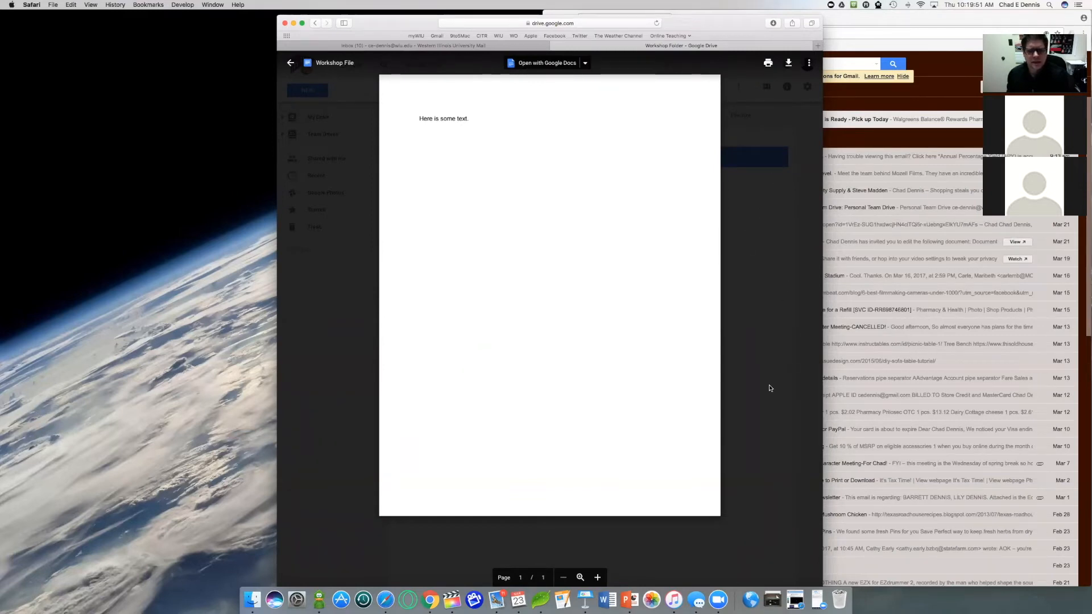
left_click(290, 64)
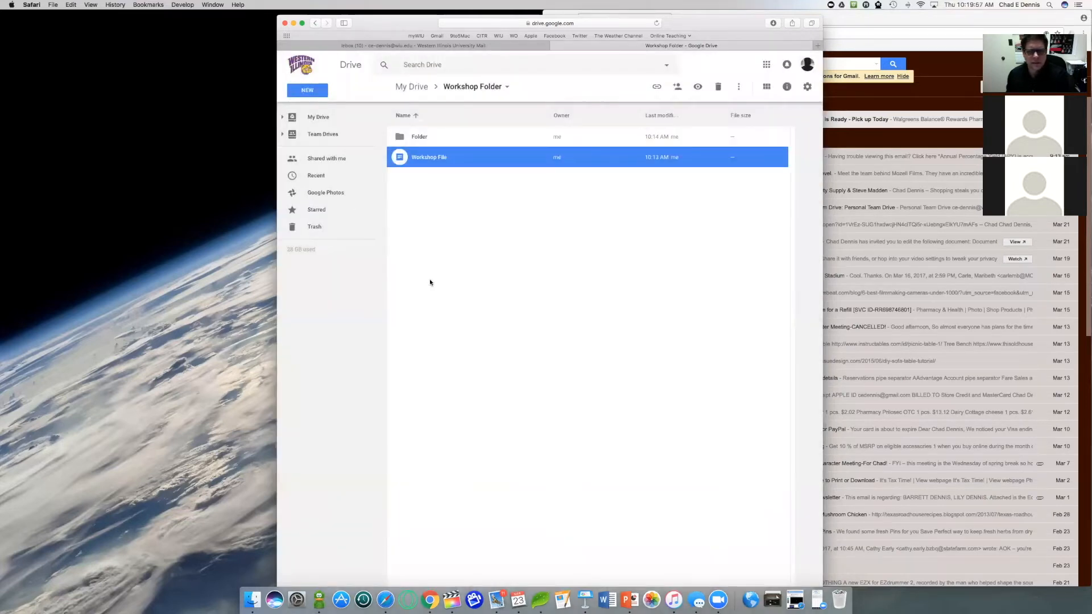
Preview Workshop File again, then reveal its Open with option for Google Docs
right_click(486, 159)
left_click(471, 169)
left_click(470, 159)
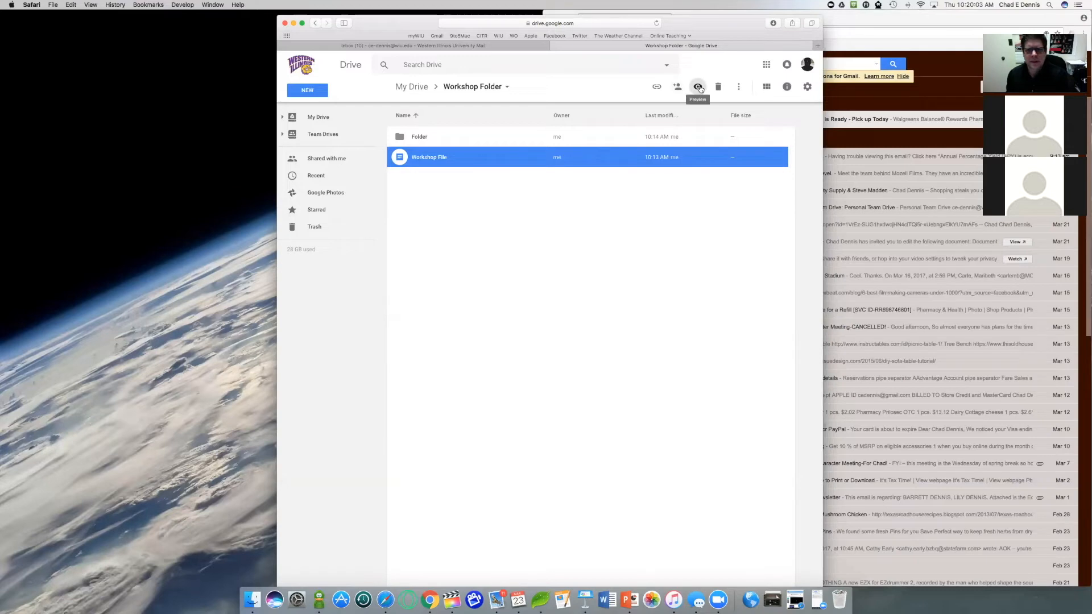
right_click(503, 161)
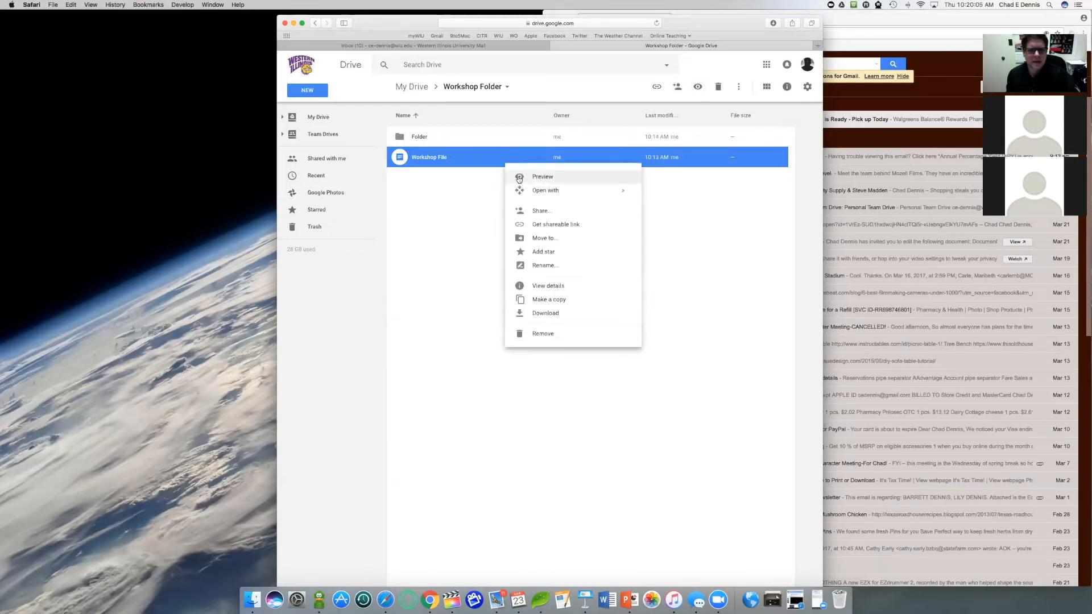
left_click(698, 87)
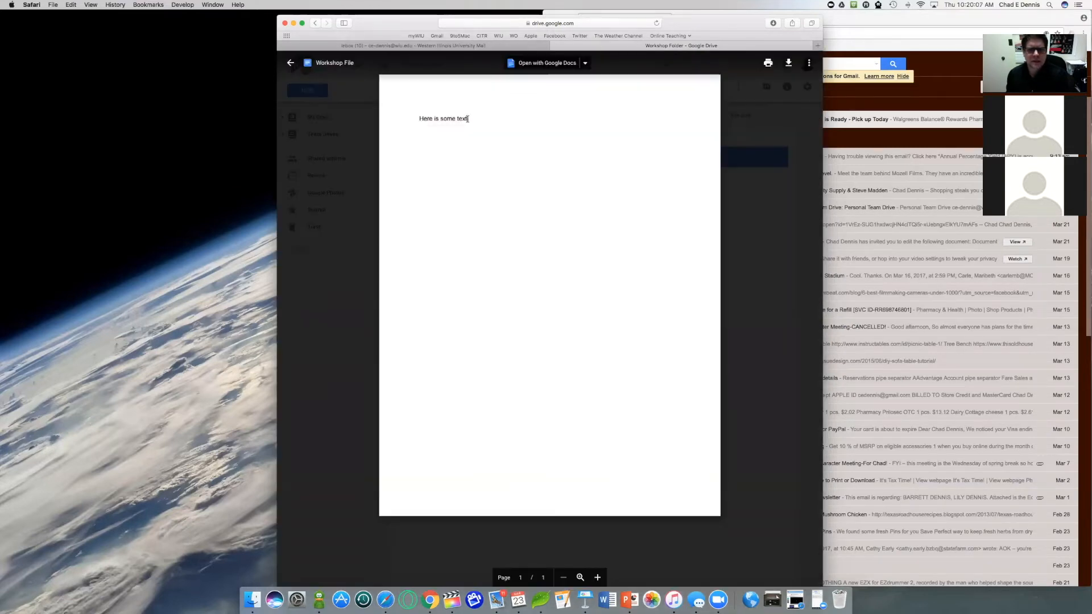
left_click(369, 130)
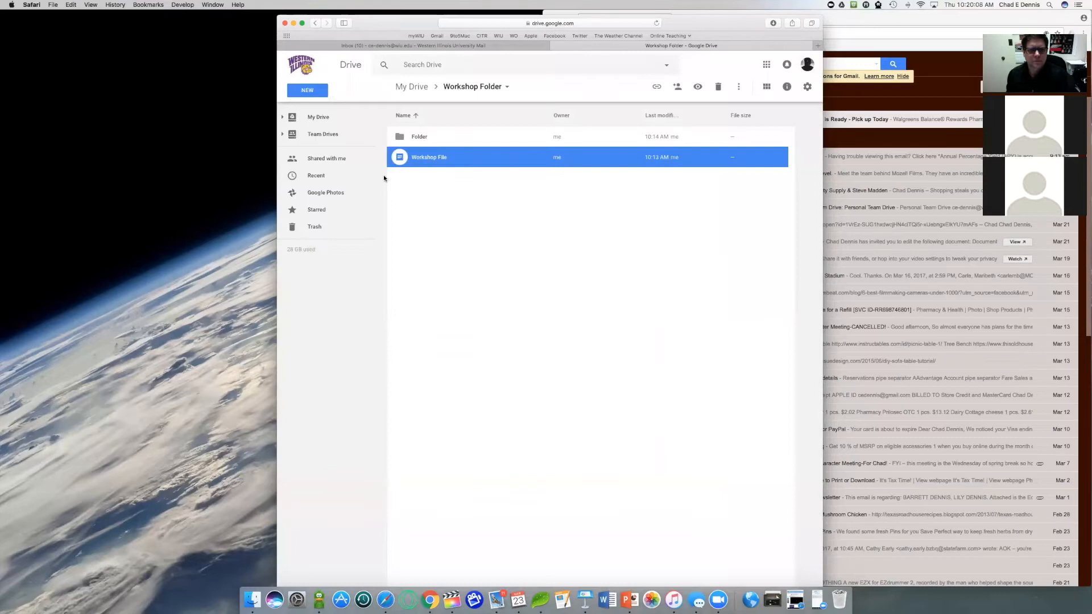
right_click(496, 157)
mouse_move(518, 185)
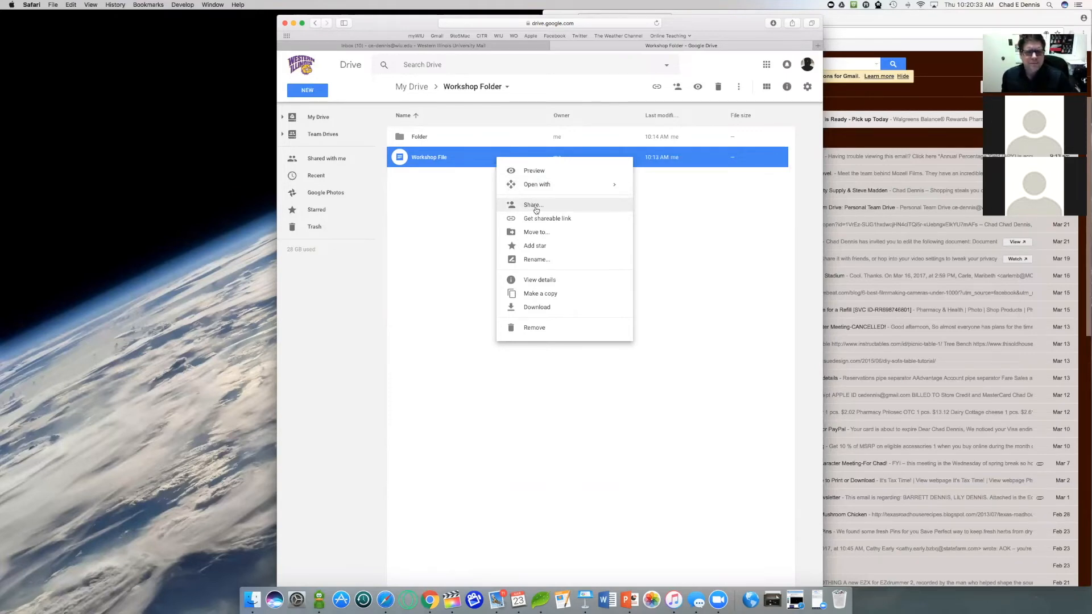
Open the sharing settings for Workshop File
left_click(481, 213)
left_click(463, 163)
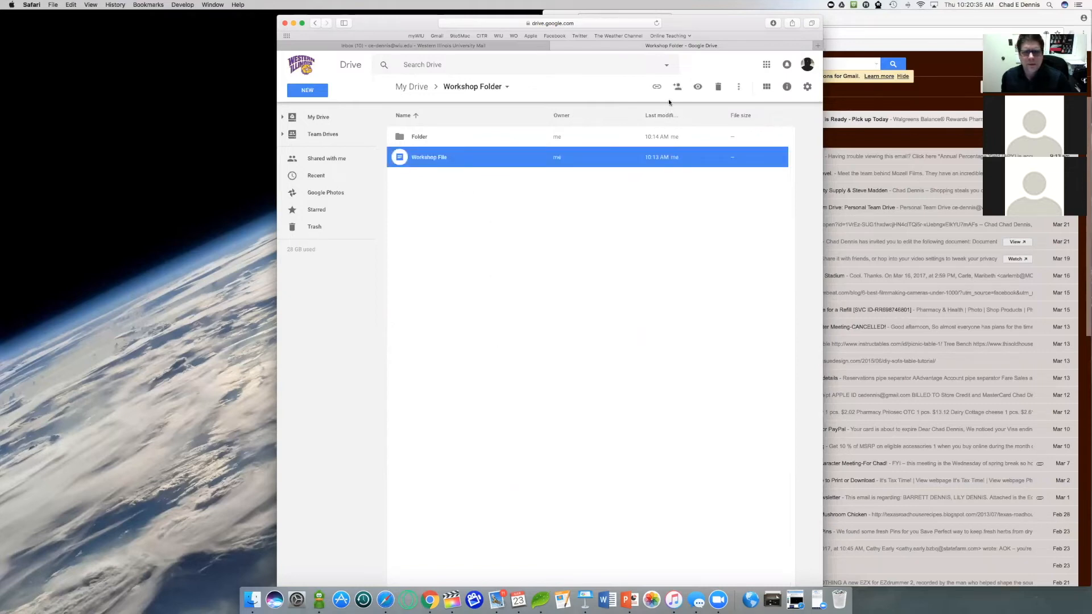
right_click(514, 165)
left_click(532, 209)
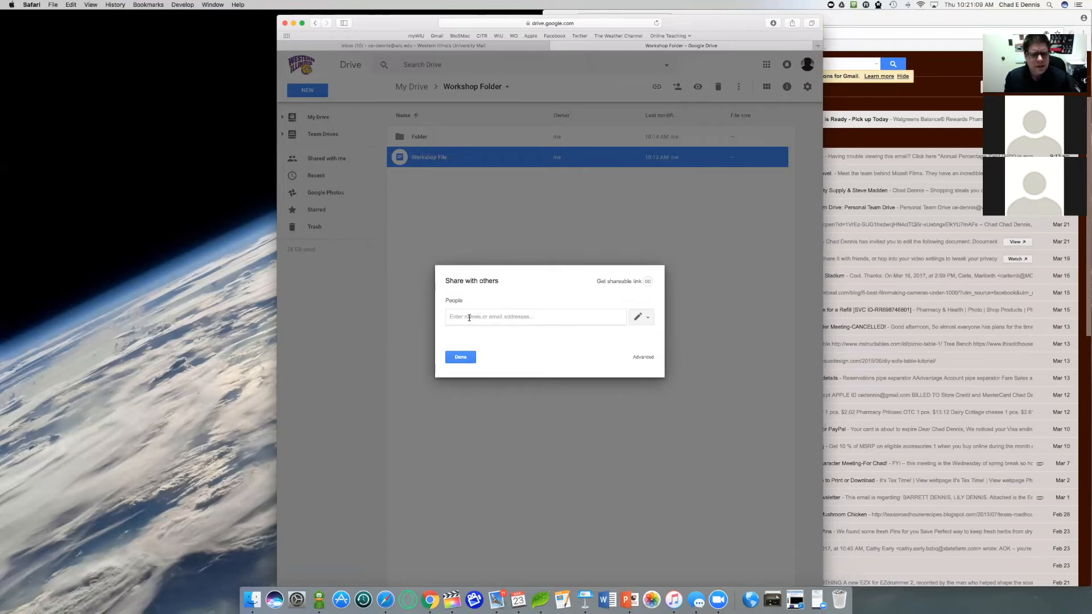
Invite the suggested Gmail contact with Can edit access and the note 'Here is a file for you'
type("ced")
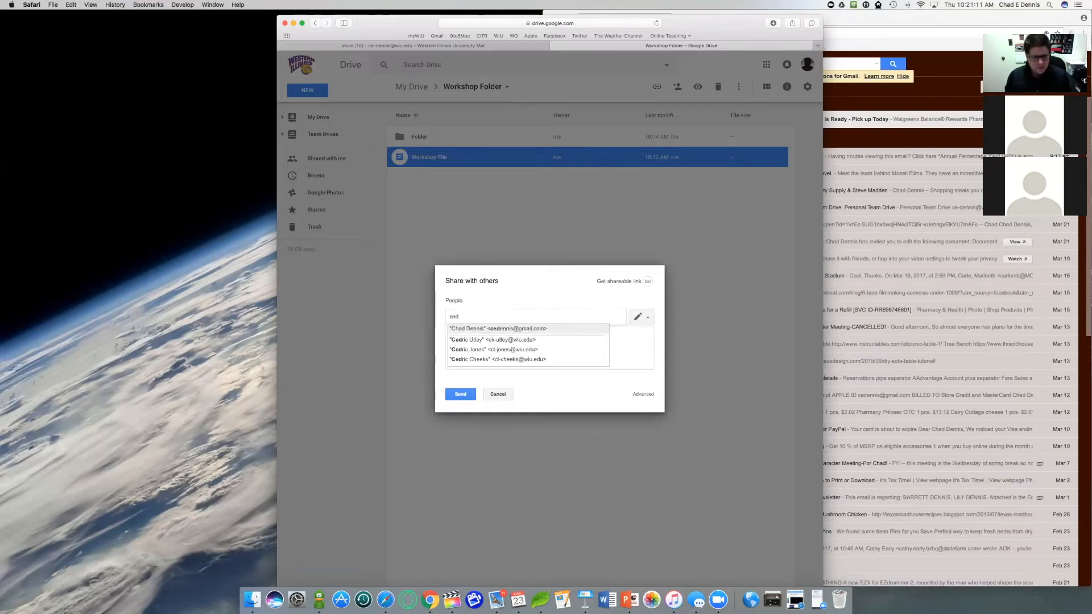
type("ennis")
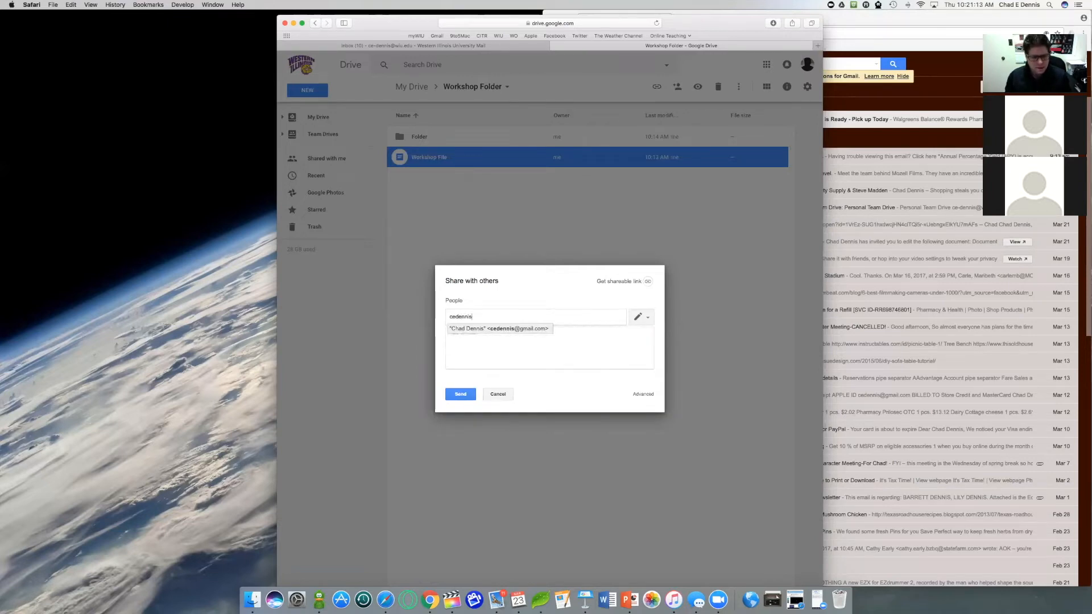
left_click(495, 330)
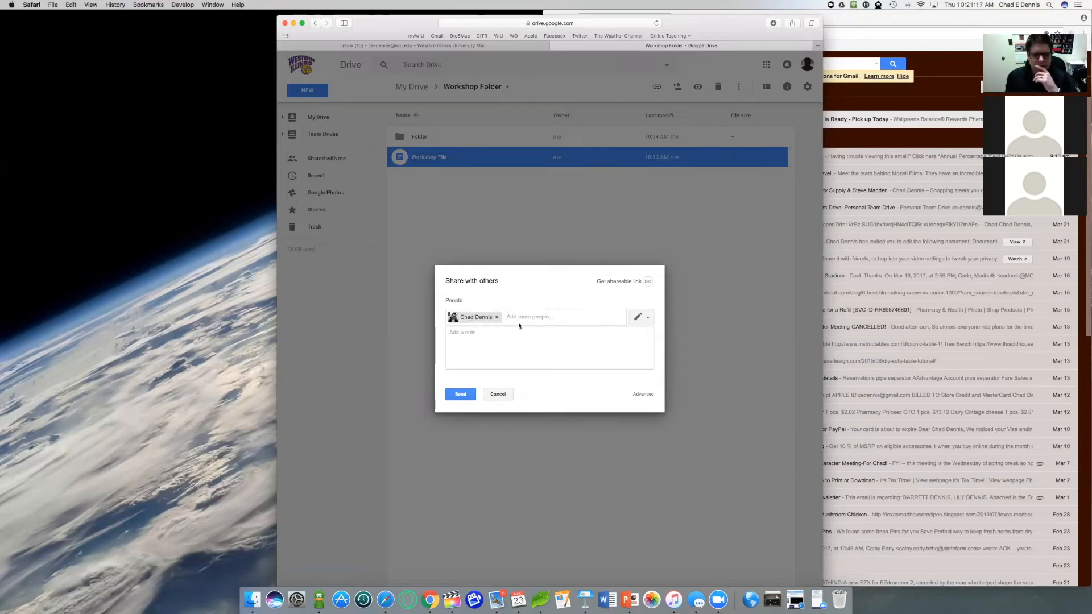
left_click(649, 318)
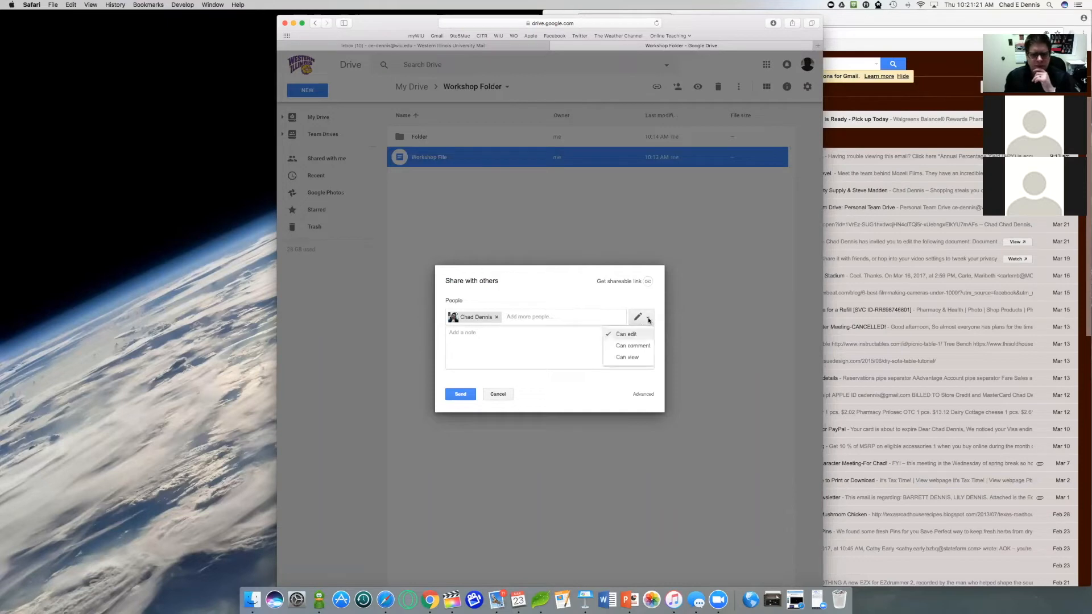
left_click(622, 336)
left_click(472, 335)
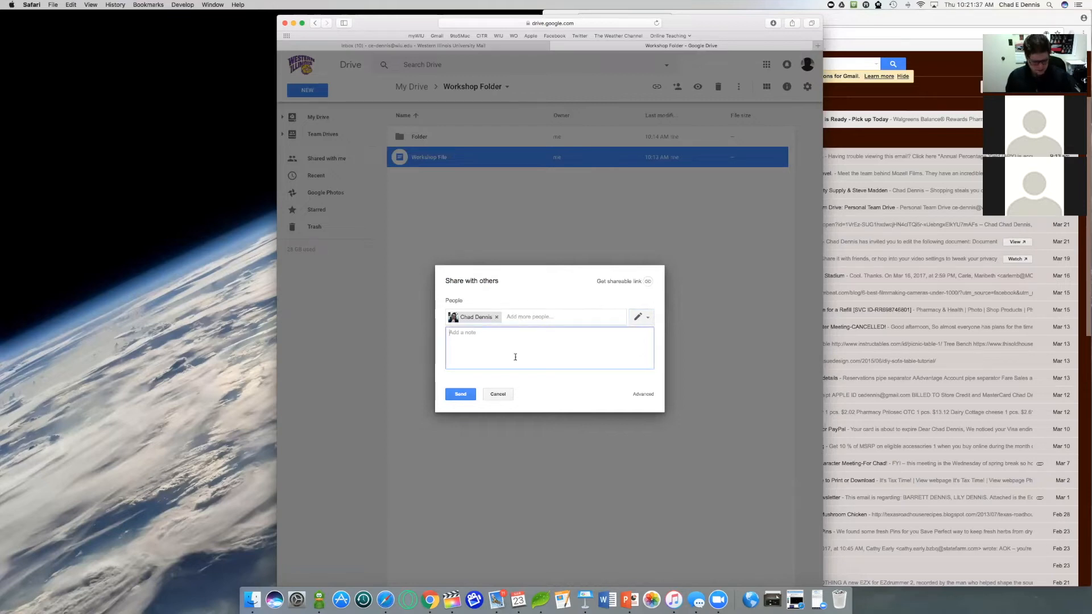
type("Here is")
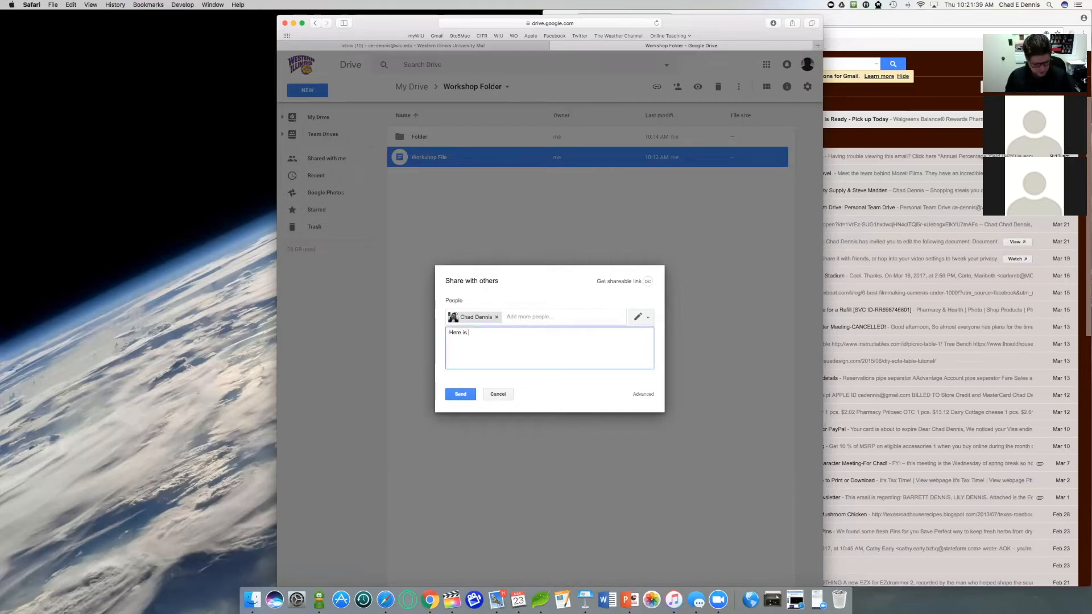
type(" a file for you.")
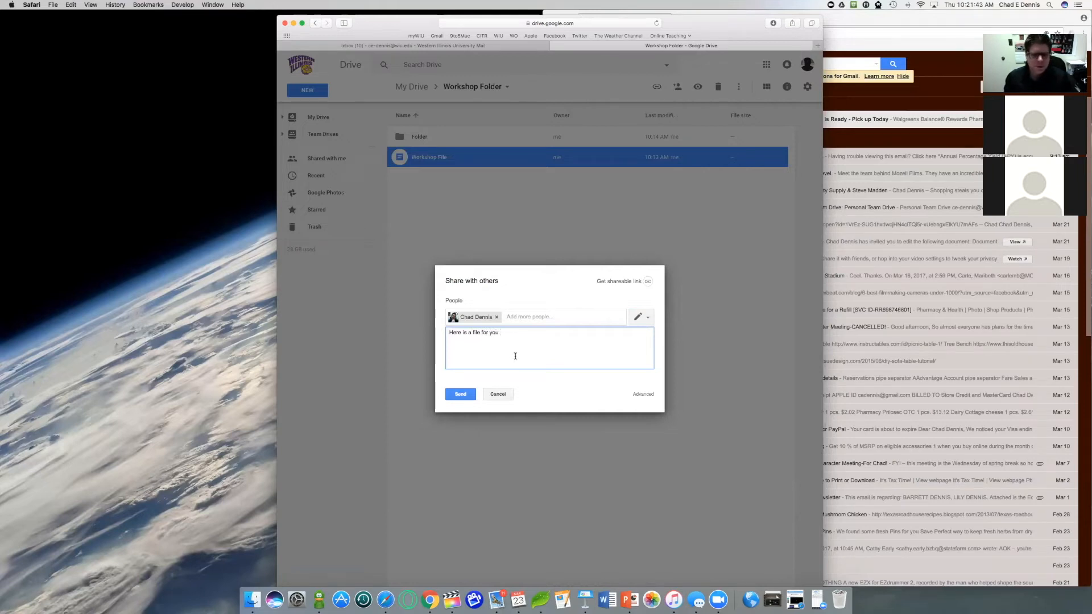
left_click(461, 395)
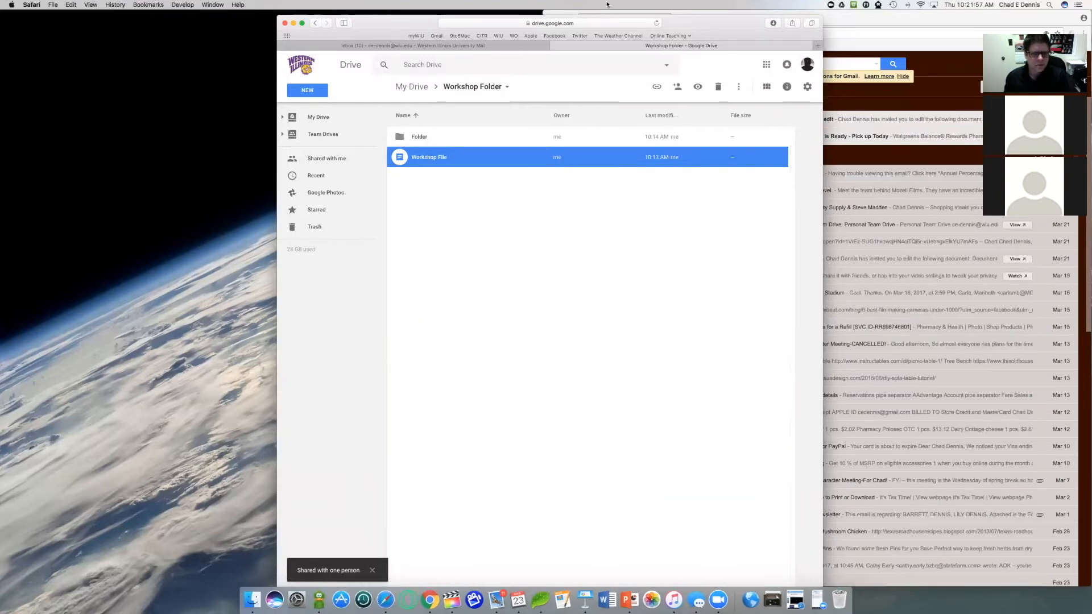
Open the Workshop File invitation email in Gmail and highlight its 'Here is a file for you' note
left_click_drag(726, 22, 452, 16)
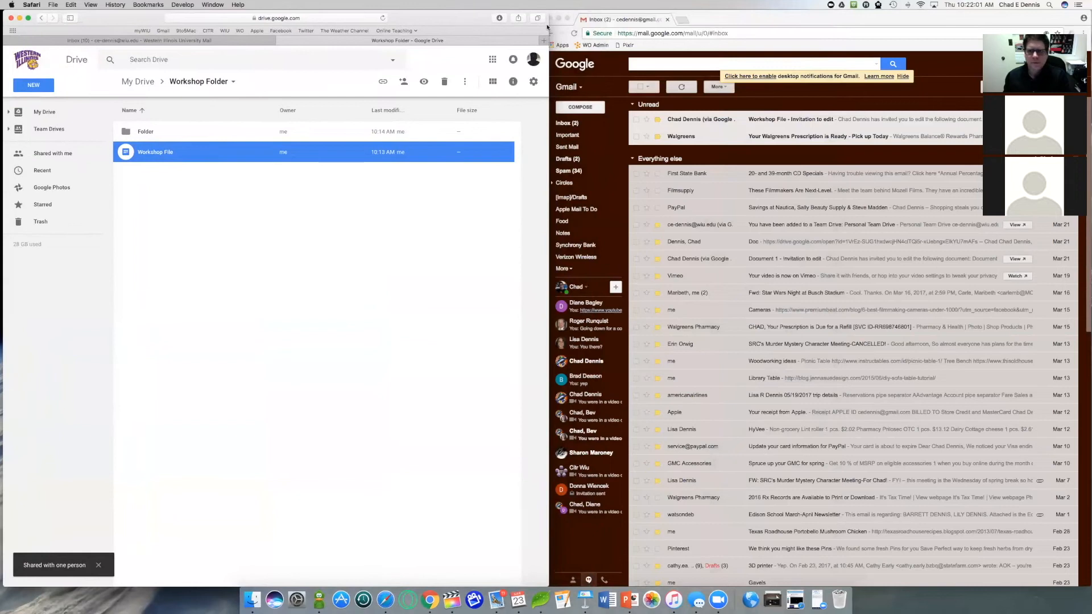
left_click(713, 21)
left_click_drag(699, 18, 476, 17)
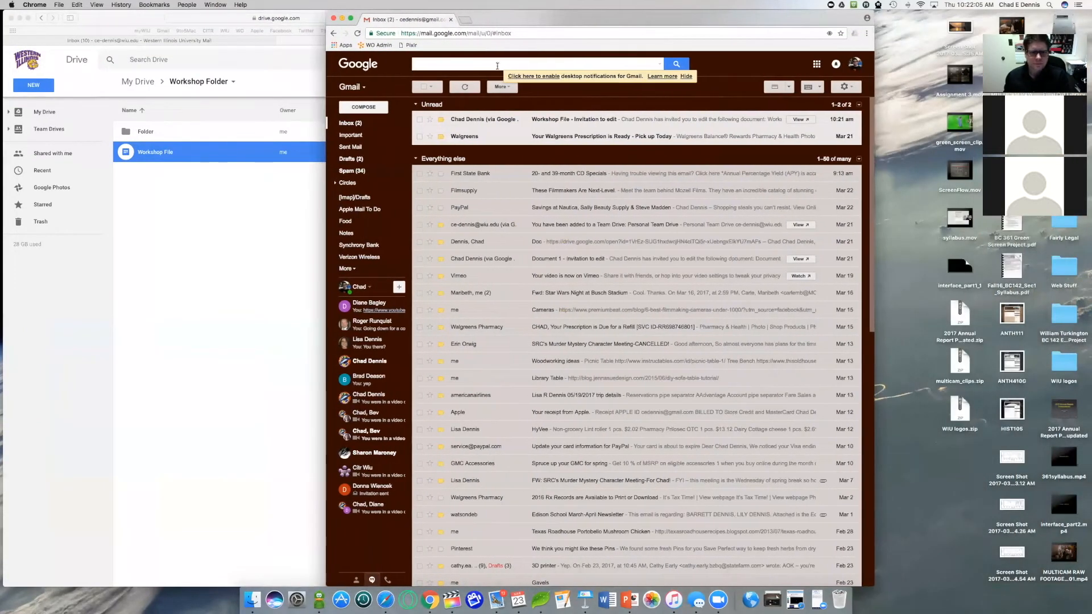
left_click(502, 120)
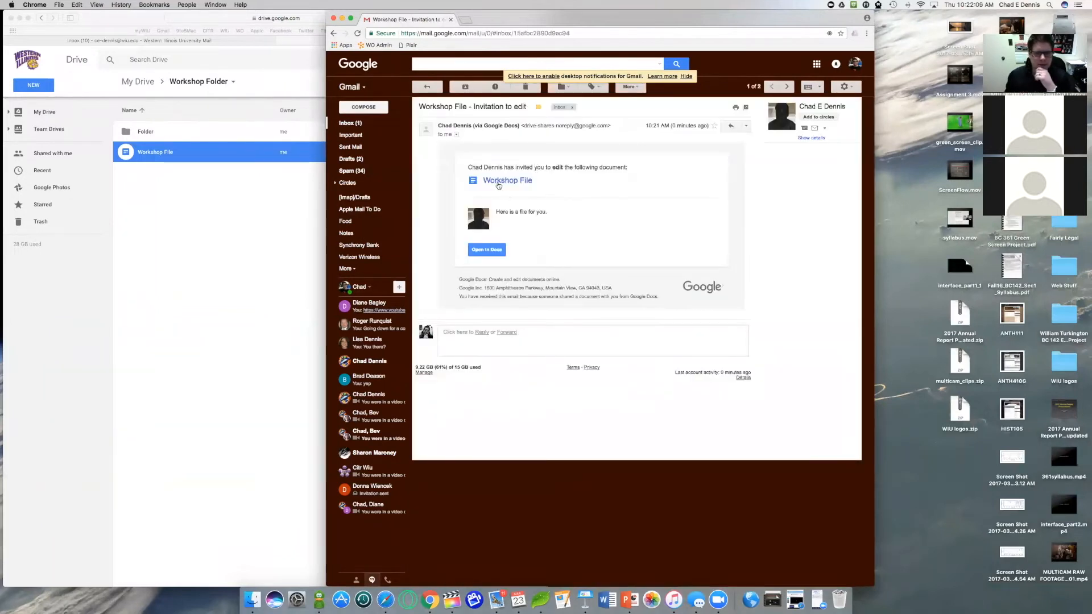
left_click_drag(495, 212, 553, 213)
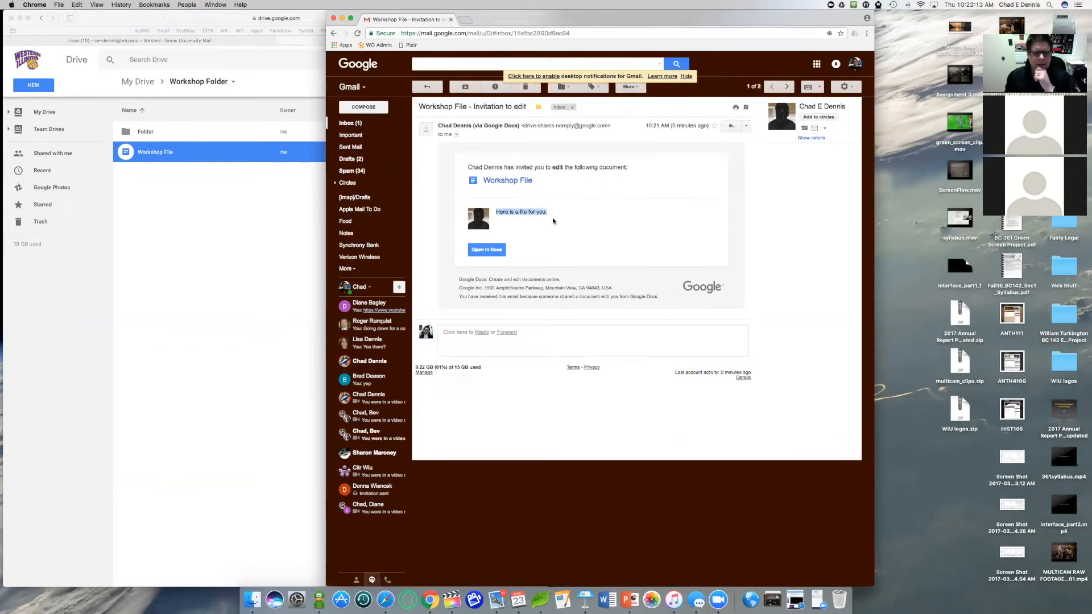
Open Workshop File in Docs from both the email and Drive, then add a line after 'Here is some text.'
left_click(498, 251)
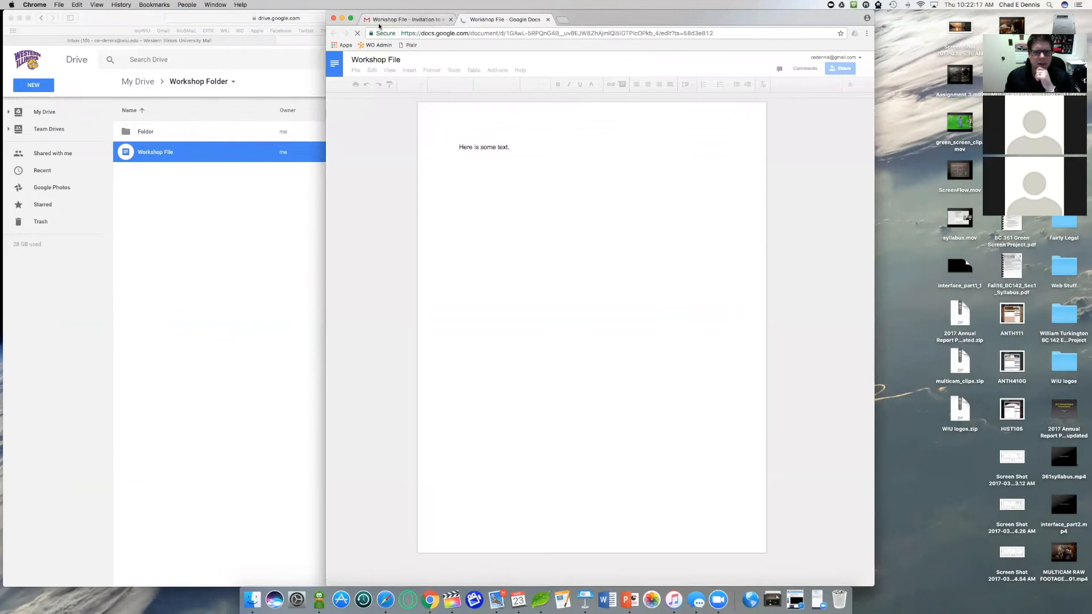
left_click_drag(771, 26, 900, 17)
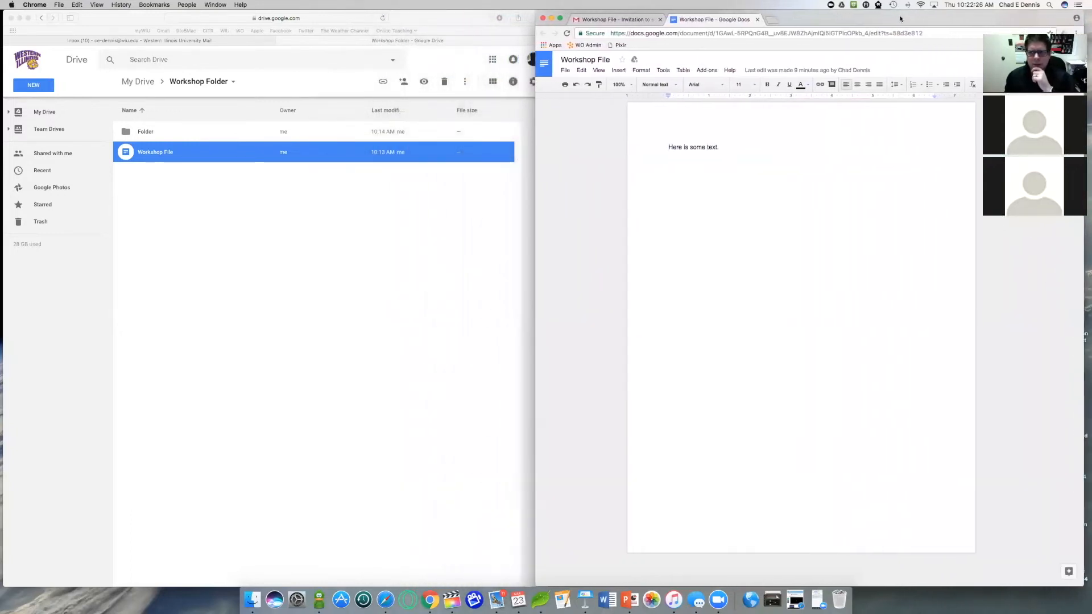
left_click(164, 162)
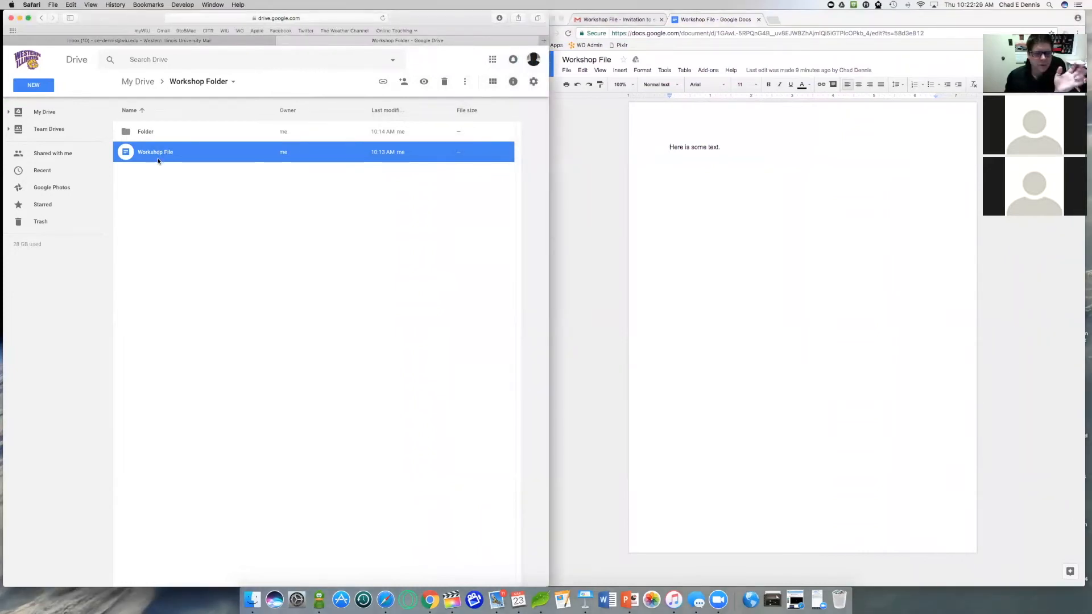
double_click(157, 161)
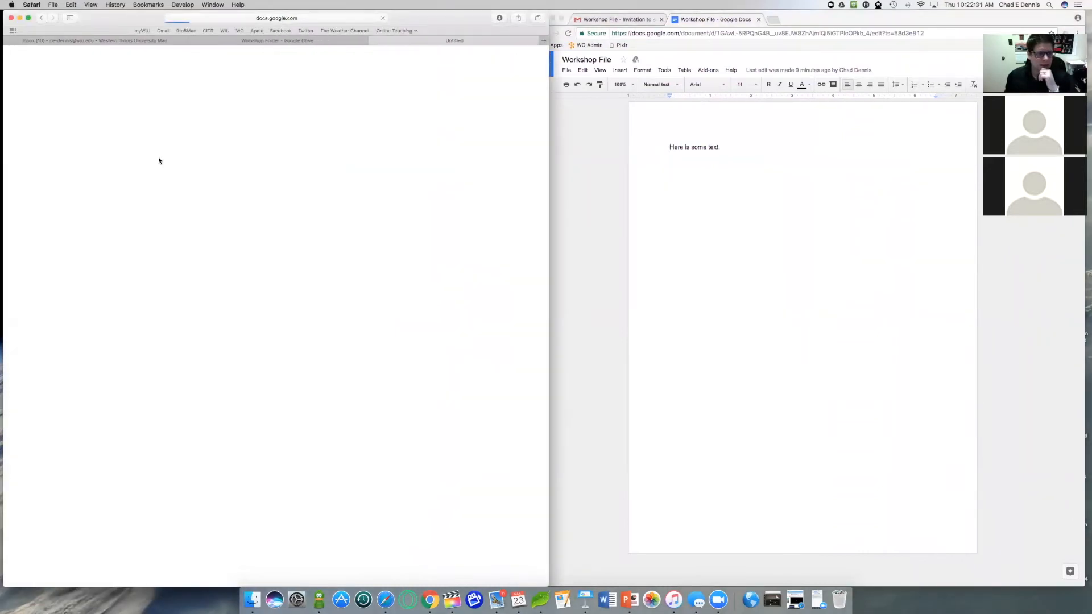
left_click_drag(147, 24, 148, 24)
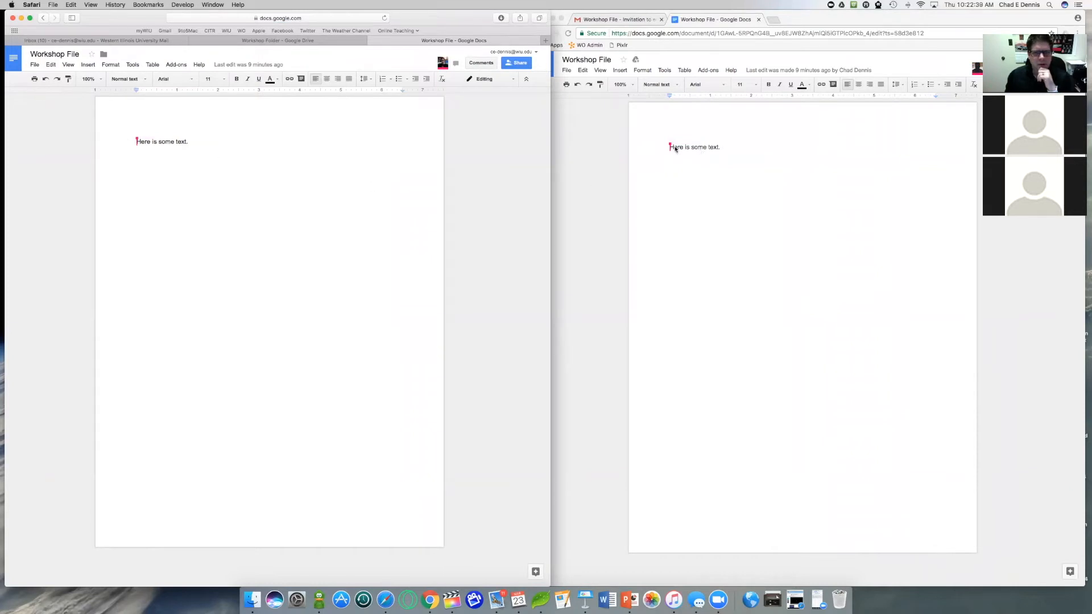
left_click(735, 152)
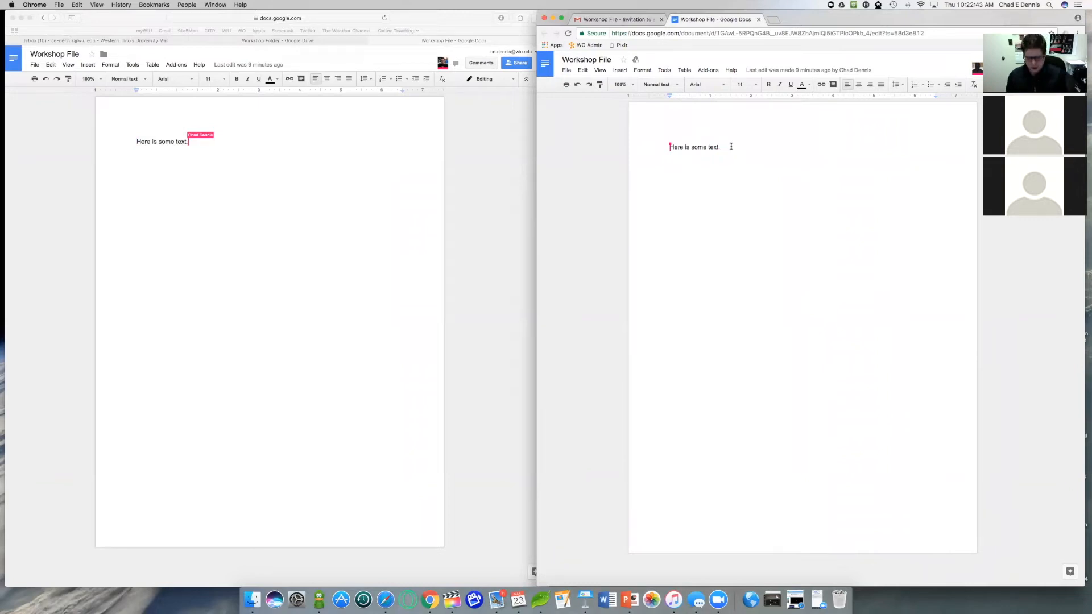
key("Return")
Type 'Here is some more text.' in the right copy and 'Here is even more text' in the left
type("Her")
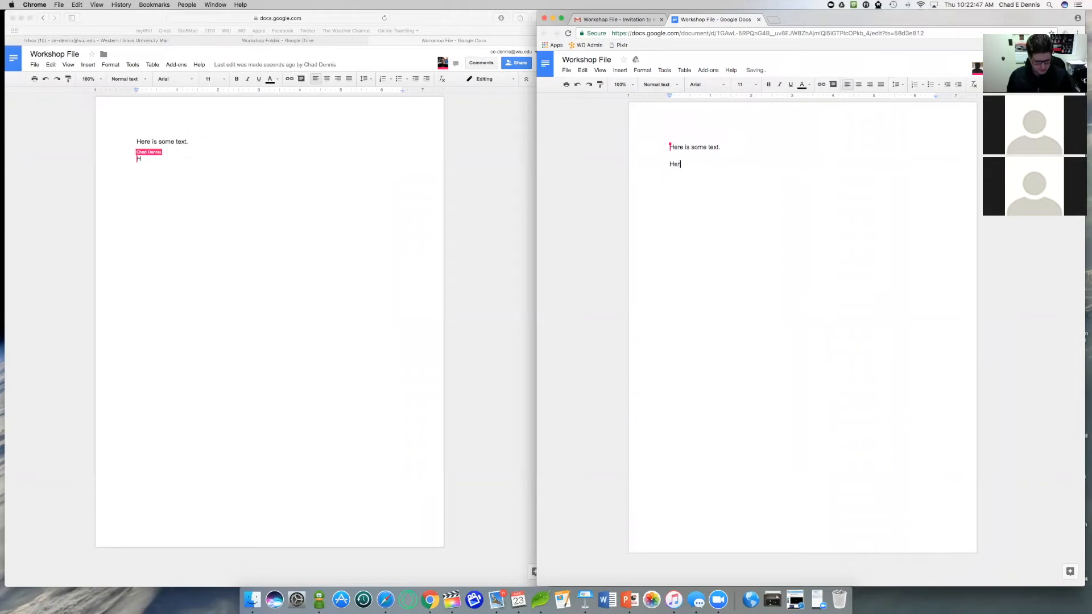
type("e is some more text")
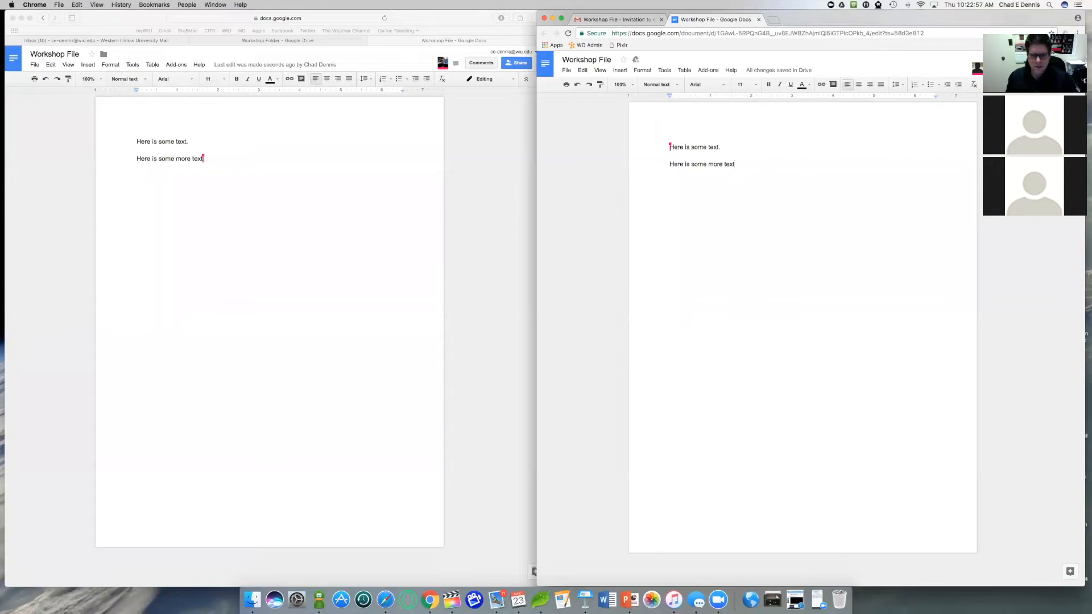
type(".")
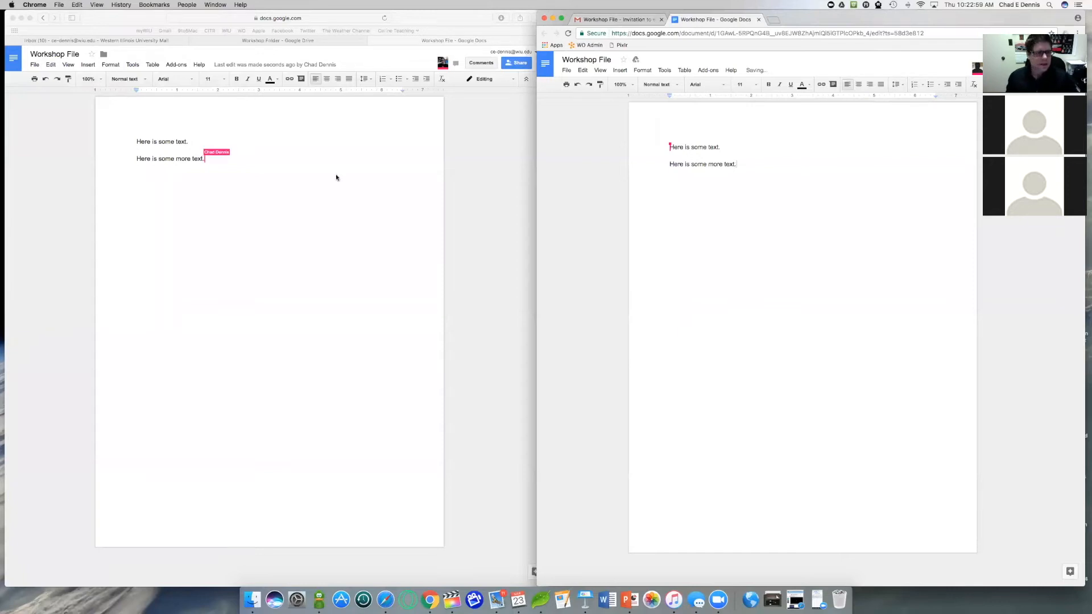
left_click(224, 182)
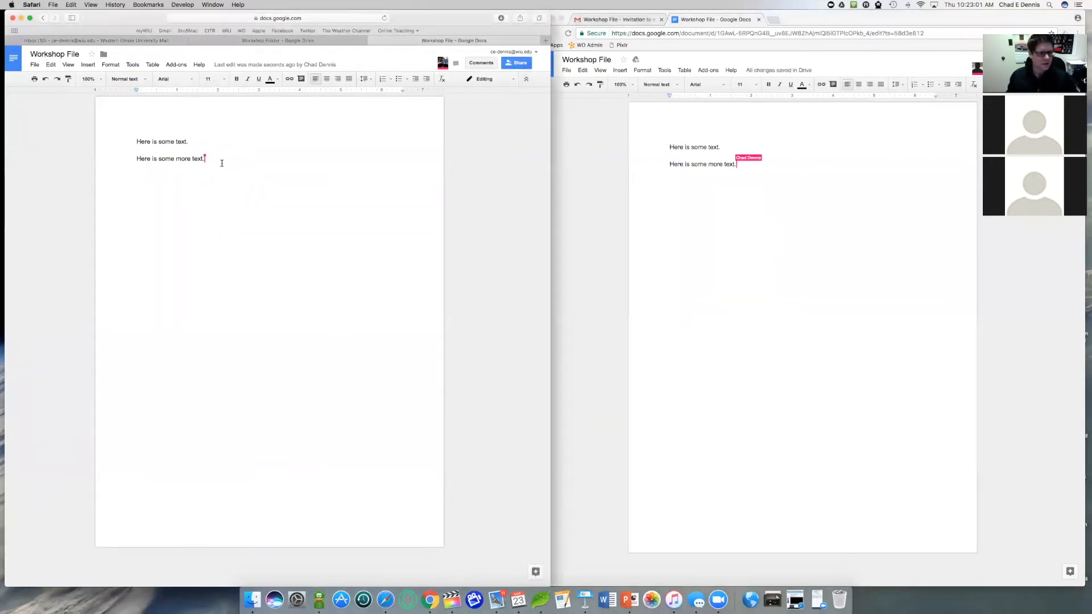
key("Return")
type("Here is ")
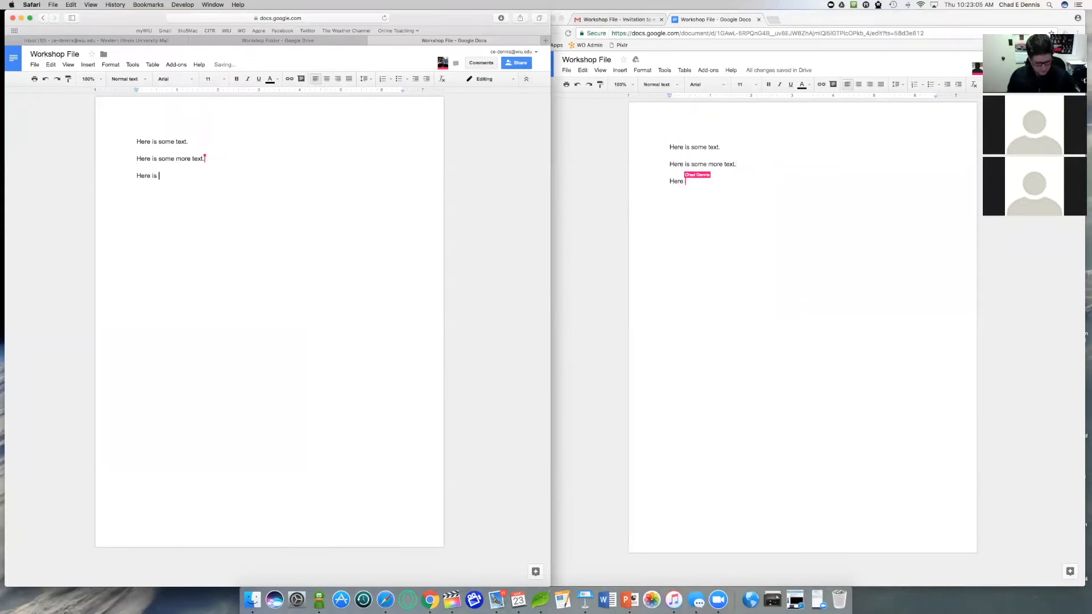
type("even more text")
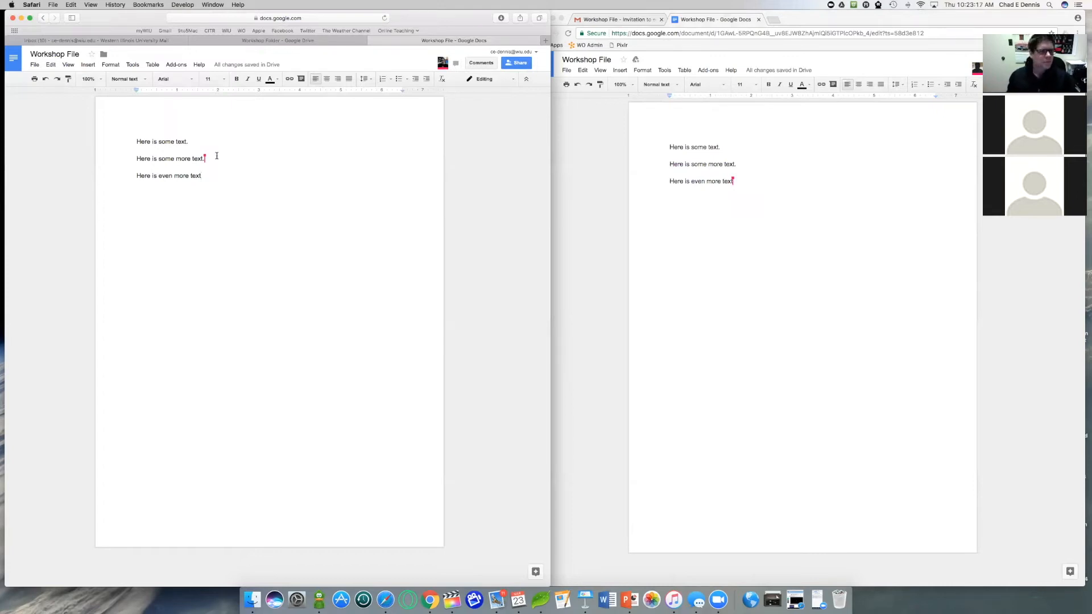
mouse_move(205, 158)
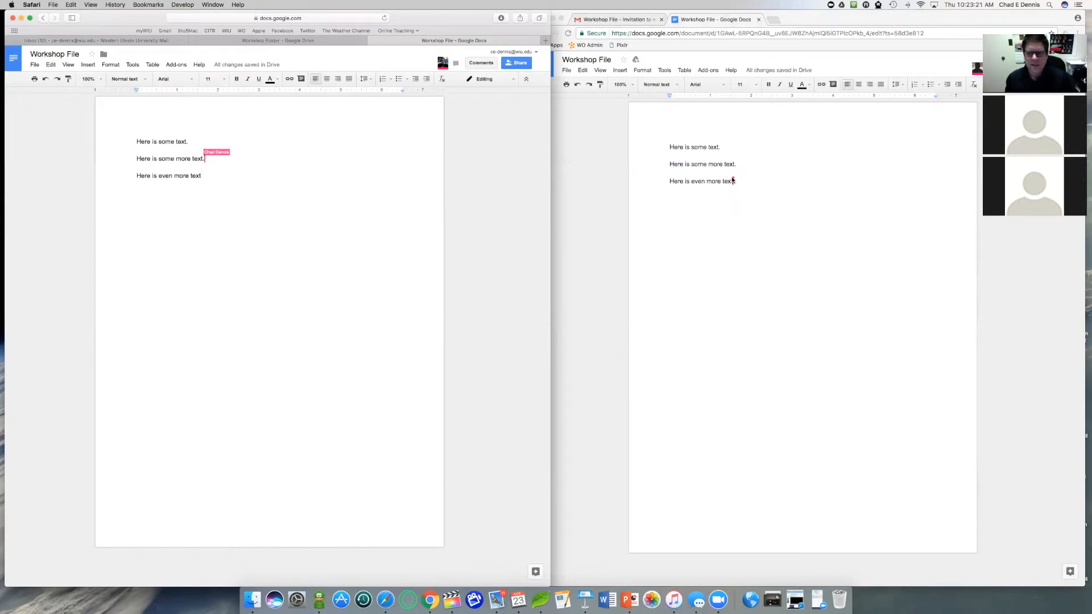
left_click(733, 181)
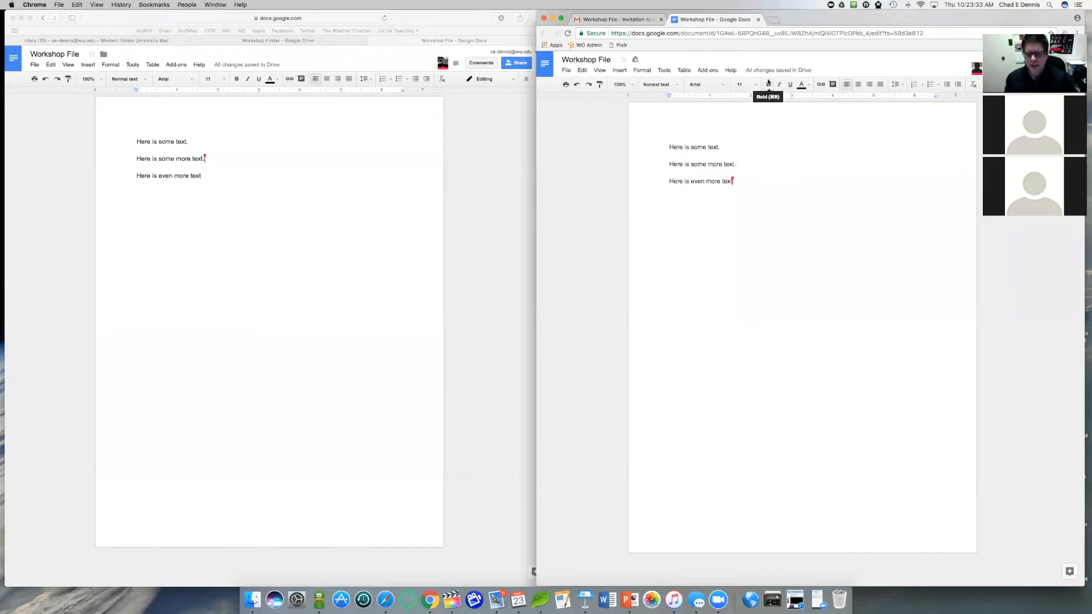
Close both open Workshop File documents in Docs, leaving Drive's Workshop Folder window showing
left_click_drag(793, 17, 796, 17)
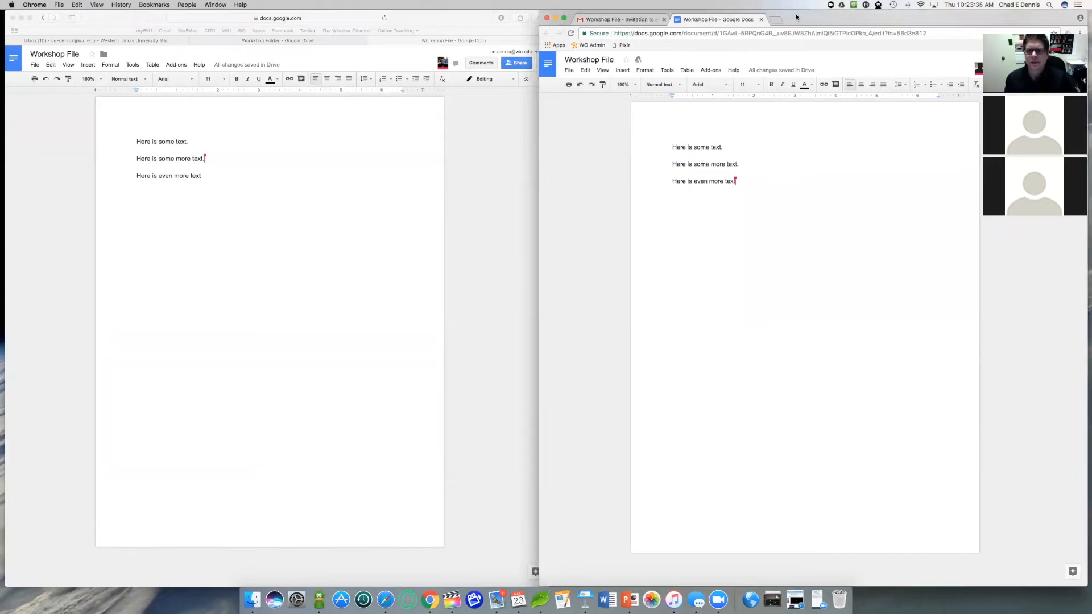
left_click(763, 20)
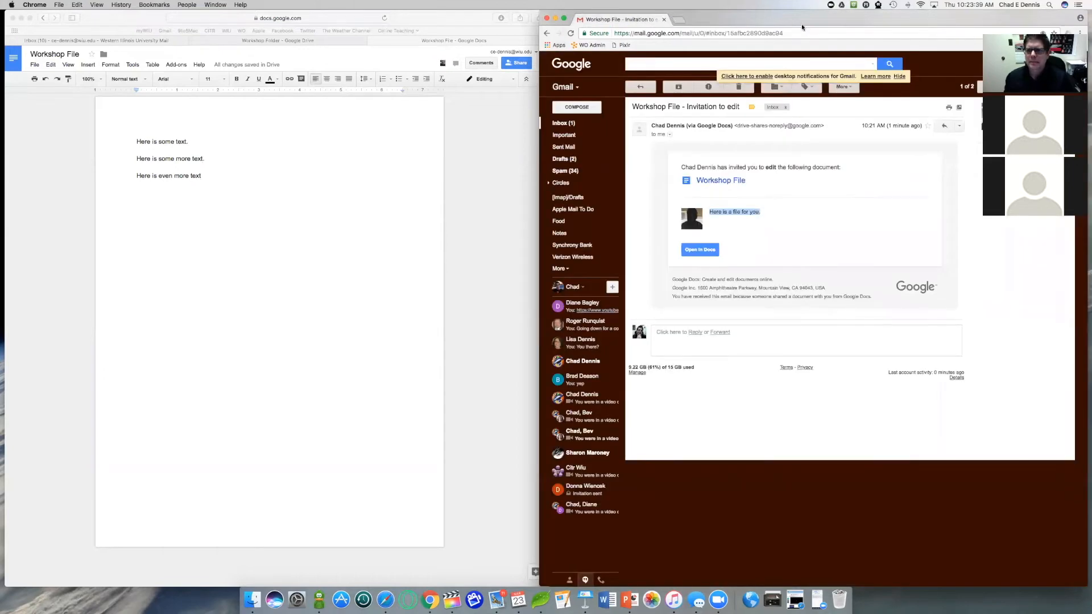
left_click_drag(802, 22, 805, 22)
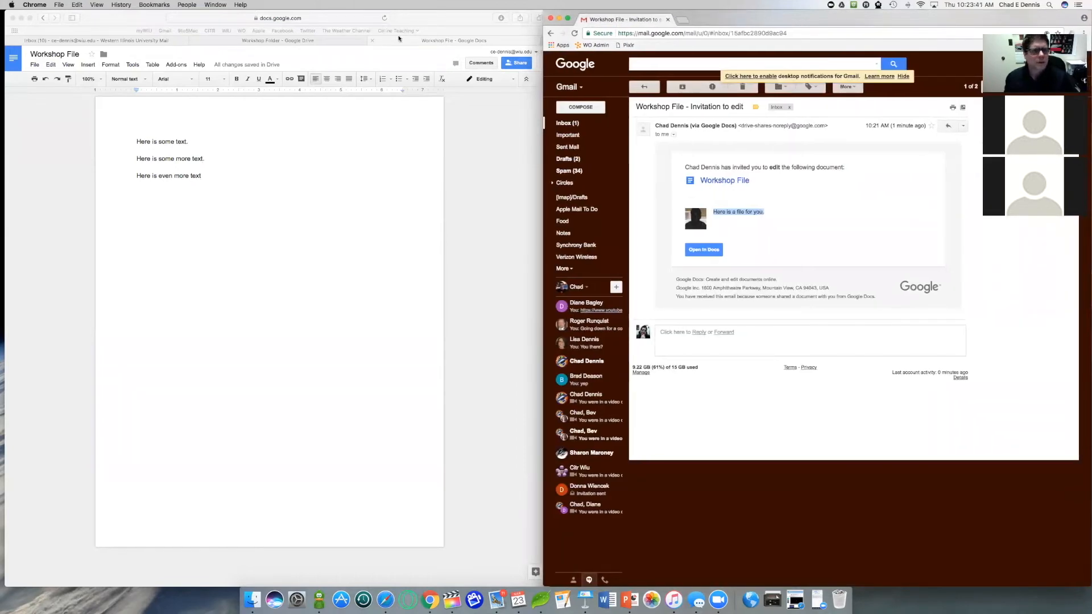
left_click(439, 42)
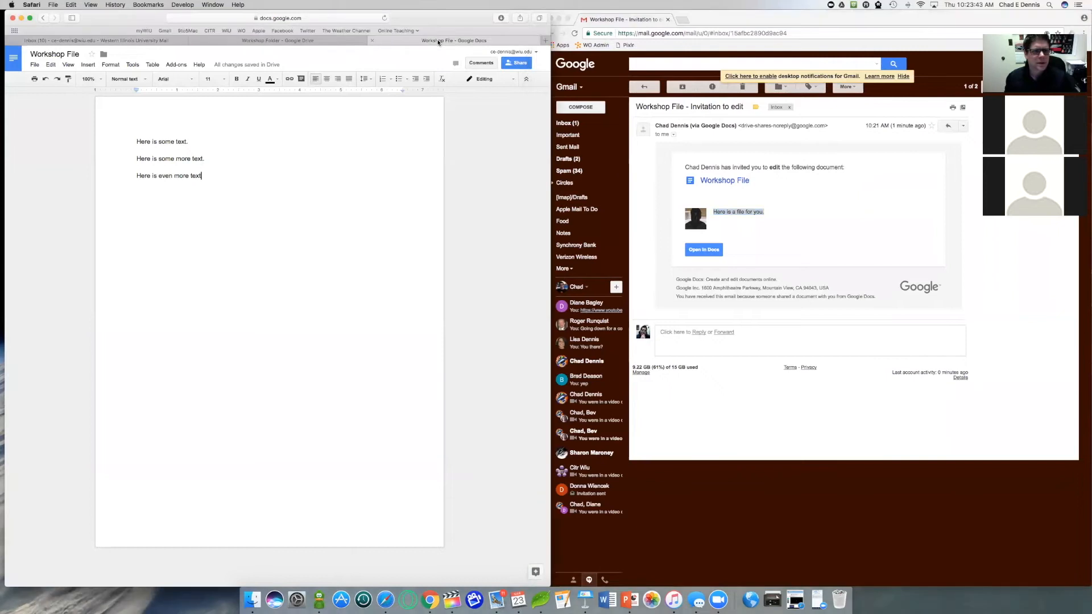
left_click_drag(140, 23, 135, 50)
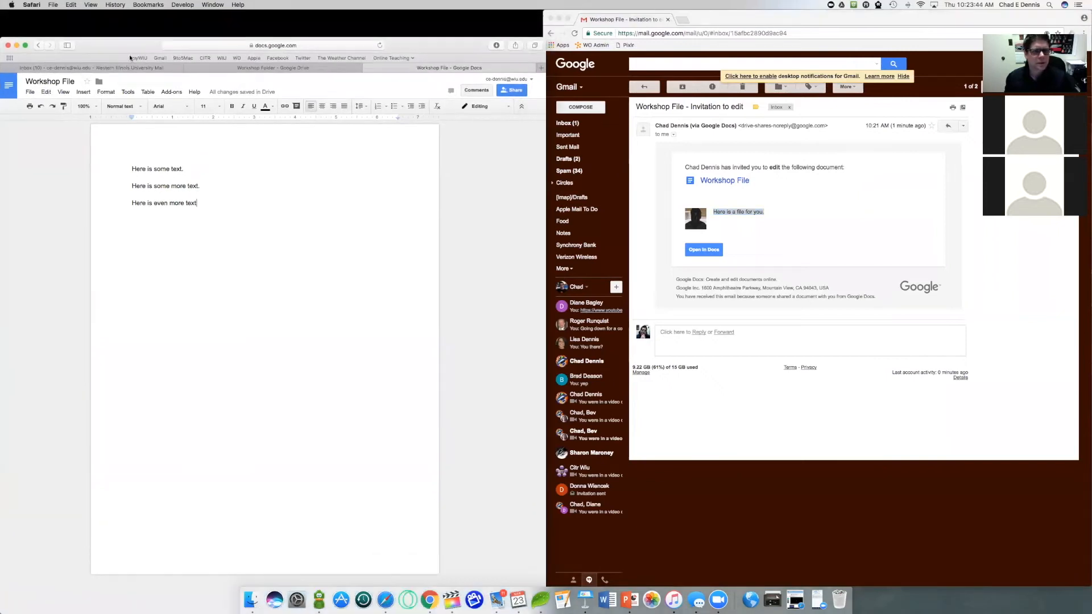
left_click(374, 68)
left_click_drag(146, 51, 138, 21)
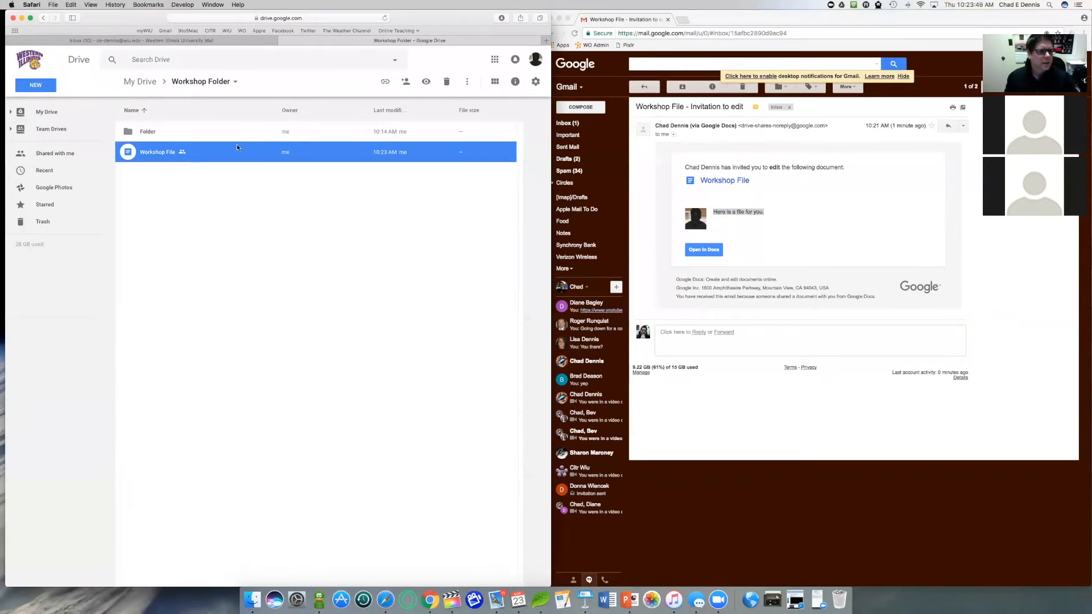
Open the Share with others dialog for Workshop File from its right-click menu
right_click(189, 155)
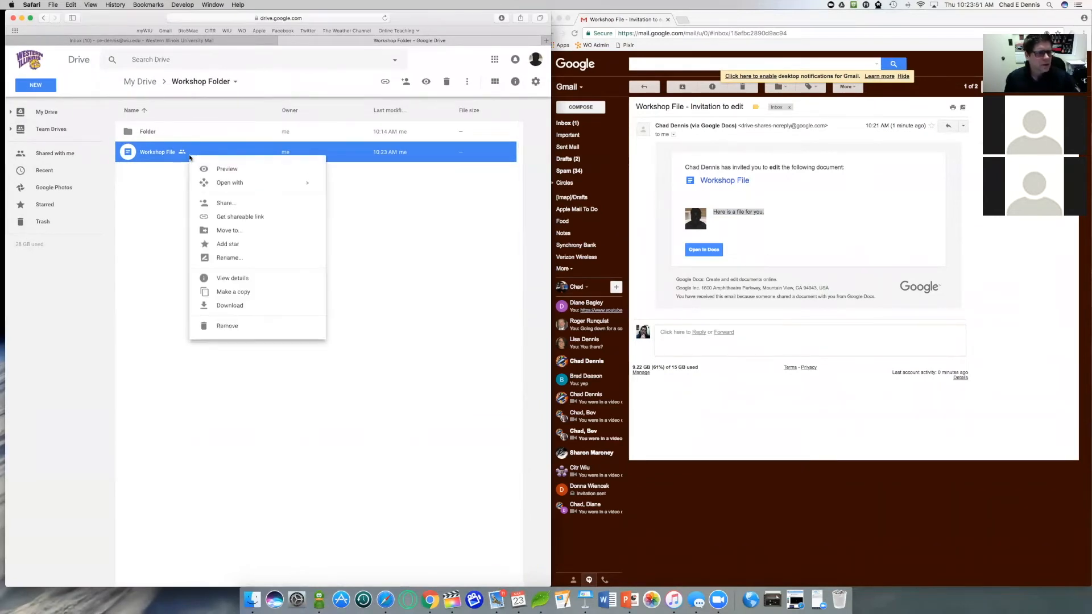
left_click(184, 169)
left_click_drag(141, 11, 350, 12)
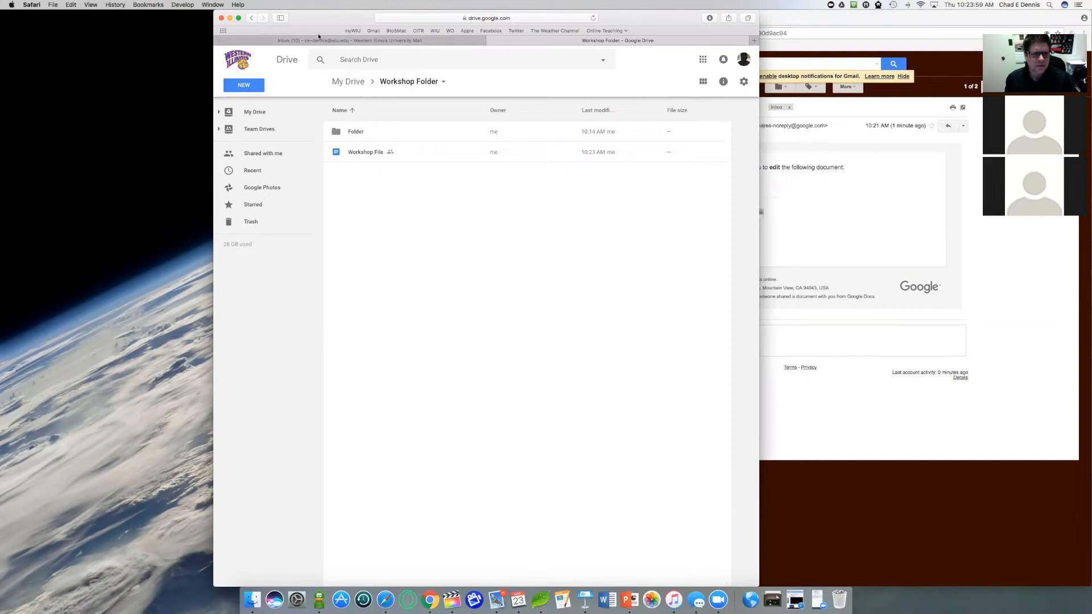
left_click_drag(313, 19, 300, 19)
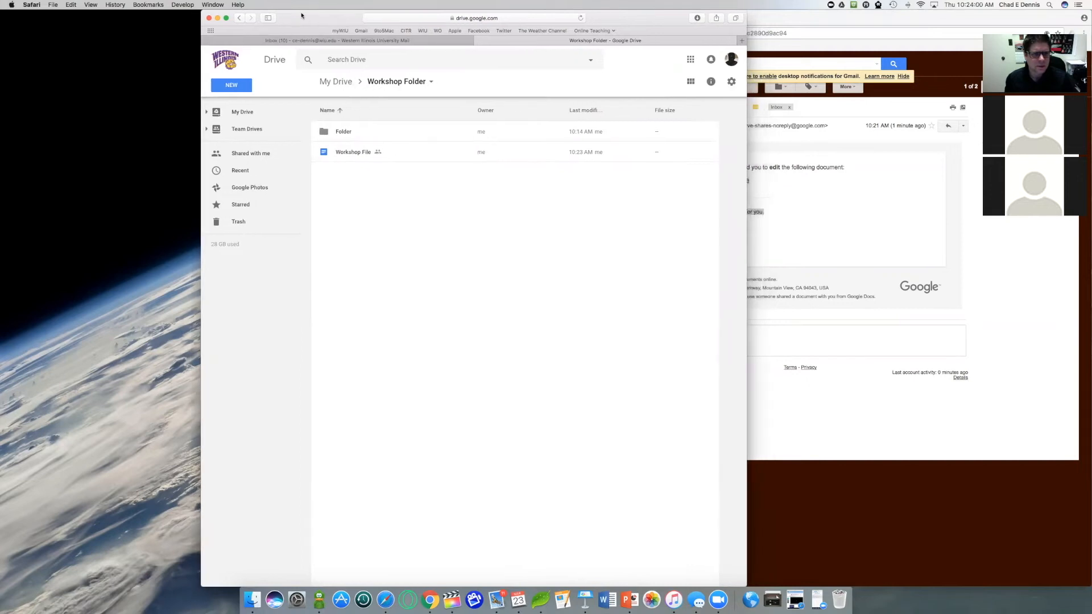
right_click(374, 151)
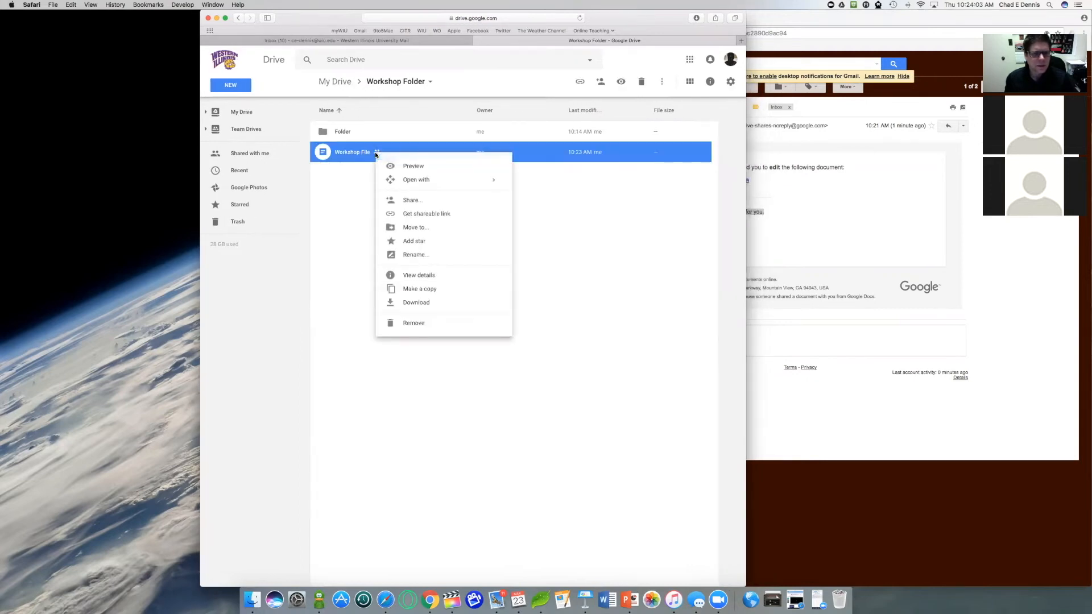
left_click(407, 205)
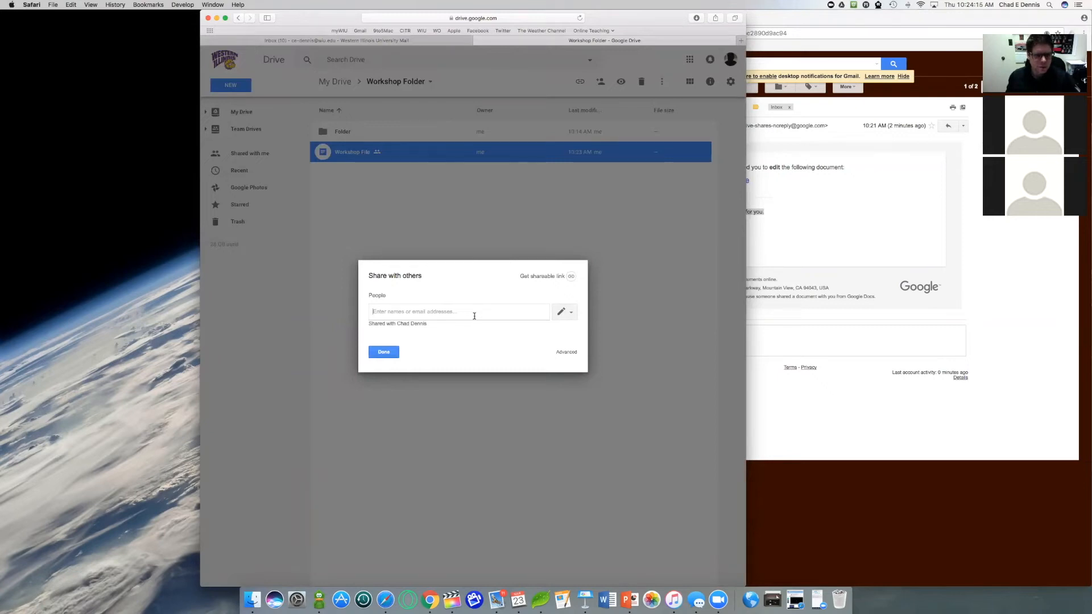
Open Workshop File's advanced Sharing settings, keeping the collaborator at Can edit
left_click(566, 353)
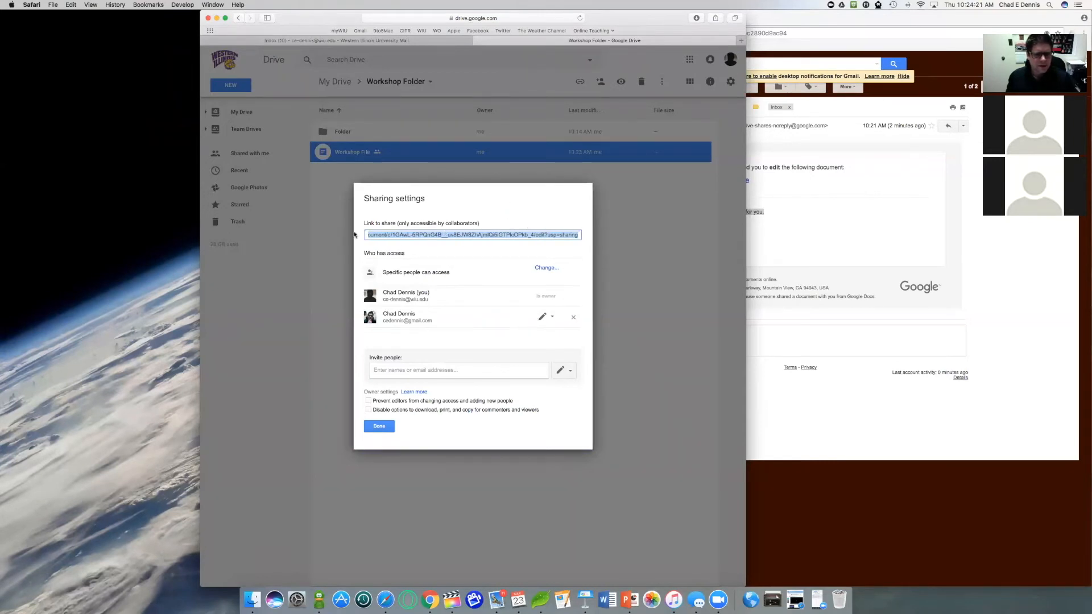
left_click(390, 237)
left_click(443, 207)
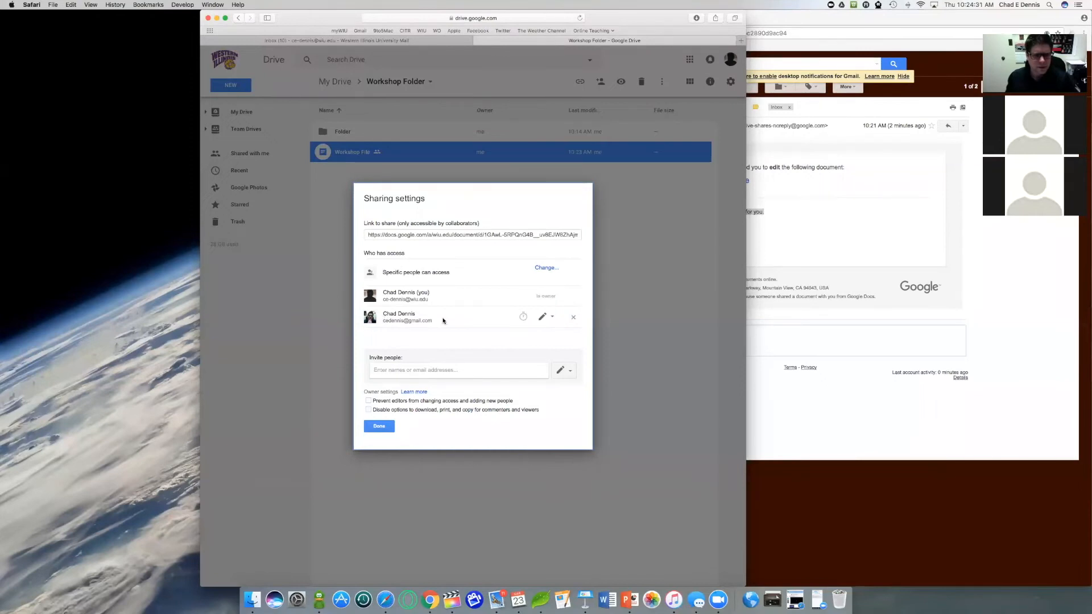
left_click(553, 319)
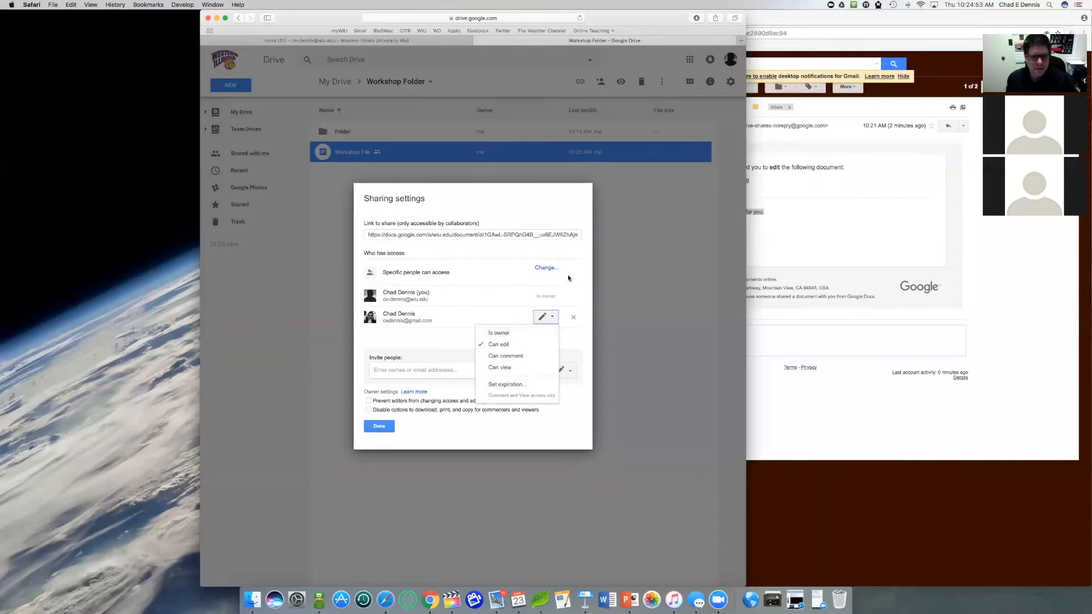
left_click(576, 342)
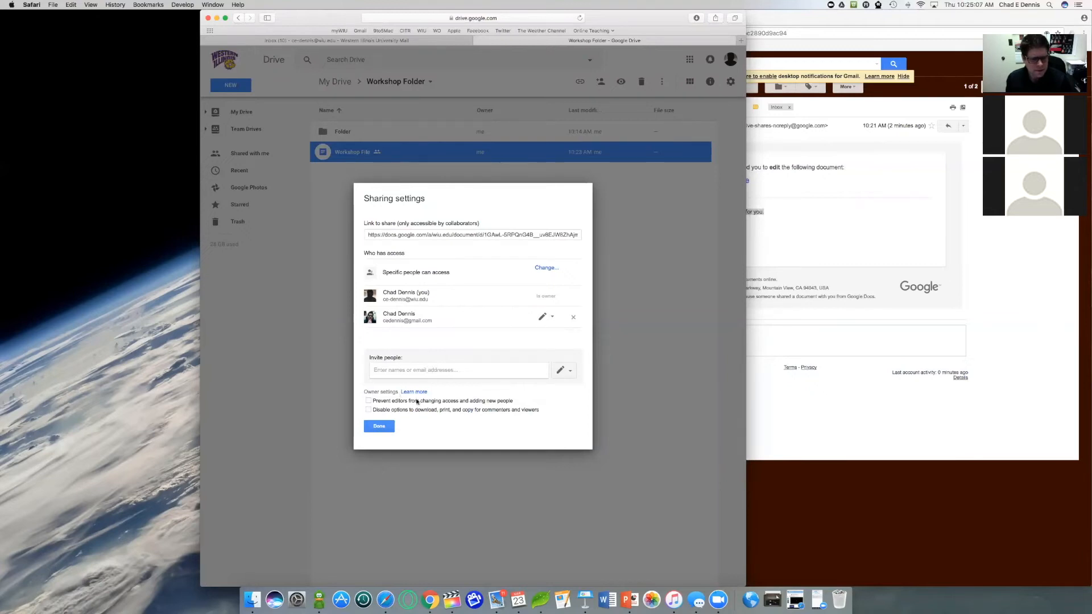
Remove the Gmail contact's access to Workshop File, save the changes and close Sharing settings
left_click(386, 370)
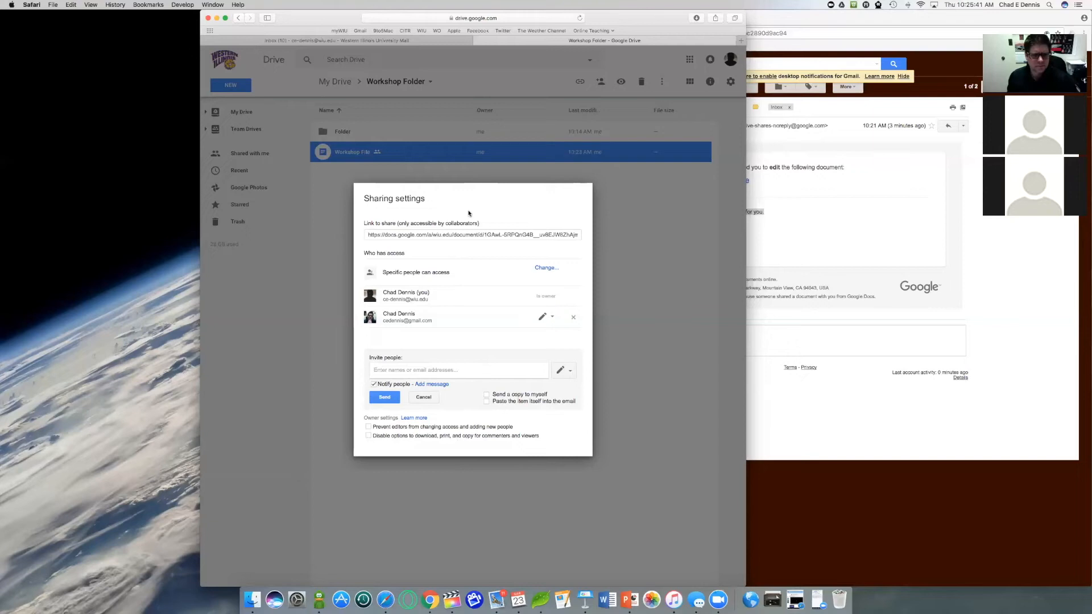
left_click(574, 319)
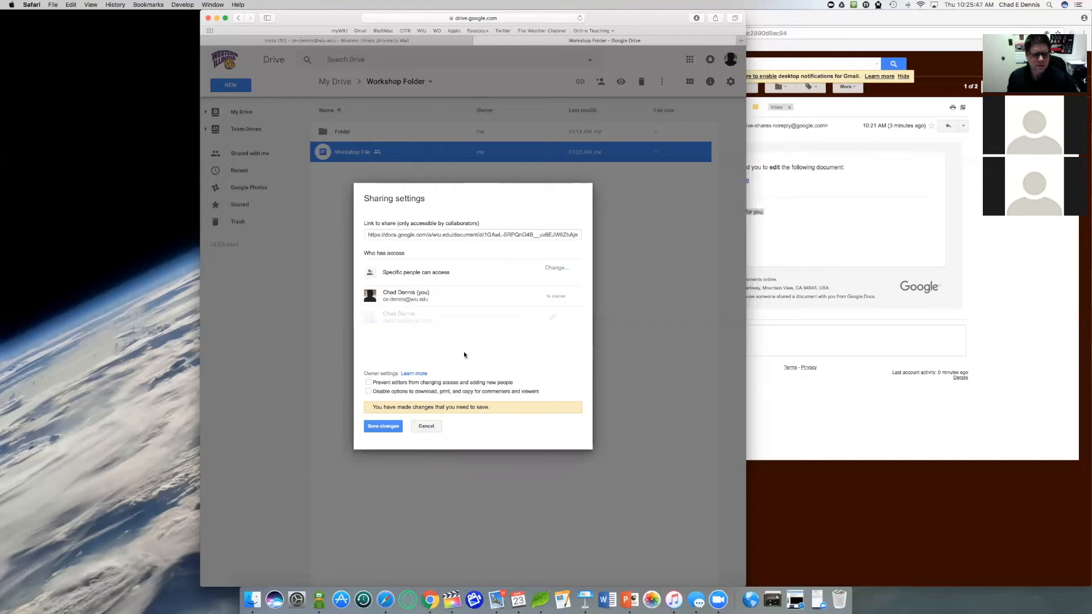
left_click(385, 426)
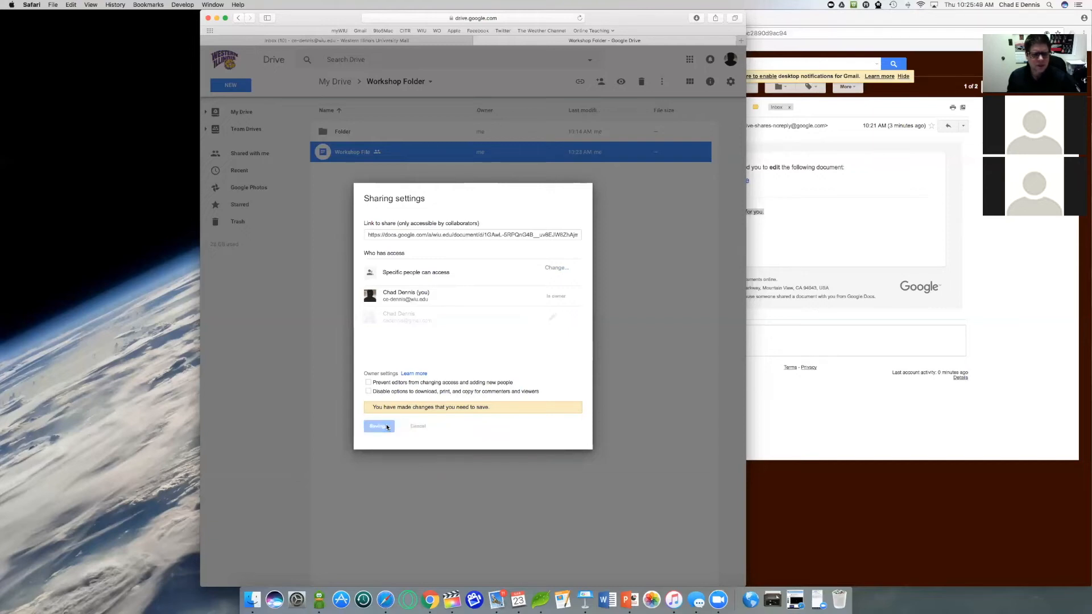
left_click(387, 428)
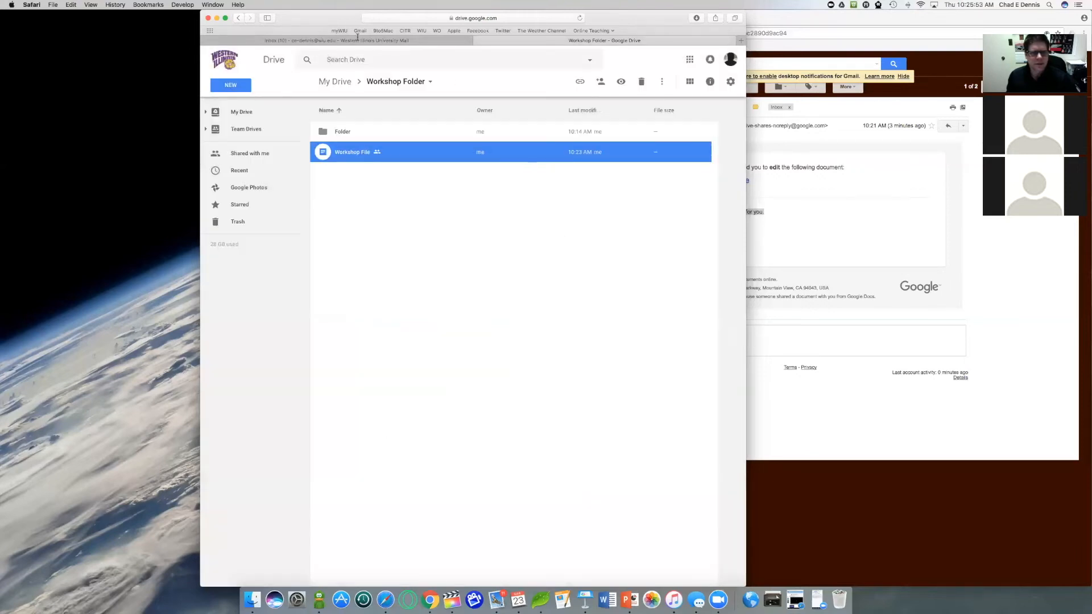
left_click_drag(357, 37, 140, 4)
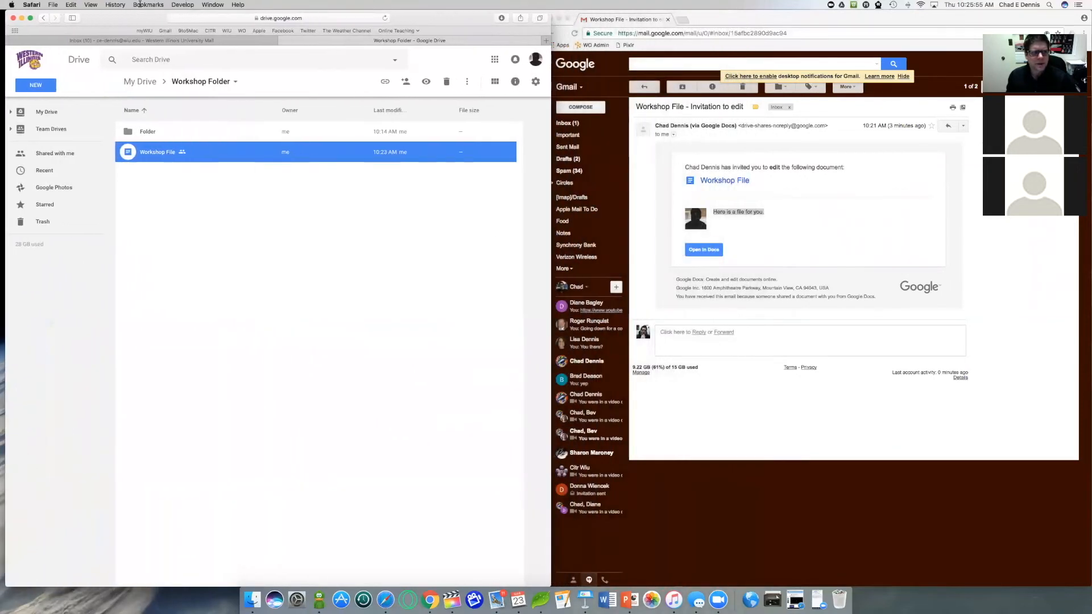
left_click_drag(775, 12, 527, 13)
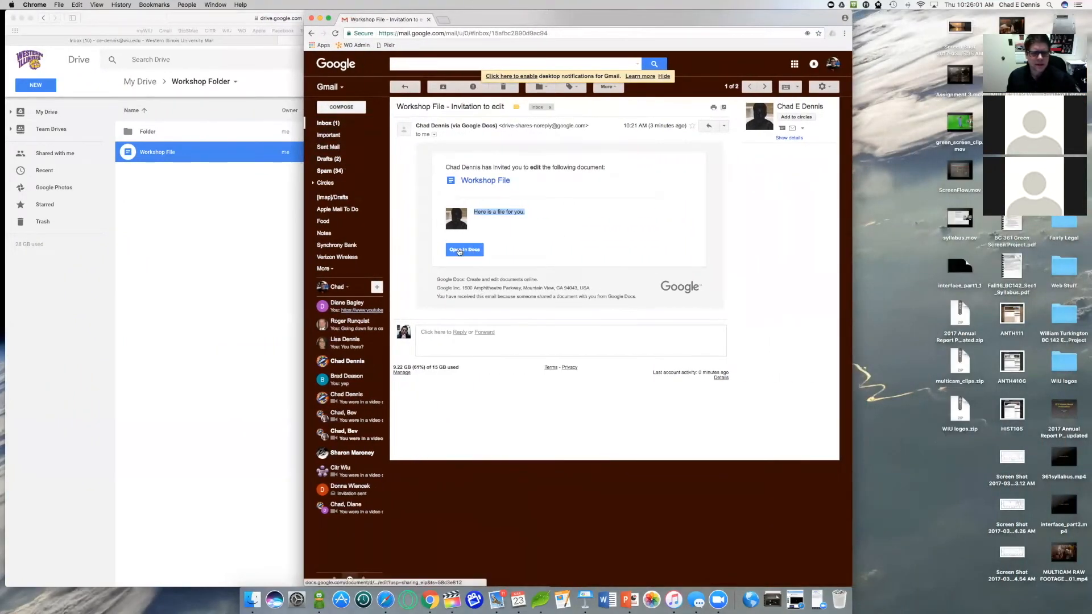
left_click(459, 250)
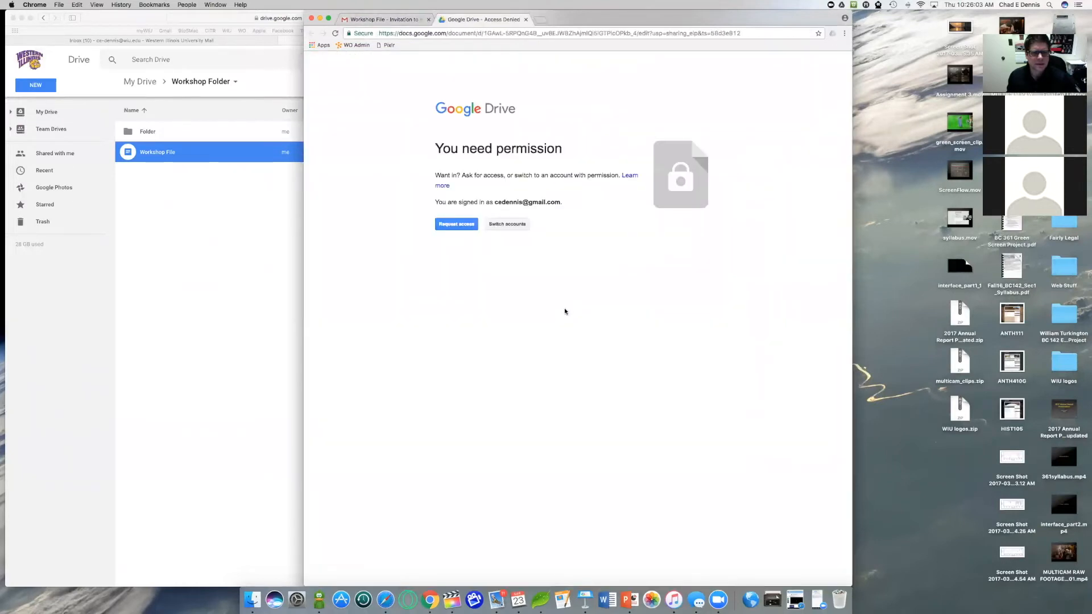
left_click_drag(432, 150, 564, 158)
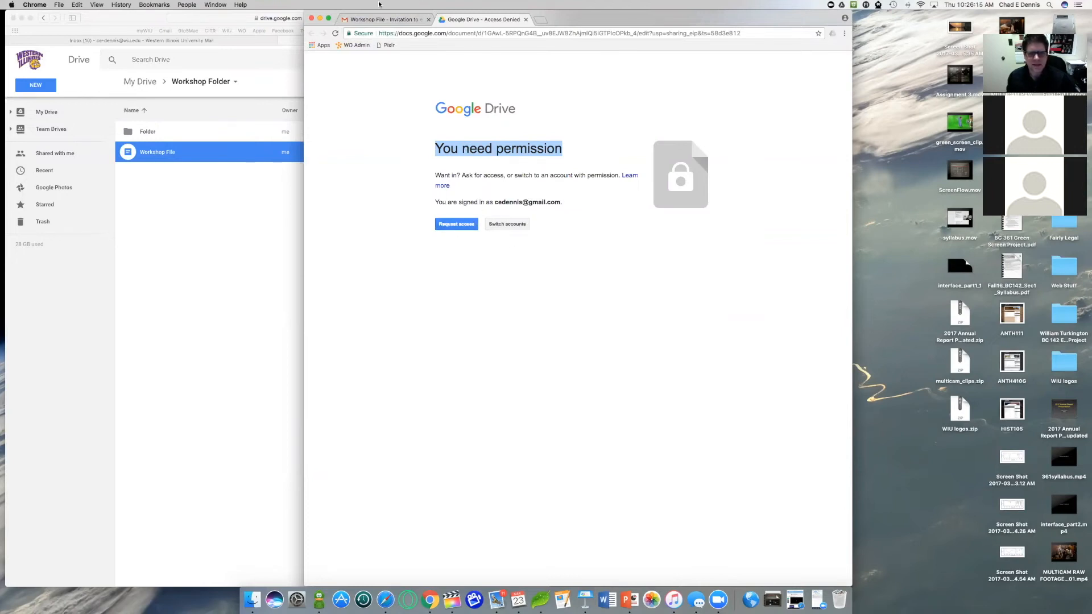
left_click_drag(387, 14, 393, 14)
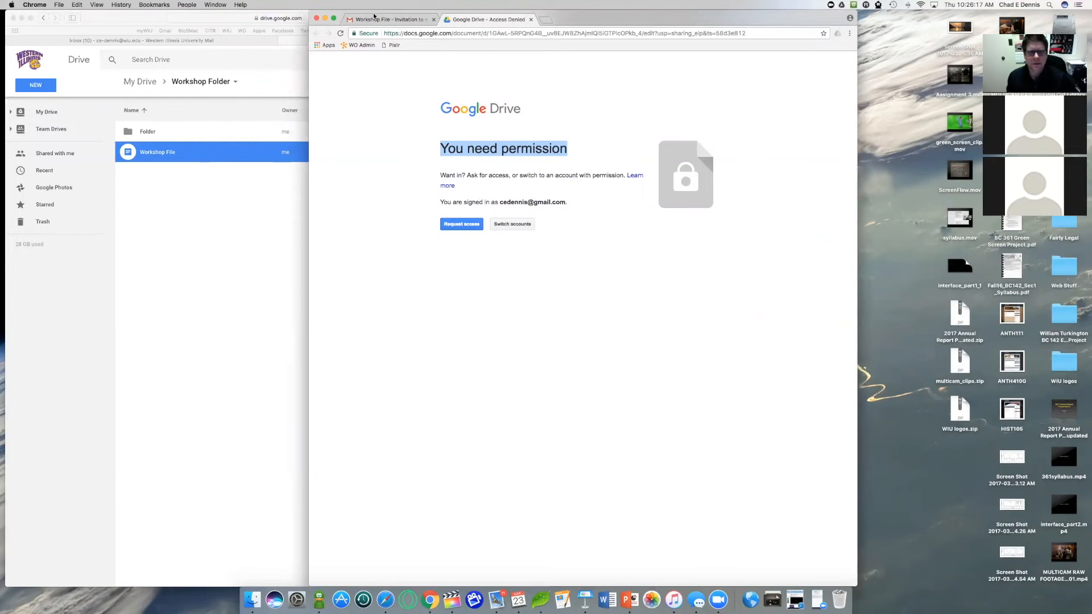
left_click_drag(764, 20, 956, 5)
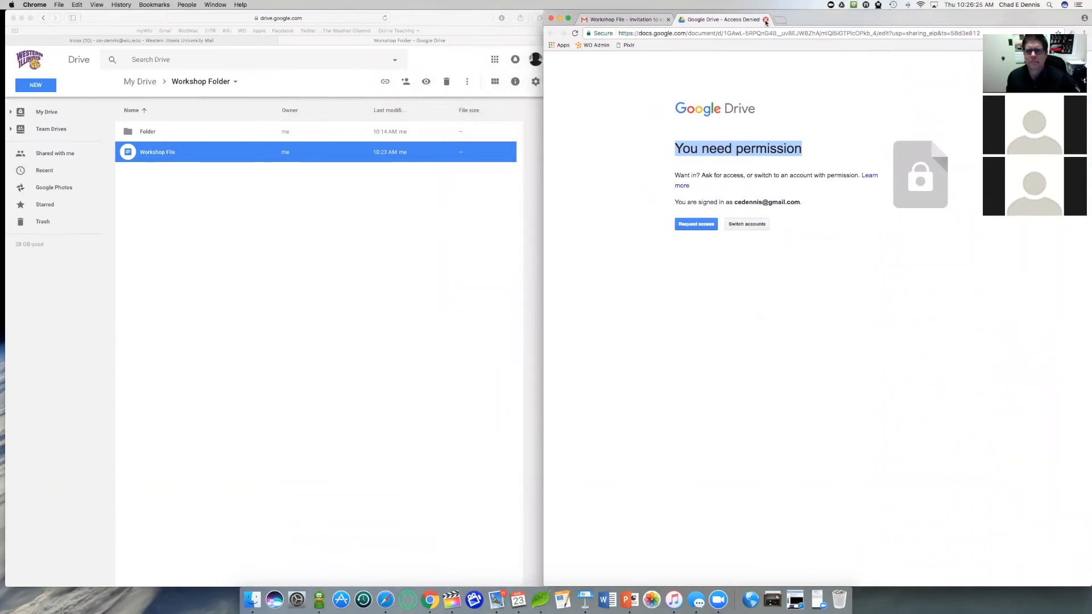
left_click(765, 19)
Download Workshop File from its Drive preview as WorkshopFile.docx and open it in Word
left_click(144, 18)
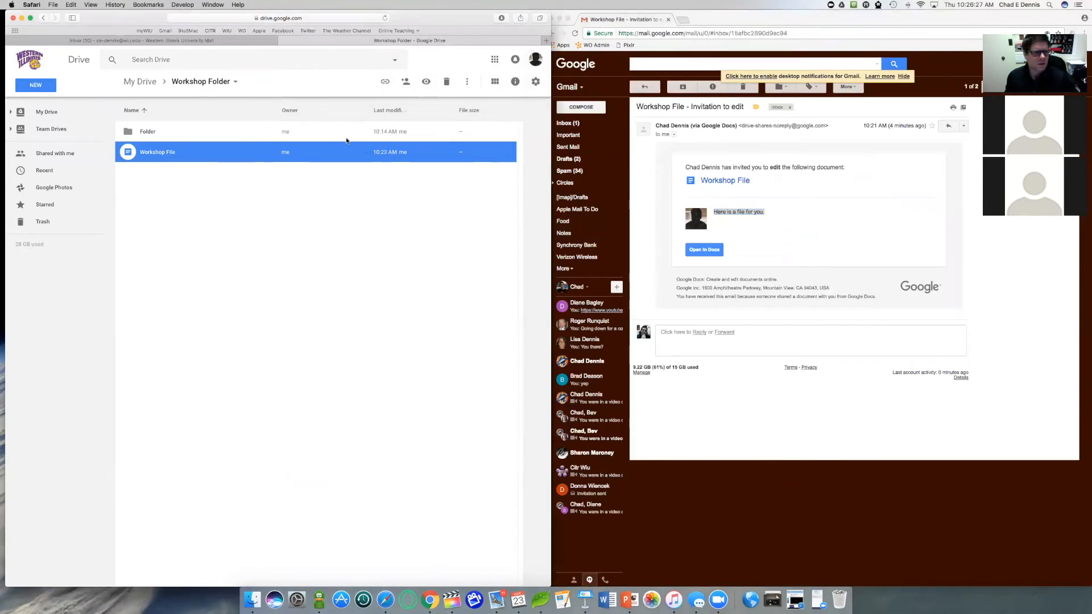
left_click_drag(143, 17, 415, 4)
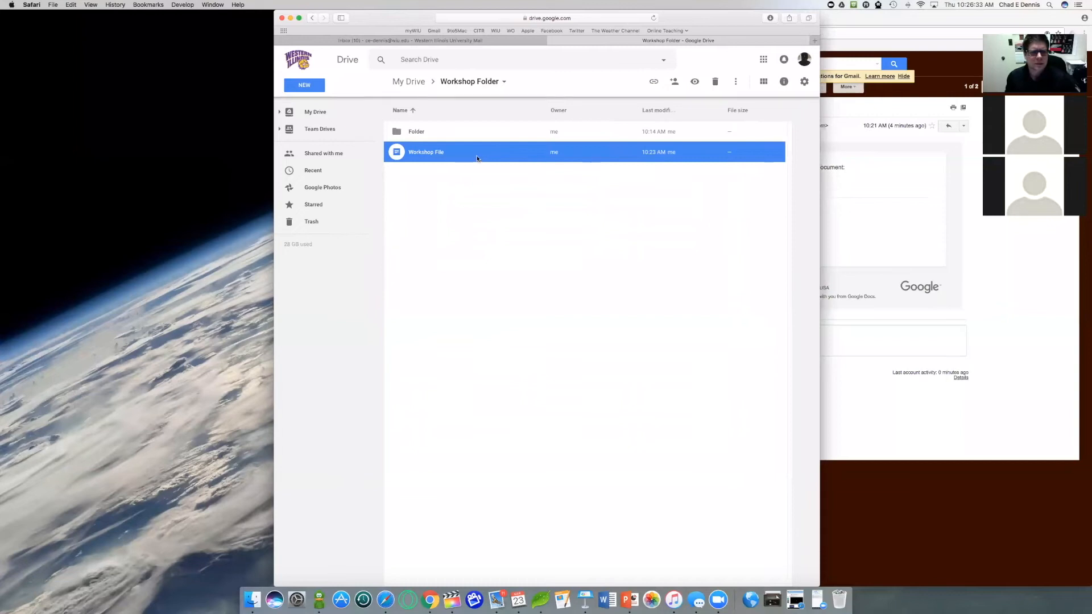
right_click(477, 157)
left_click(495, 170)
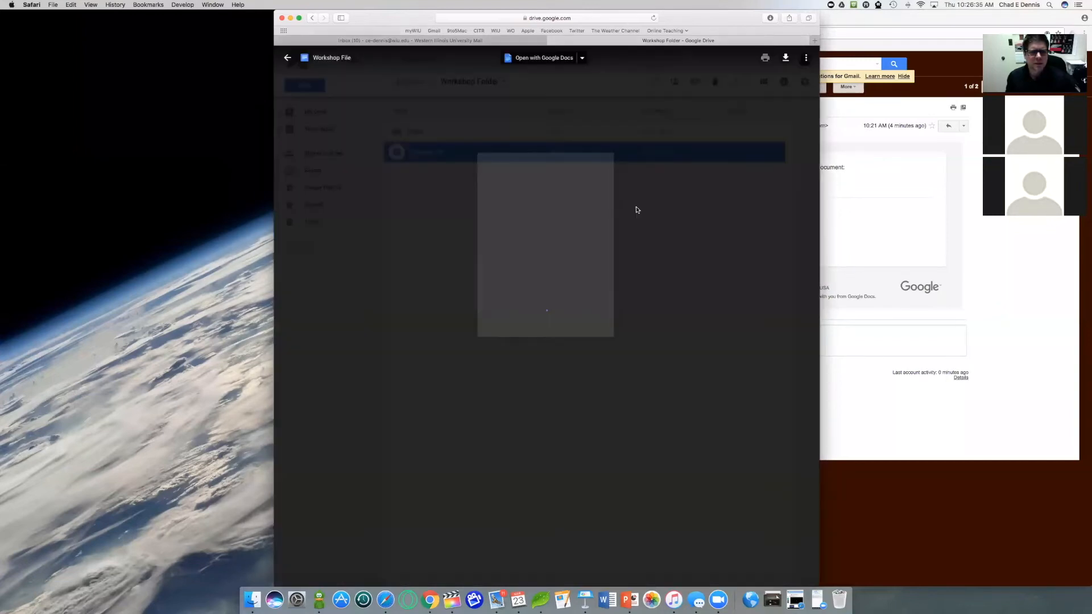
left_click(786, 60)
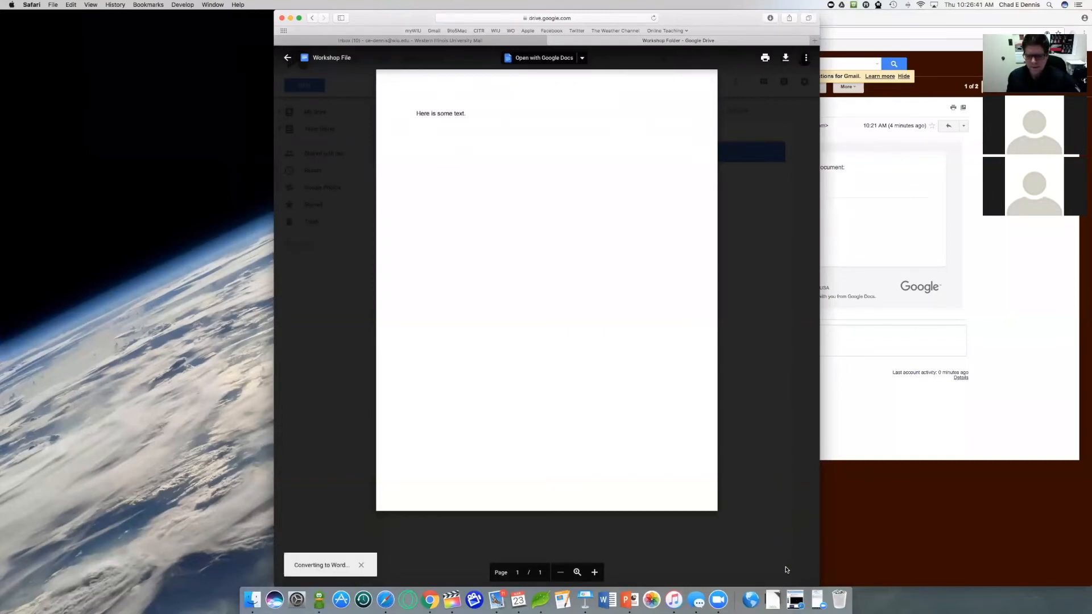
left_click(774, 607)
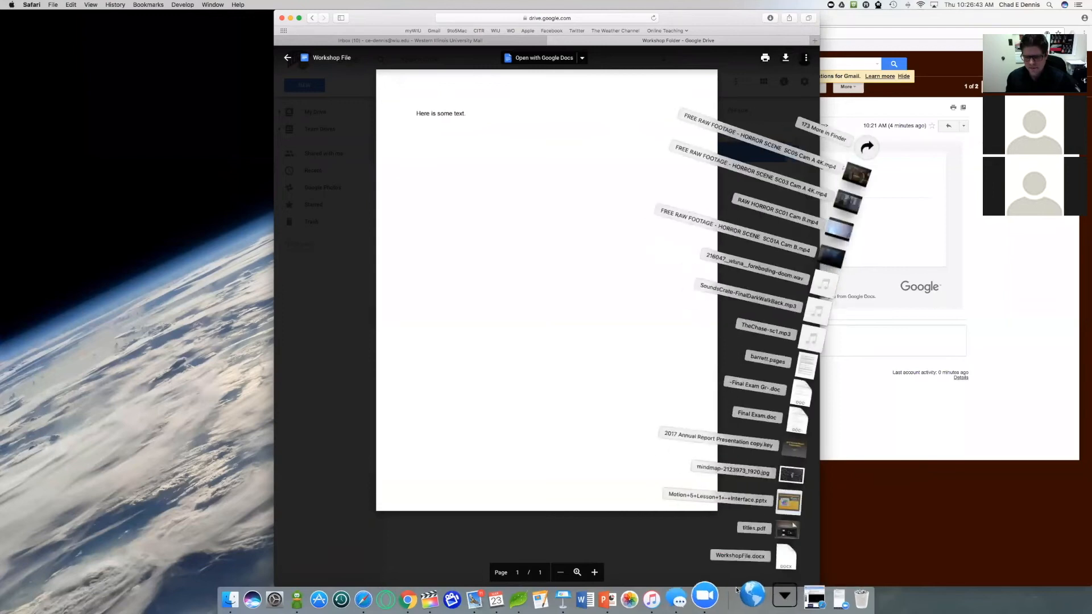
left_click(780, 564)
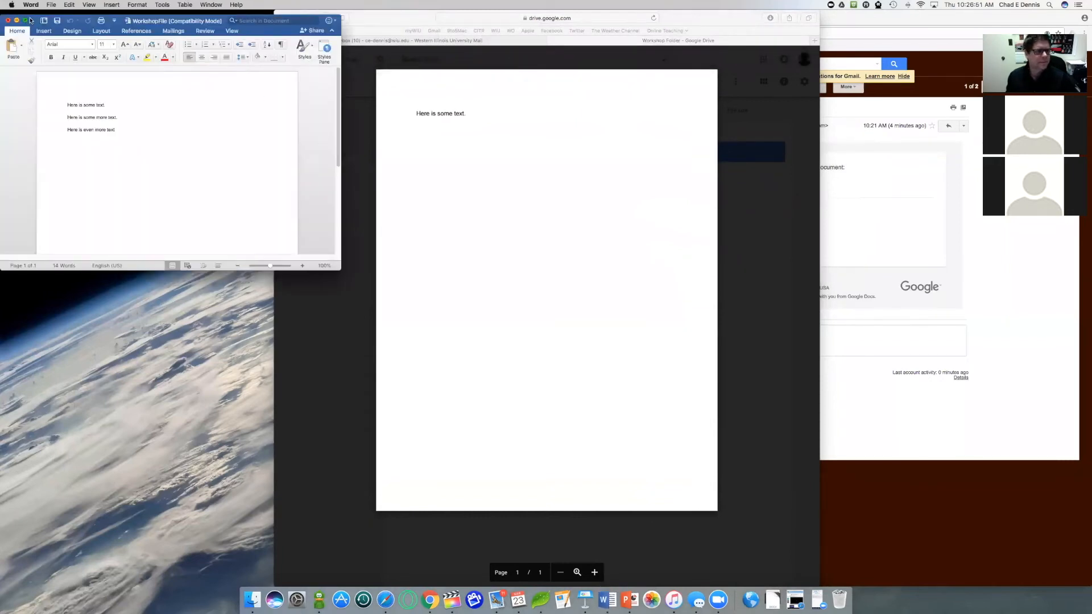
Save the Word document as WorkshopFileCopy.docx on the Desktop, then close it
left_click_drag(34, 21, 226, 57)
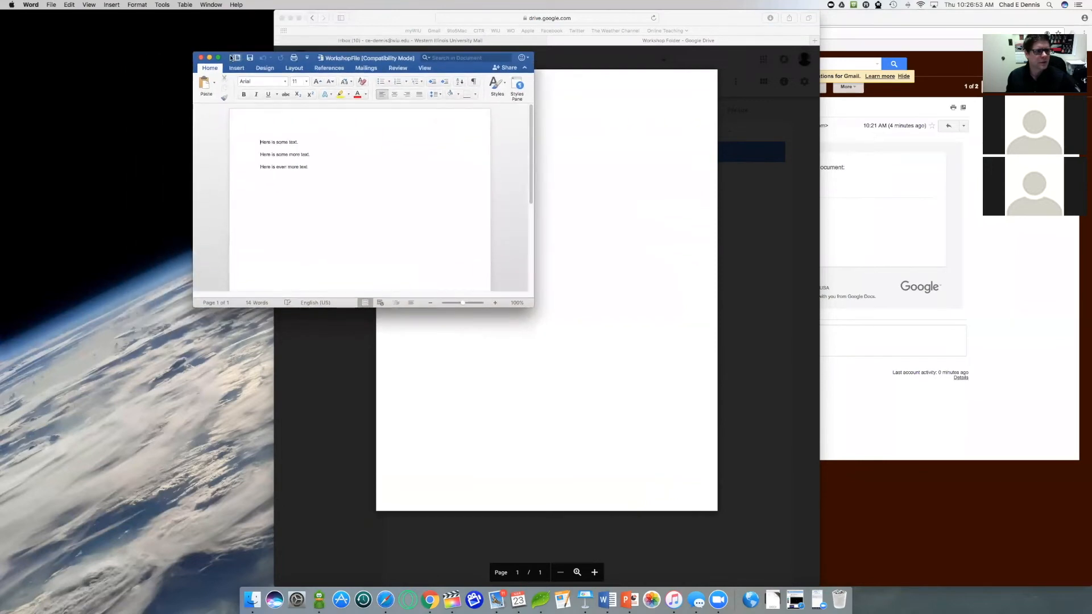
left_click(51, 4)
key("Down")
key("Down")
key("Down")
key("Down")
key("Down")
key("Down")
key("Down")
key("Return")
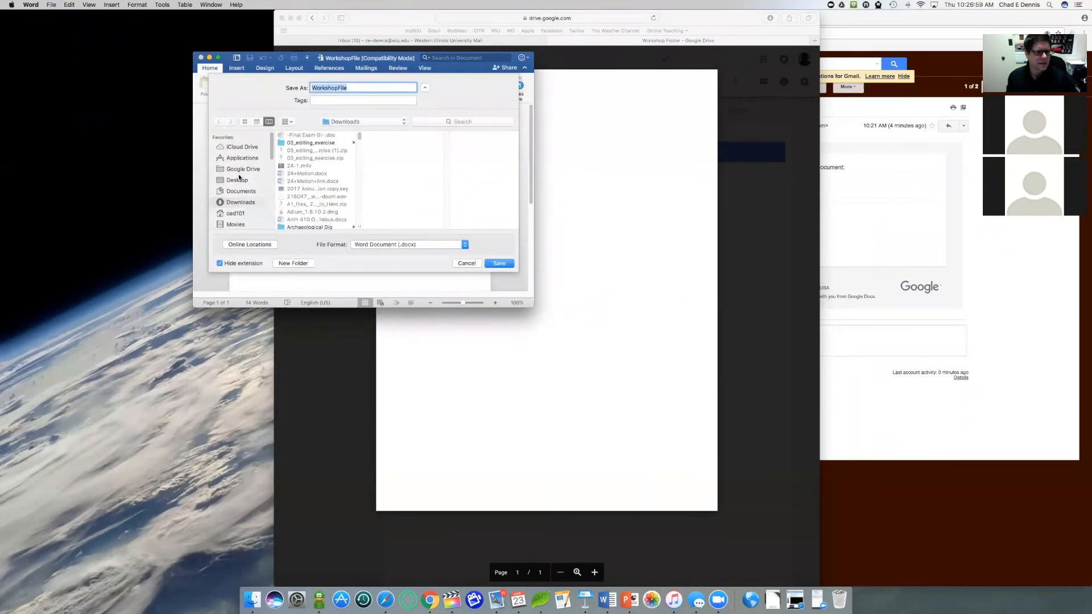
key("Right")
type("Copy")
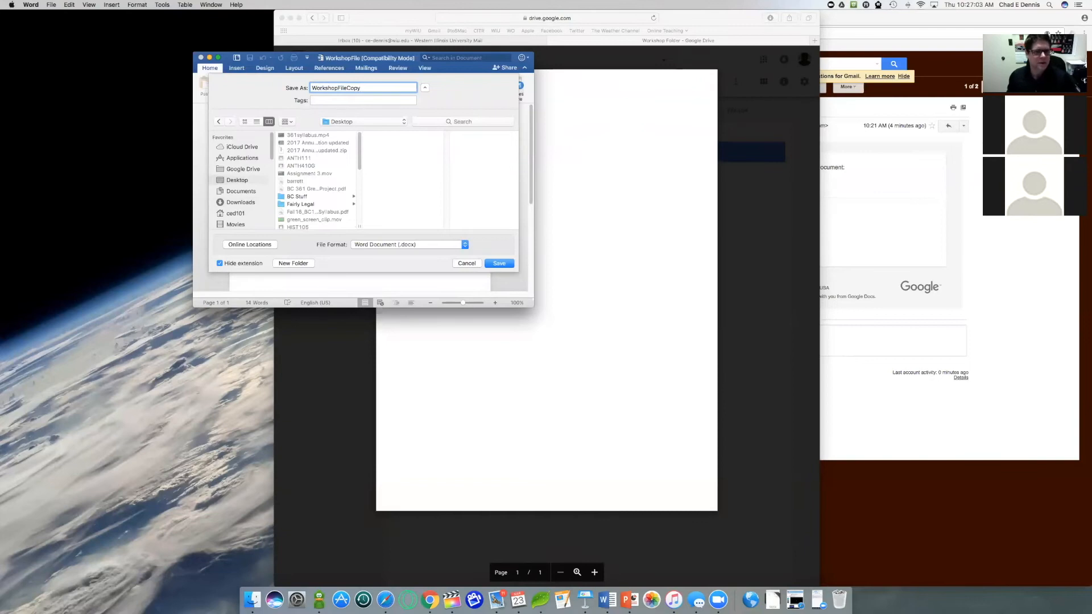
left_click(498, 265)
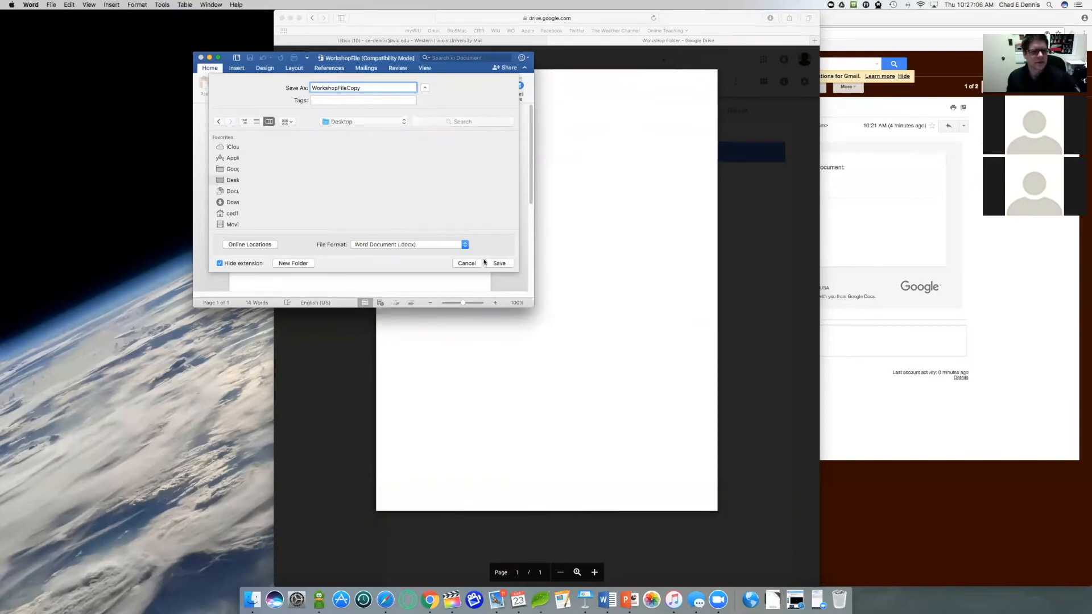
left_click(202, 57)
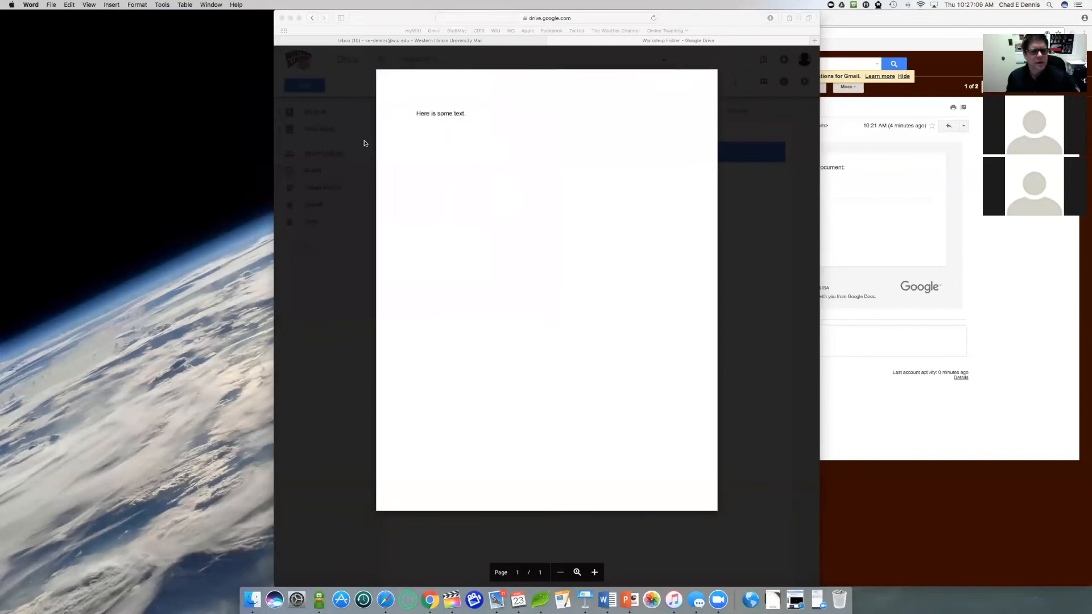
Close the Workshop File preview and move the Drive window left beside Gmail
left_click(735, 199)
left_click(752, 223)
left_click_drag(373, 23, 107, 4)
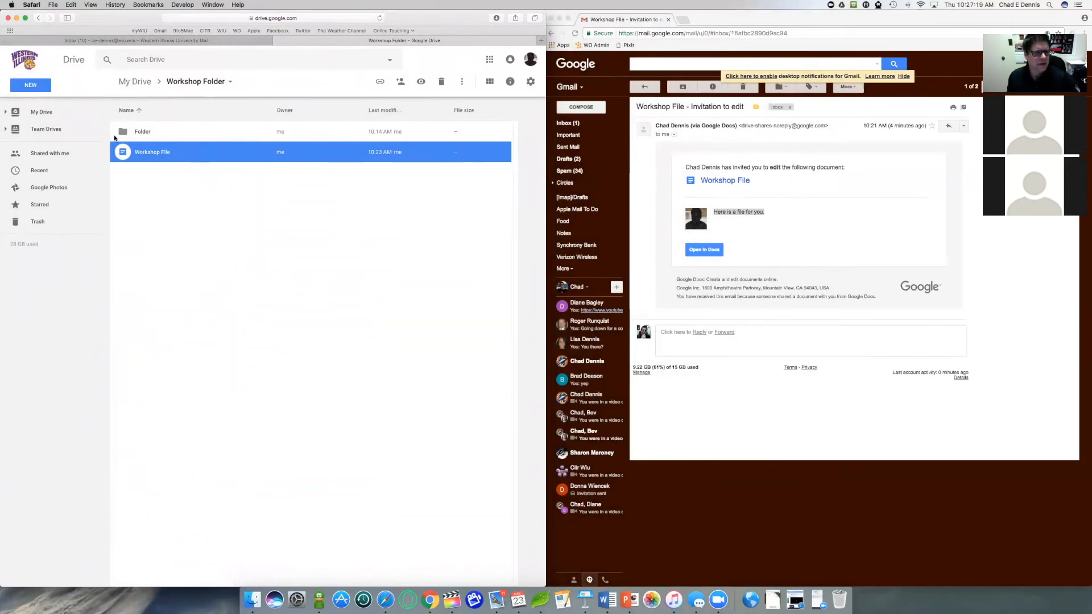
left_click(35, 88)
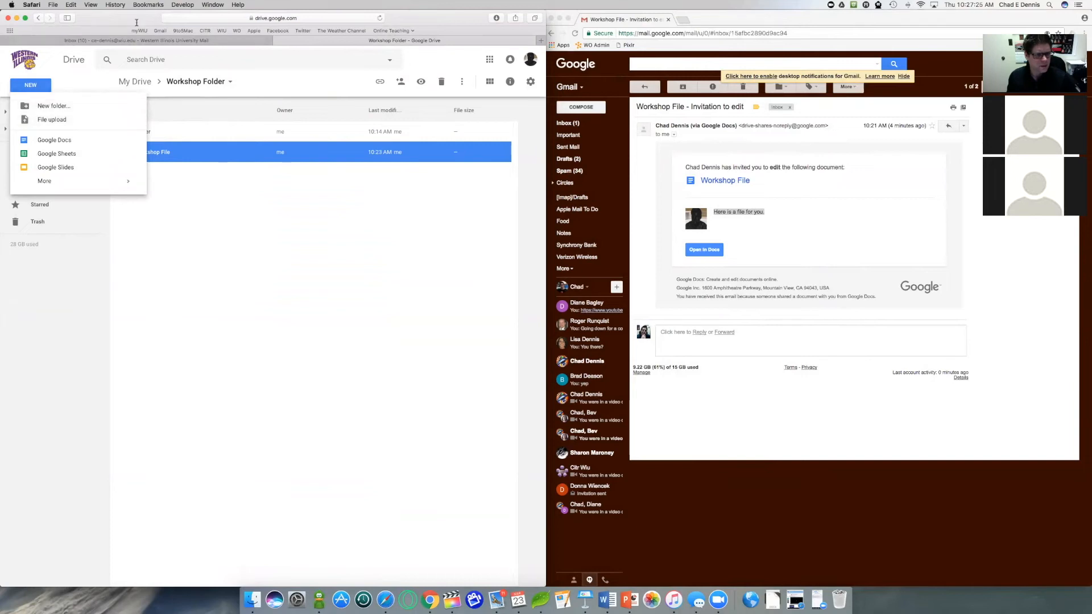
left_click(279, 413)
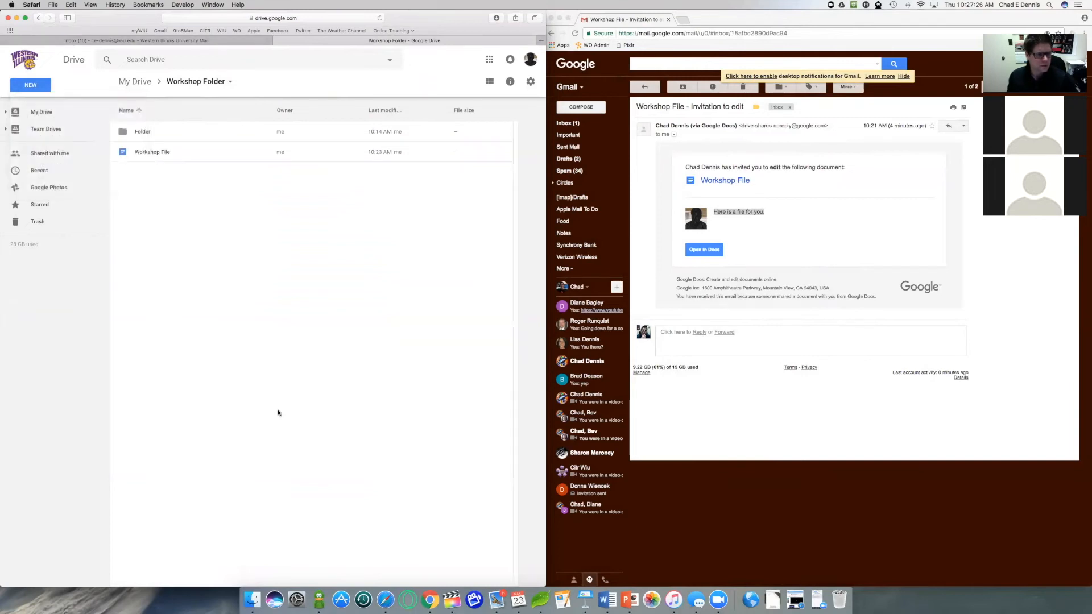
left_click(253, 598)
Find WorkshopFileCopy in the Finder Desktop window and drag it onto the Drive Workshop Folder
left_click_drag(484, 203, 627, 101)
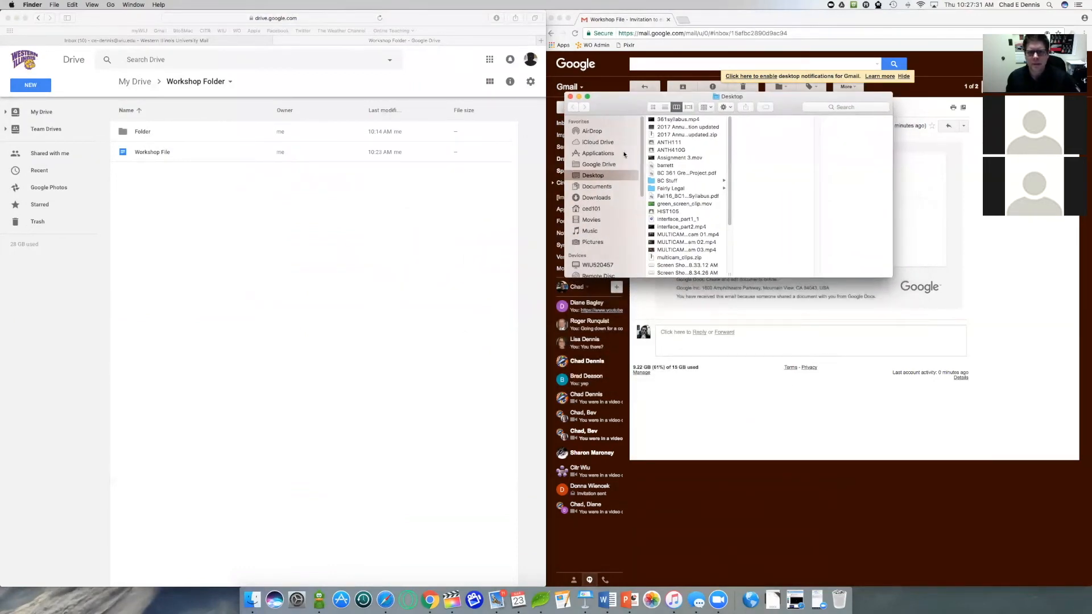
scroll(682, 189, "down", 4)
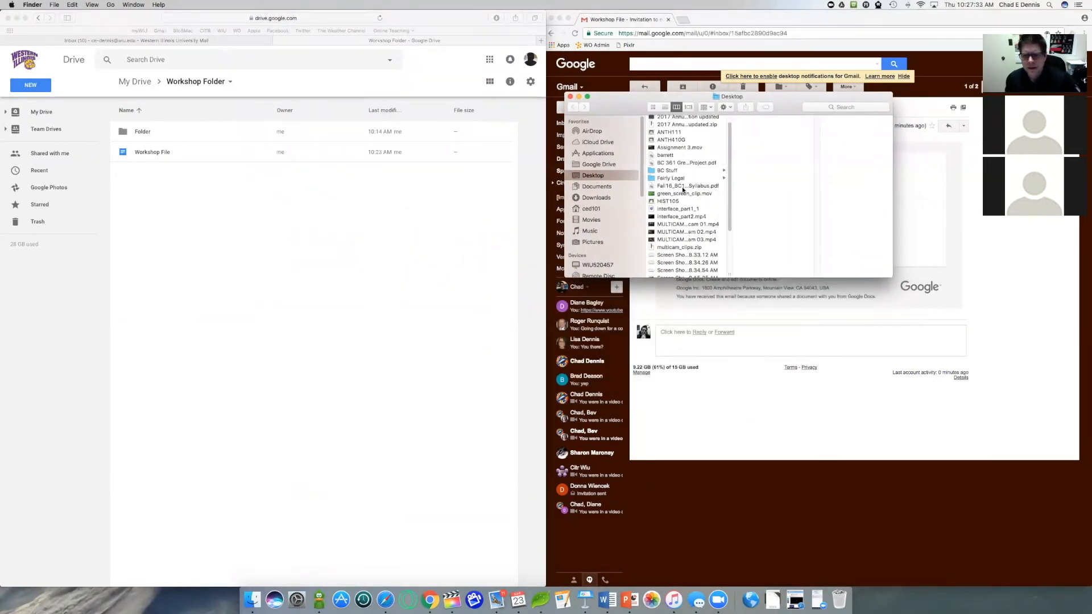
scroll(683, 190, "down", 3)
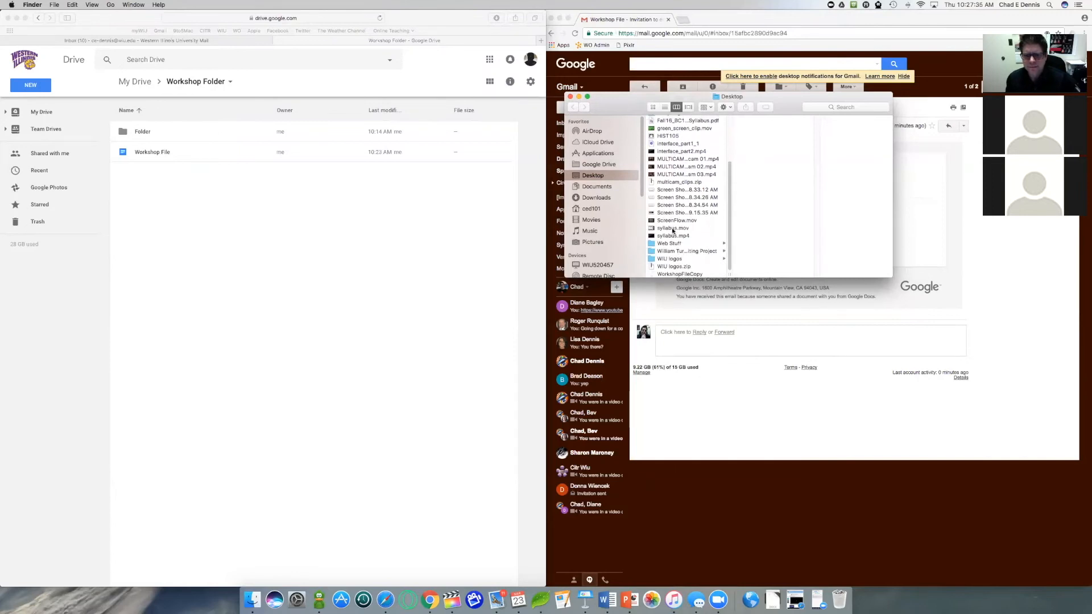
scroll(672, 194, "up", 1)
scroll(672, 194, "down", 2)
left_click(673, 274)
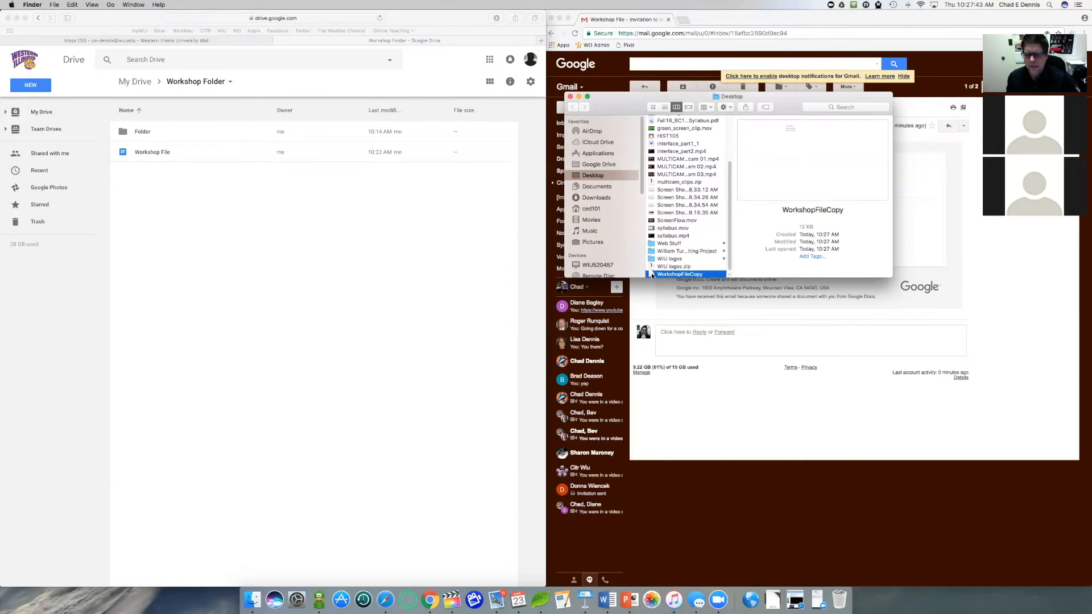
left_click_drag(652, 275, 294, 237)
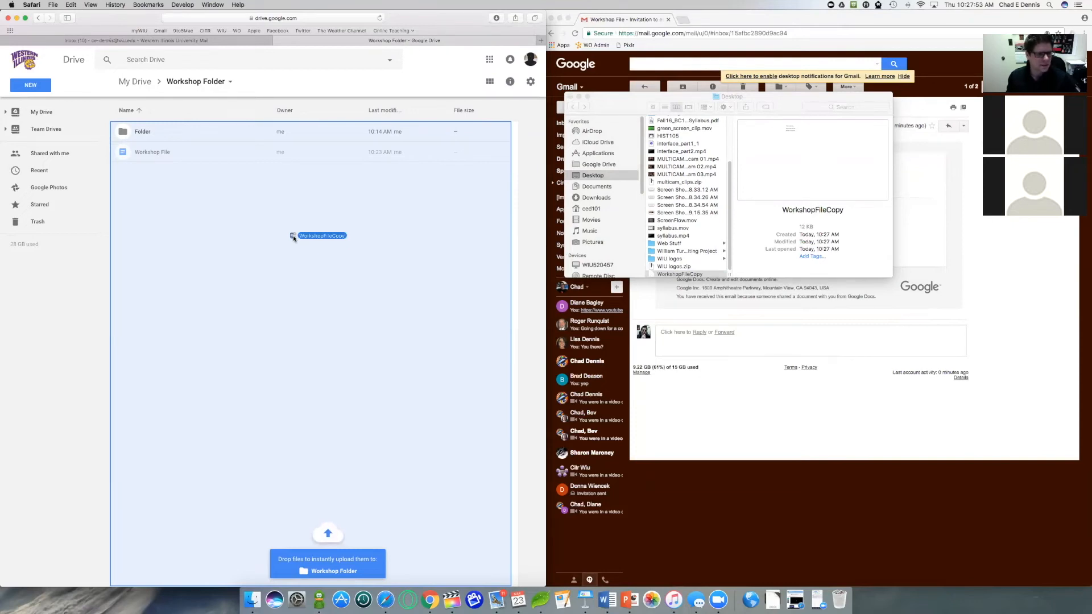
Drop WorkshopFileCopy into Workshop Folder, uploading it as an 11 KB .docx
left_click_drag(294, 237, 293, 236)
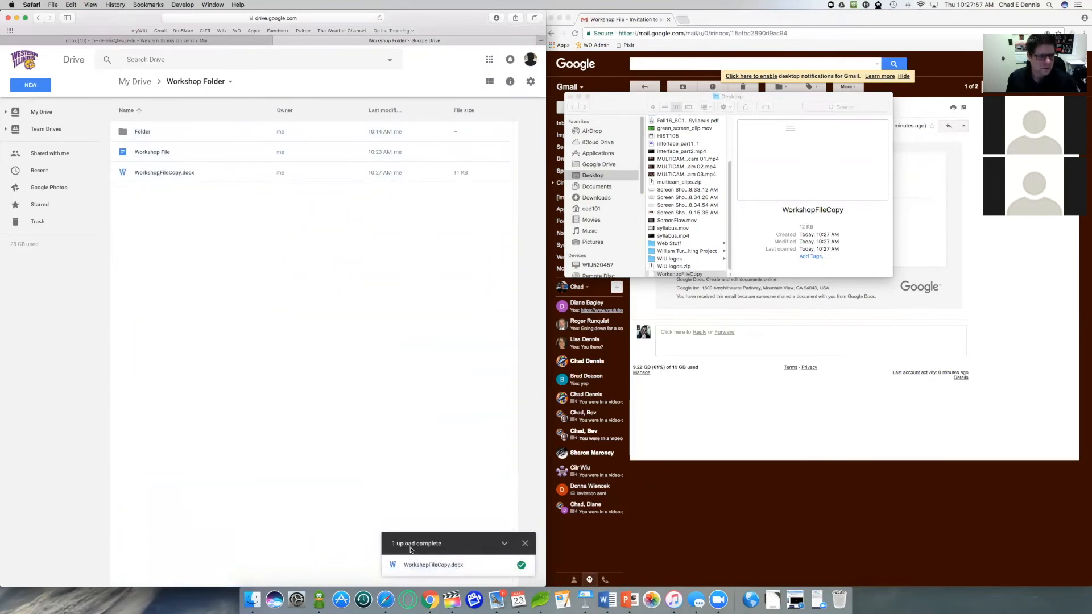
left_click_drag(128, 21, 413, 4)
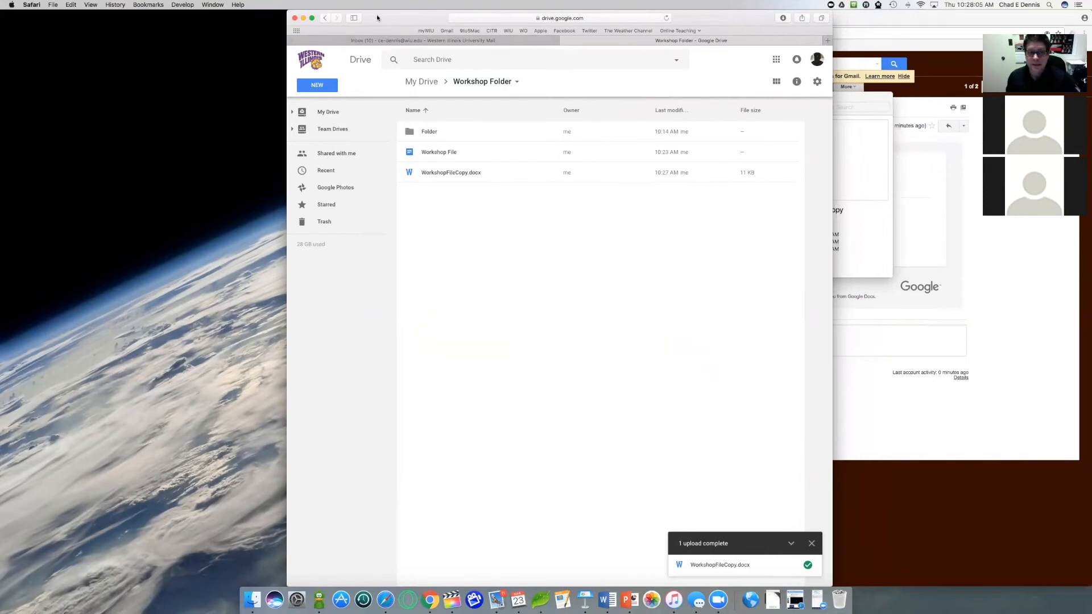
left_click_drag(377, 17, 366, 18)
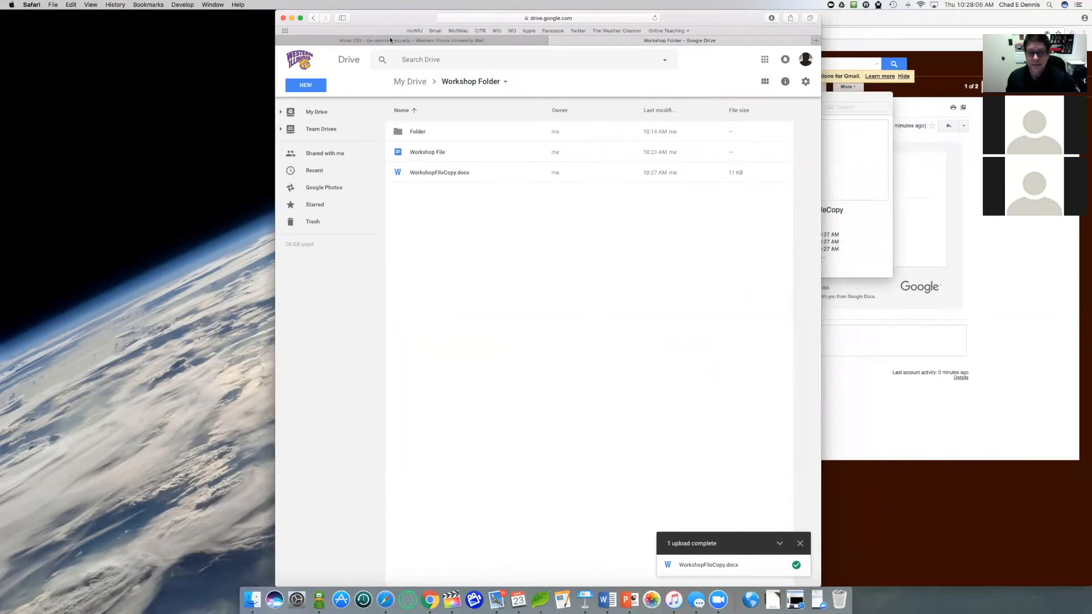
Open WorkshopFileCopy.docx with Google Docs and switch to the new document
right_click(479, 175)
mouse_move(514, 205)
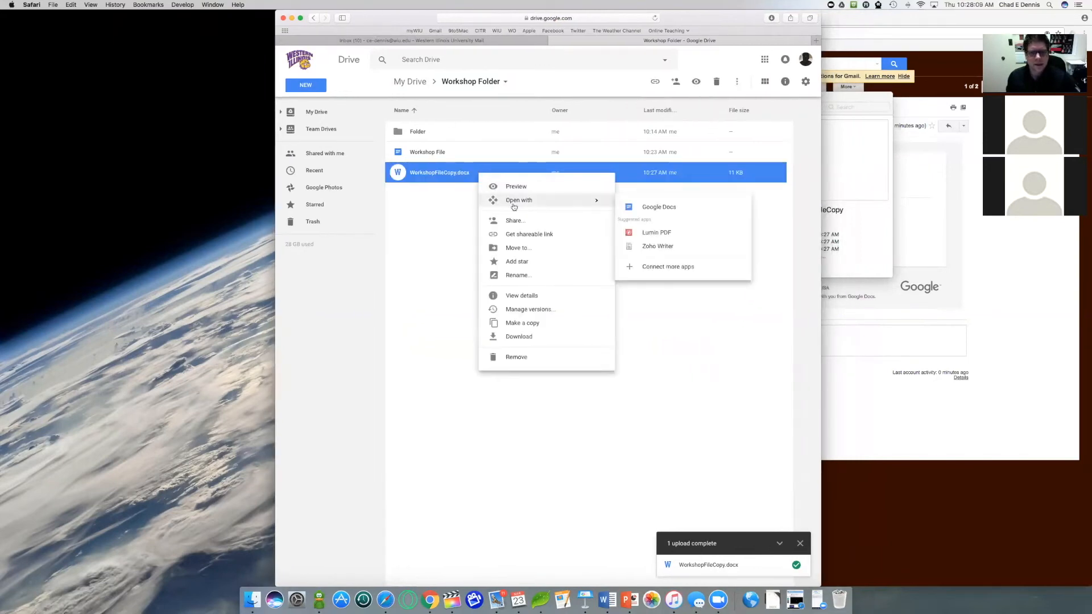
left_click(647, 209)
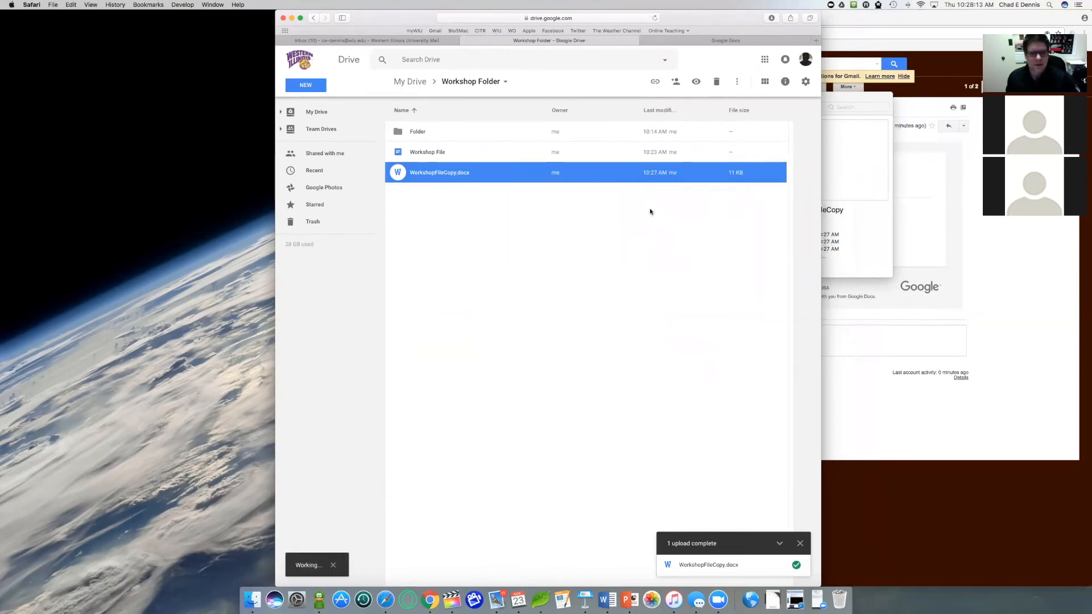
left_click(719, 41)
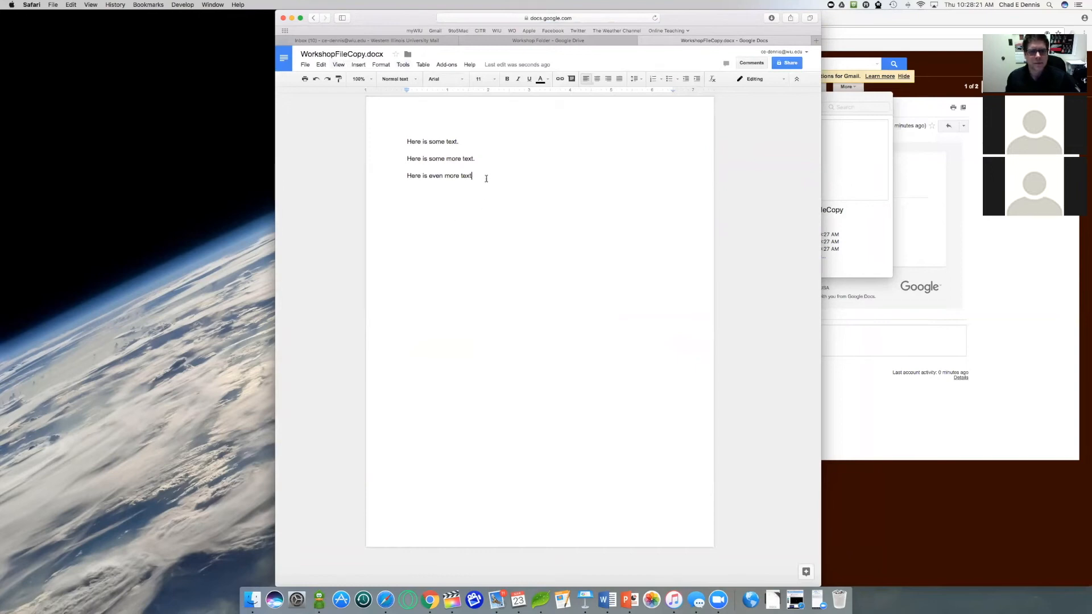
Go back to the Workshop Folder in Drive and clear the file selection
left_click(615, 41)
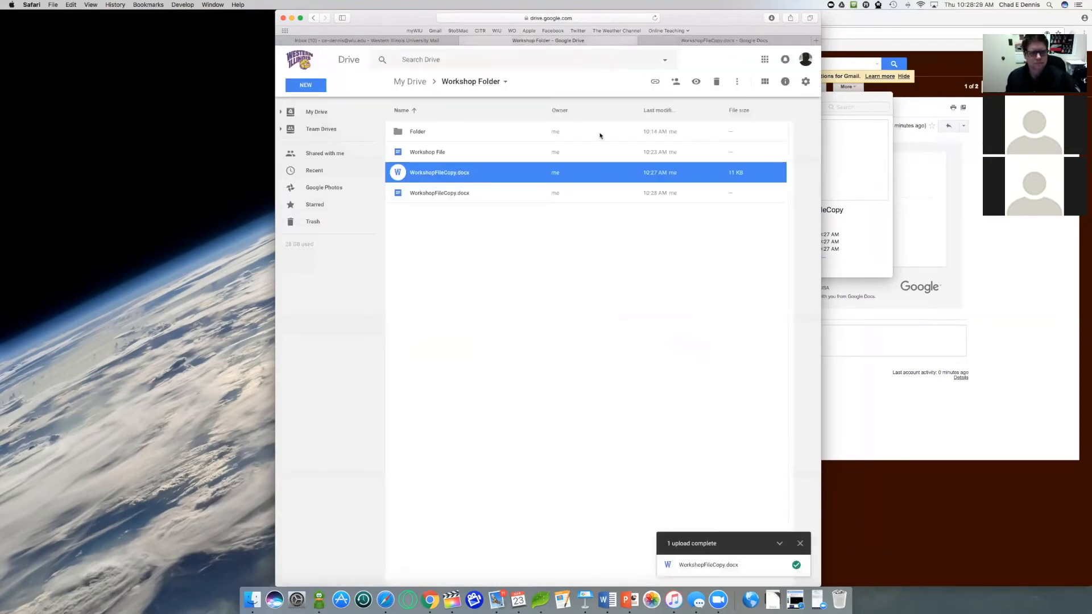
left_click_drag(368, 19, 360, 16)
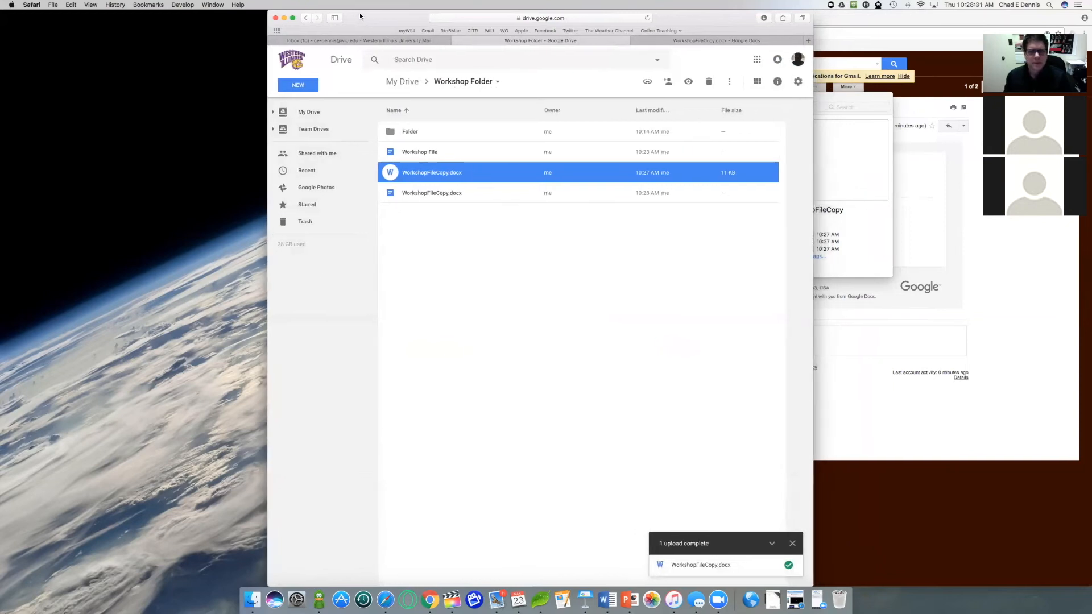
left_click(448, 229)
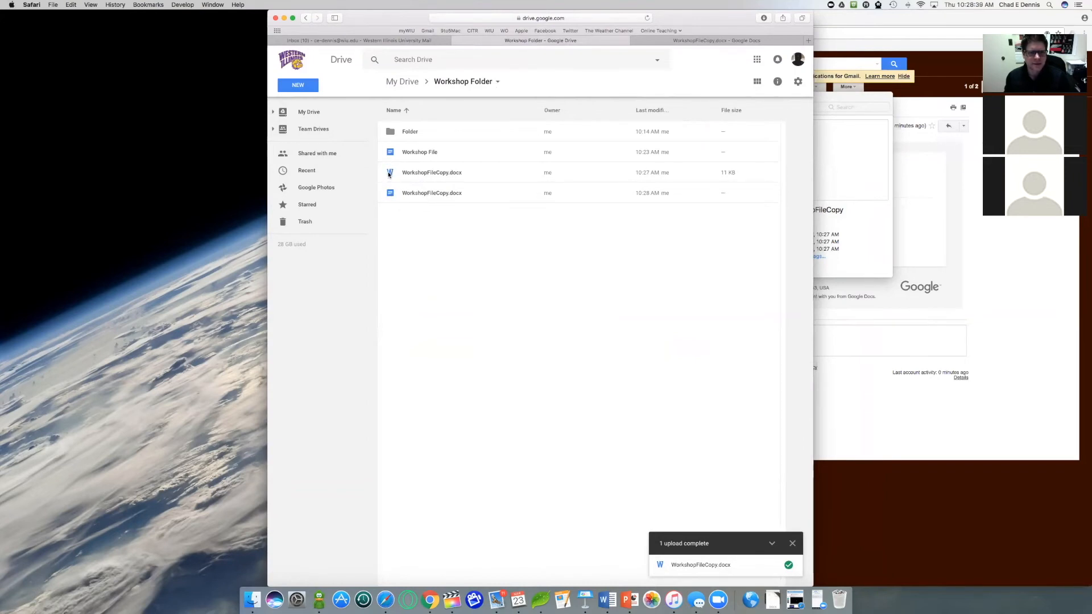
Close the Finder window behind the browser and dismiss the upload complete notice
left_click_drag(372, 18, 127, 18)
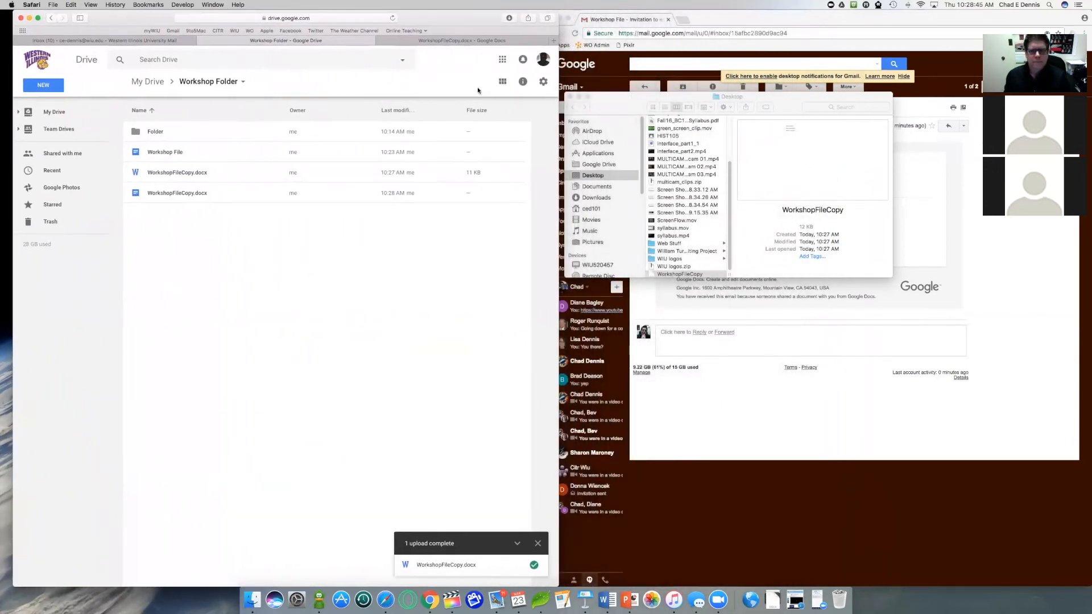
left_click(572, 98)
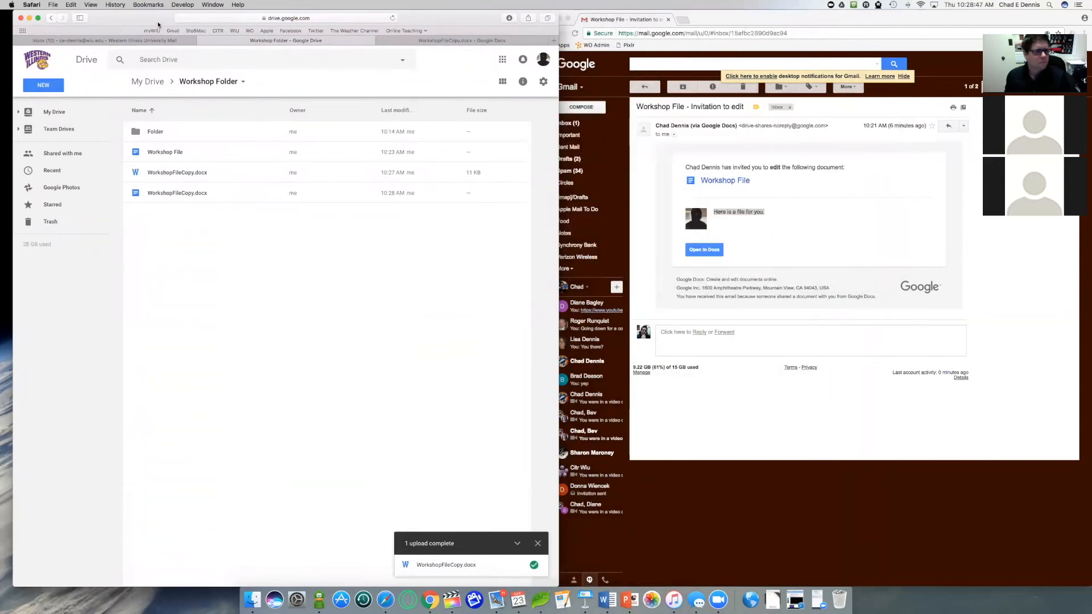
left_click_drag(158, 24, 420, 6)
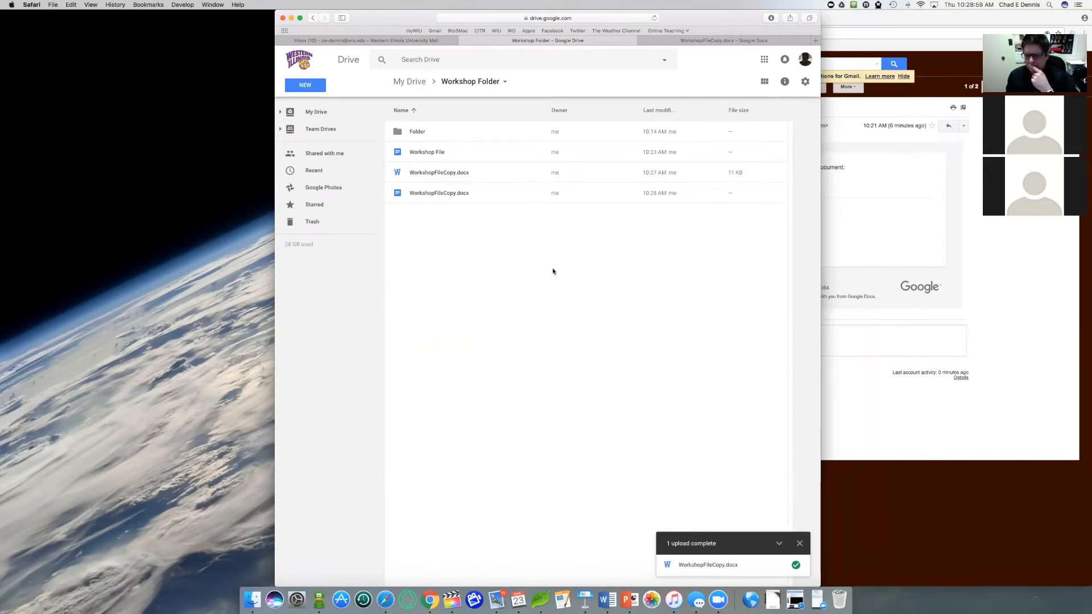
left_click(800, 545)
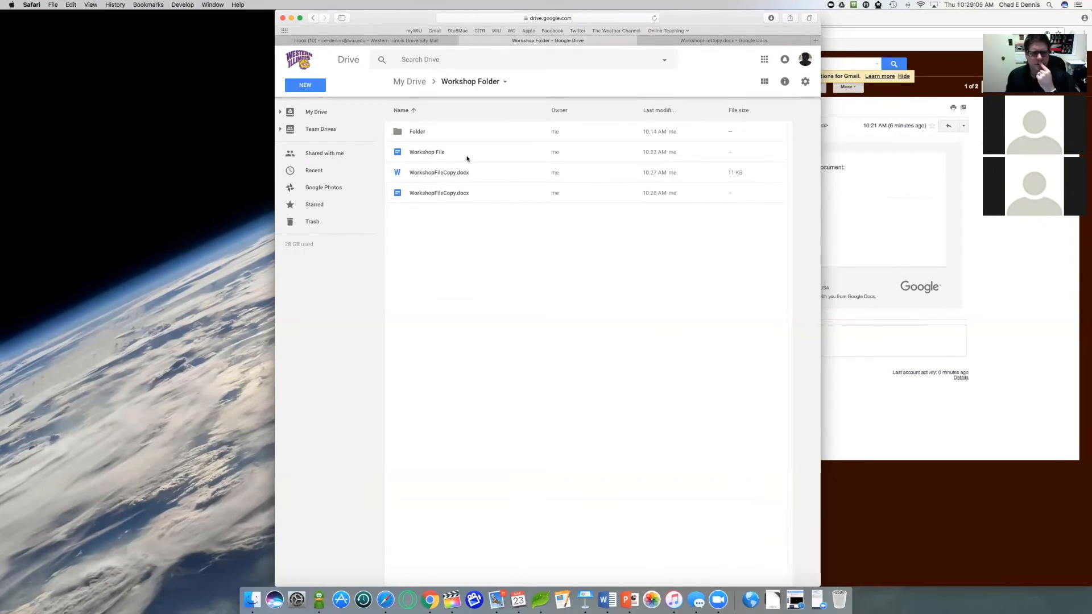
Turn on link sharing for the Google Docs WorkshopFileCopy.docx and select its shareable link
right_click(483, 195)
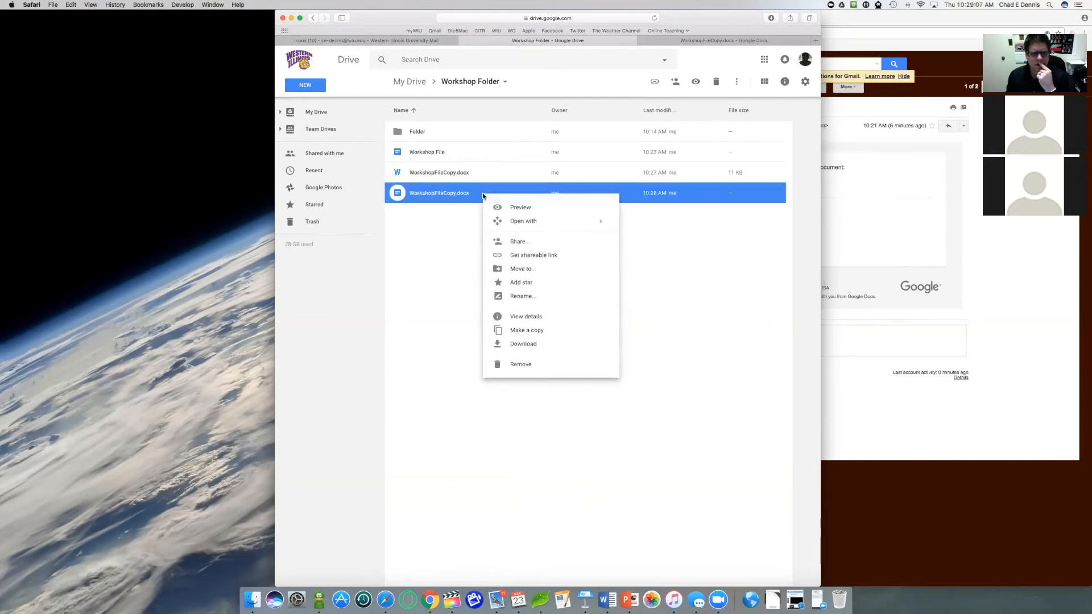
left_click(529, 256)
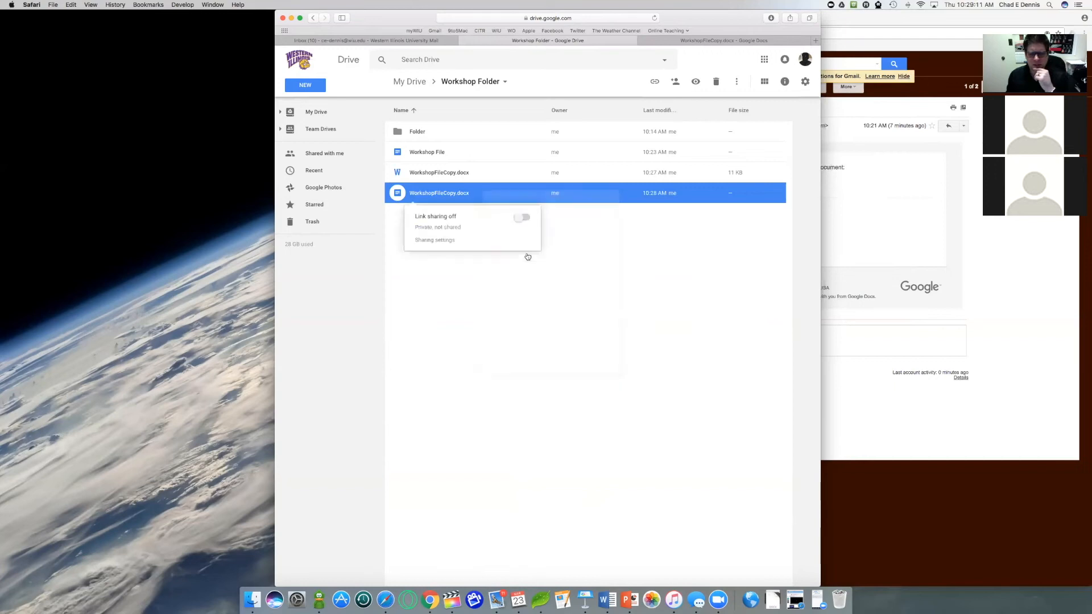
left_click(526, 217)
left_click(476, 243)
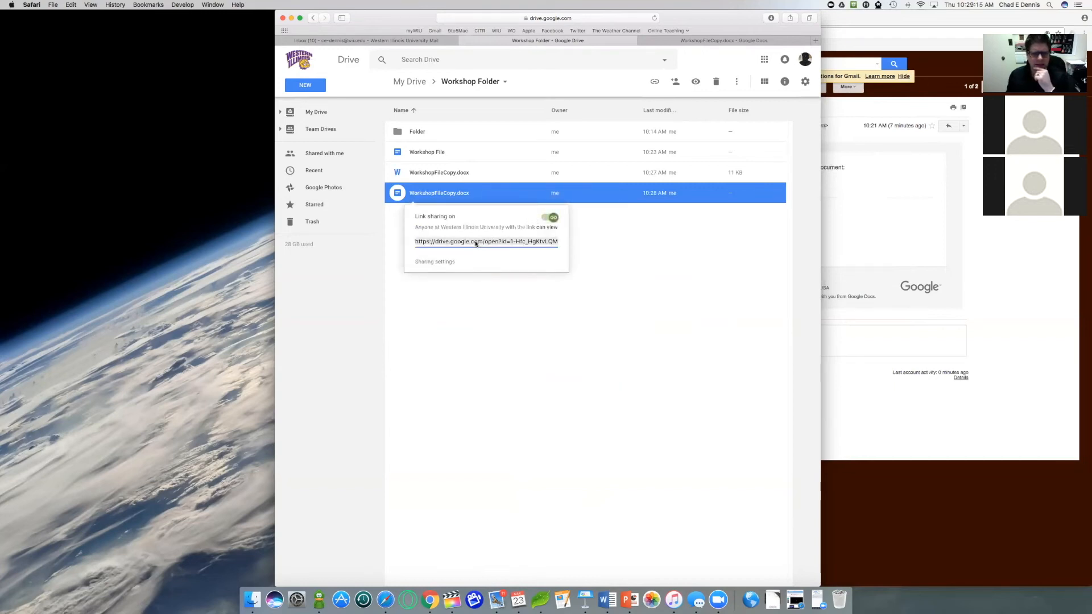
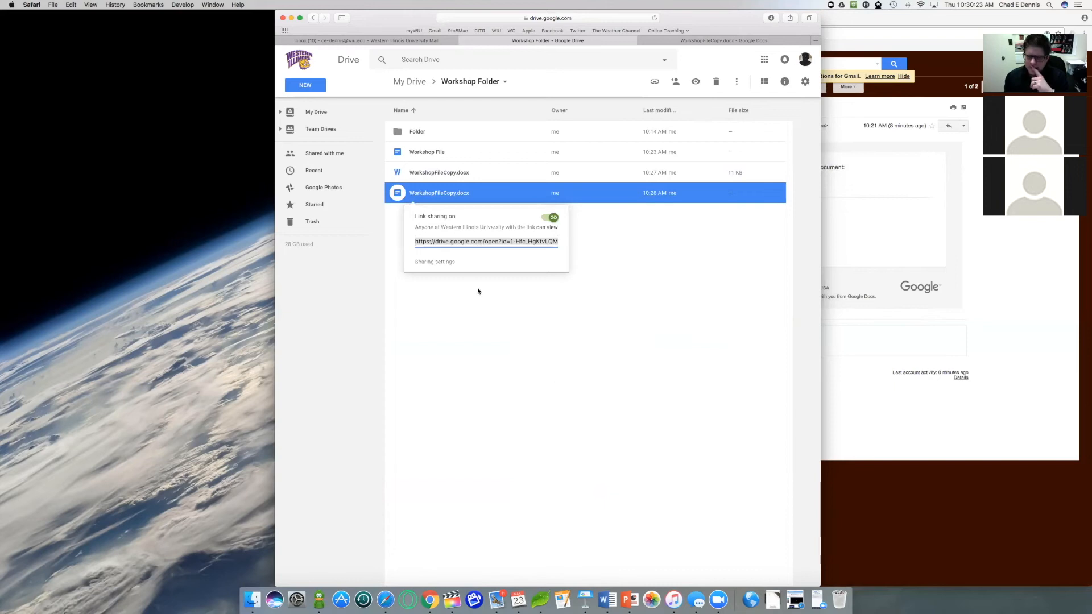
Close the link-sharing popup in Workshop Folder and bring up the New menu
left_click(487, 313)
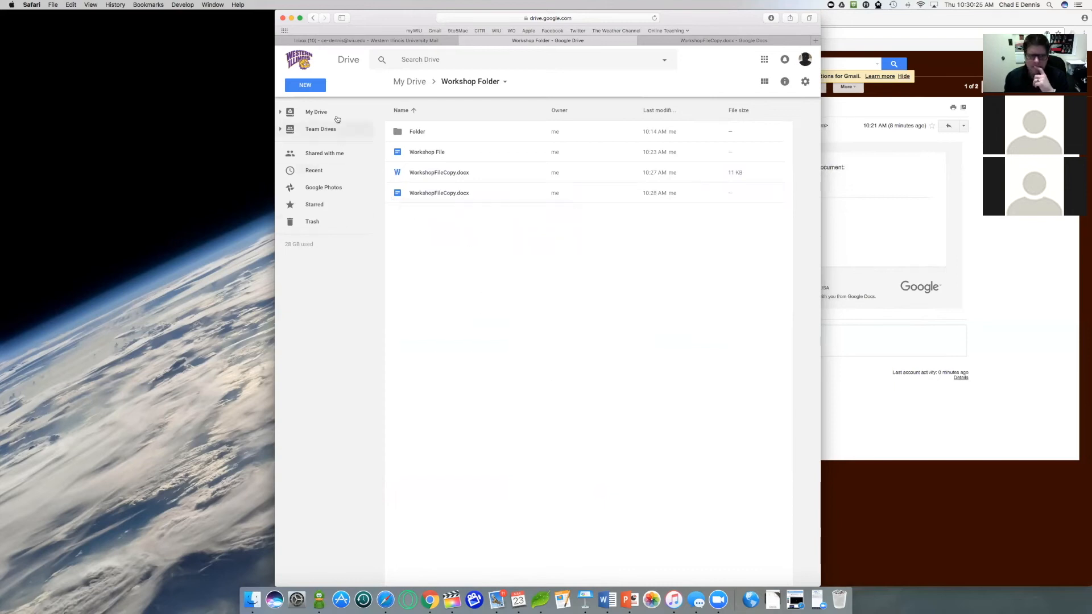
left_click(306, 86)
mouse_move(316, 181)
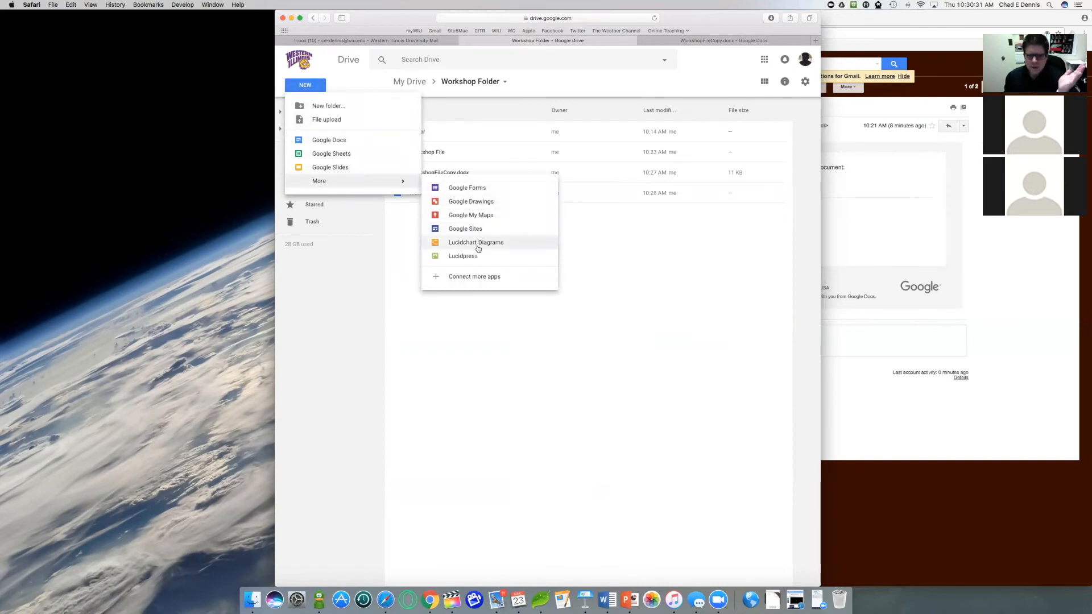
left_click(479, 278)
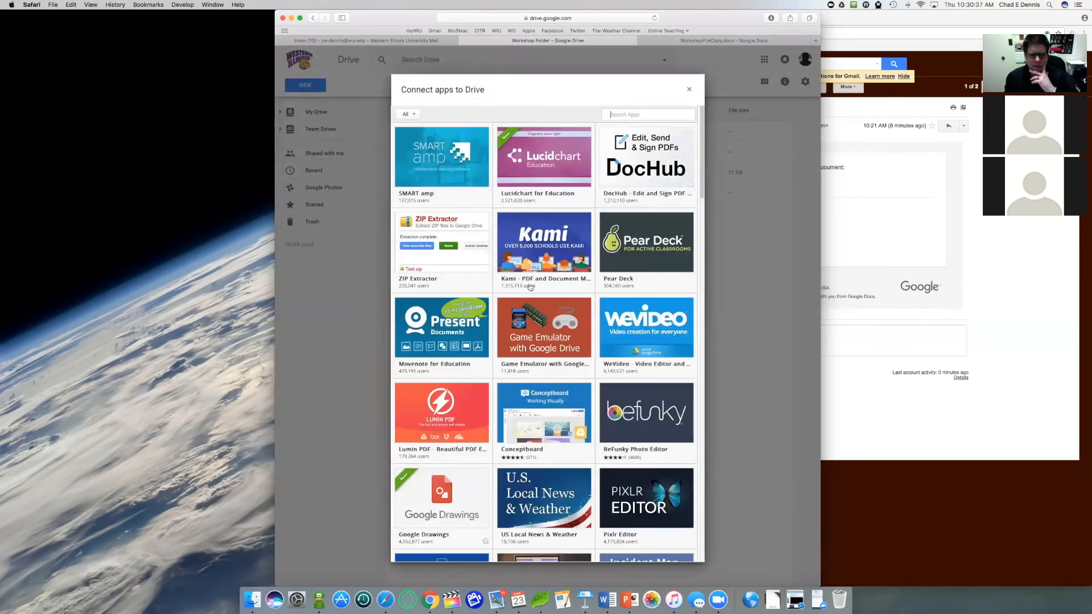
mouse_move(609, 269)
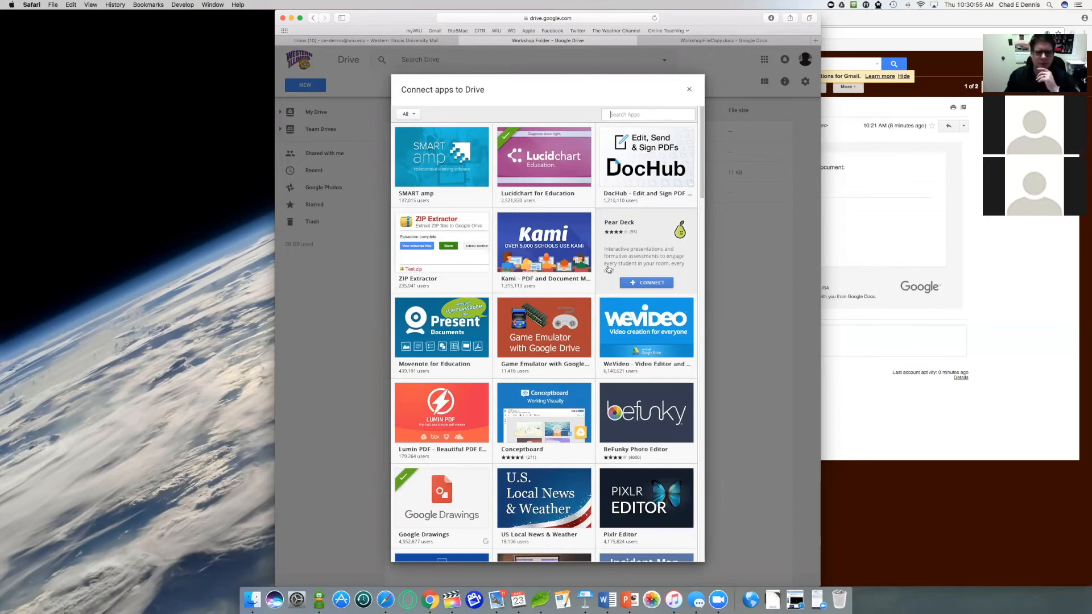
left_click(690, 90)
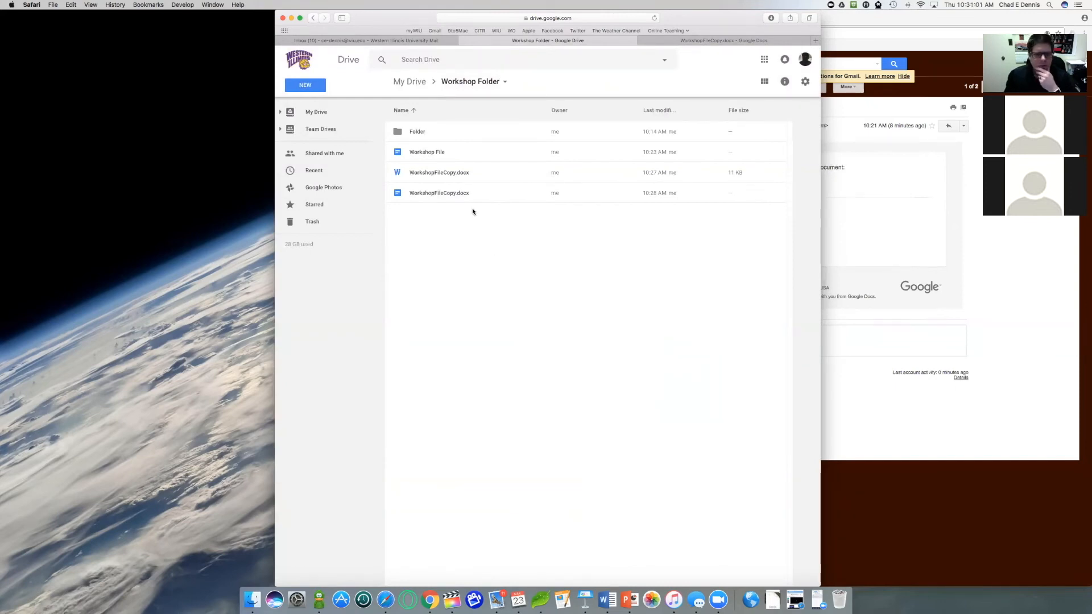
left_click(493, 193)
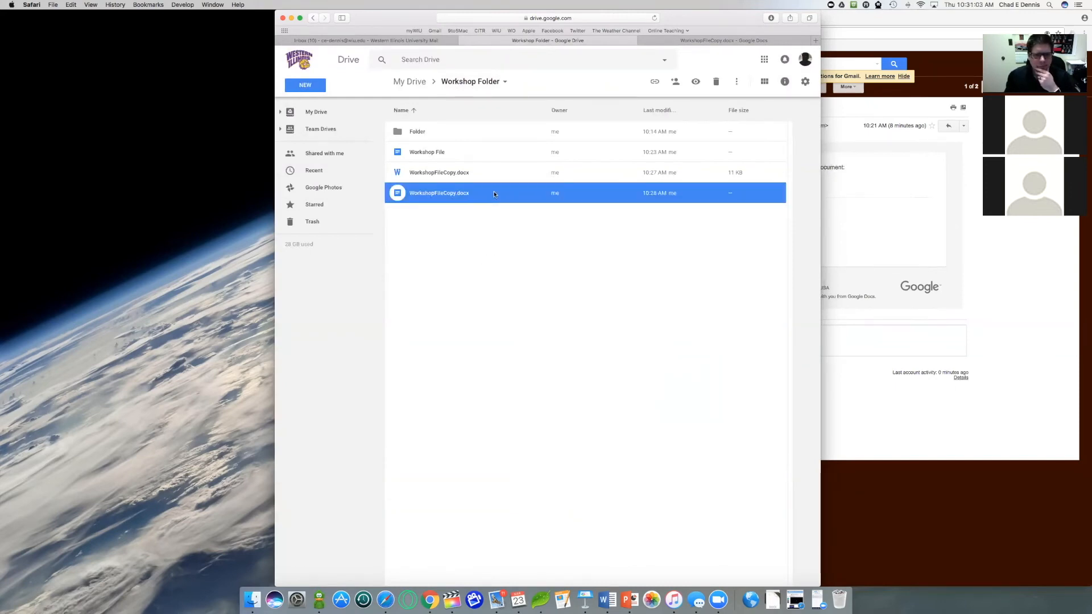
right_click(494, 194)
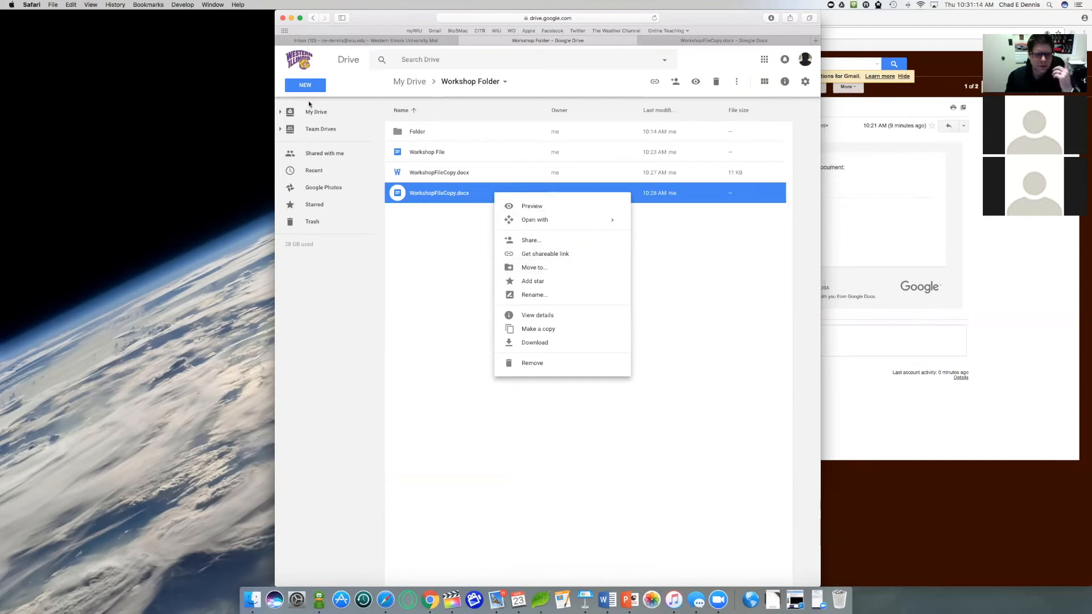
left_click(533, 268)
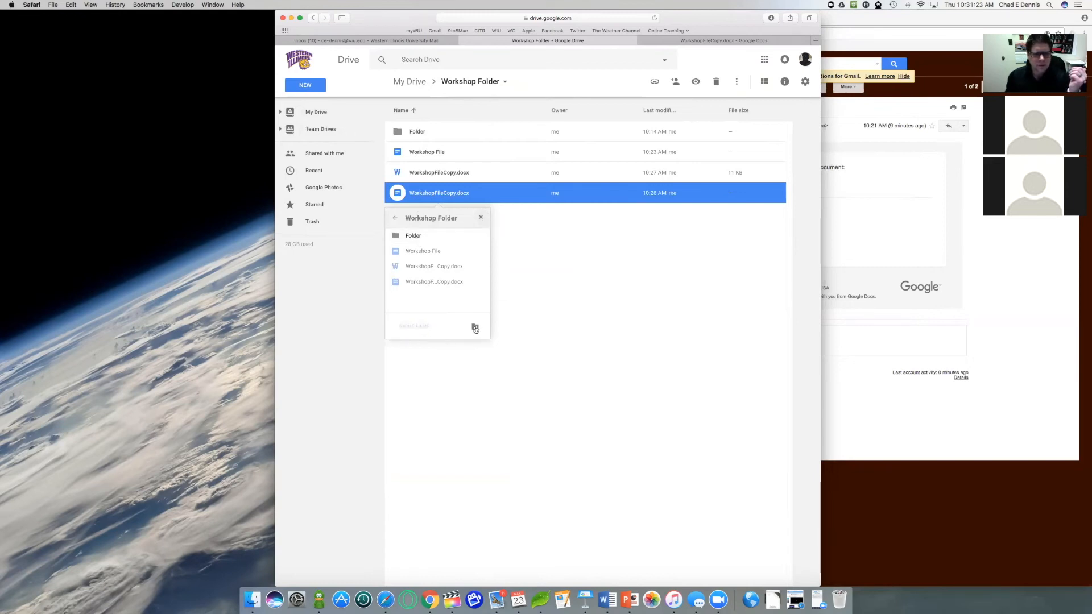
left_click(527, 287)
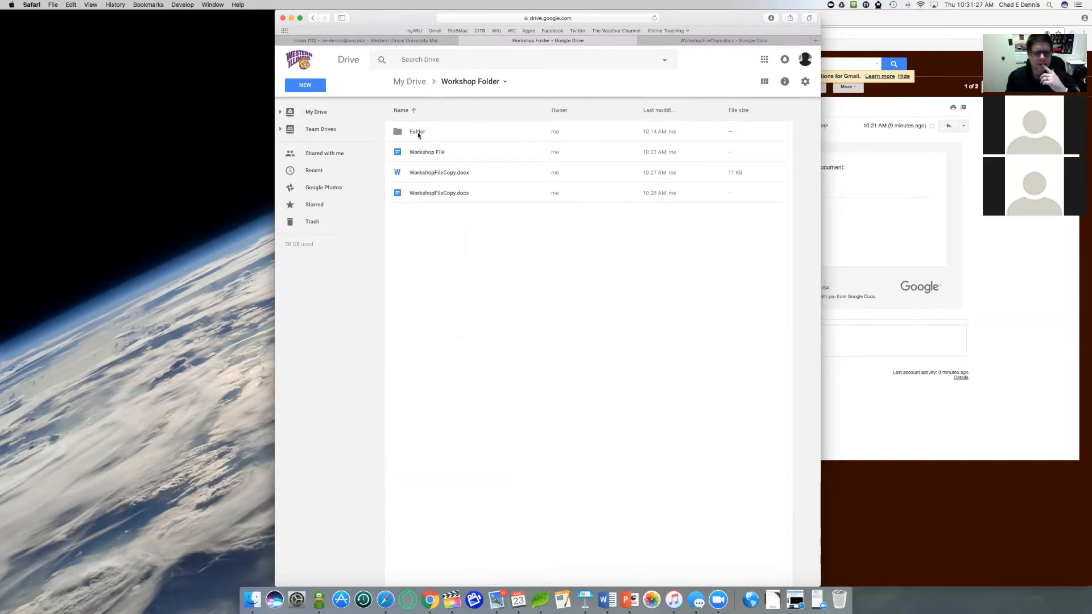
Star the Google Docs WorkshopFileCopy.docx, check it under Starred, then reopen Workshop Folder
right_click(496, 196)
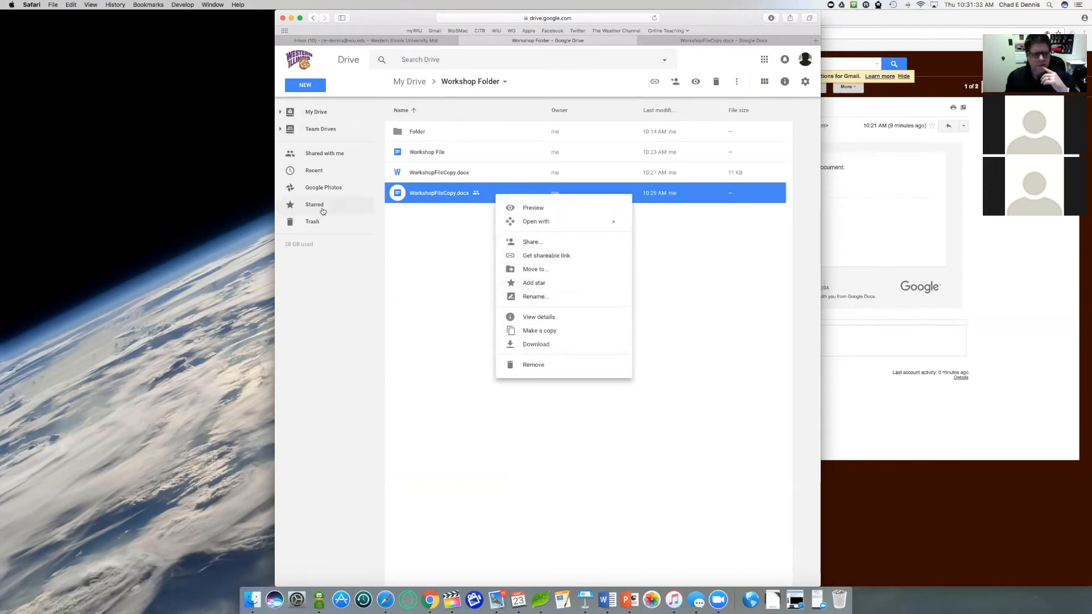
left_click(533, 284)
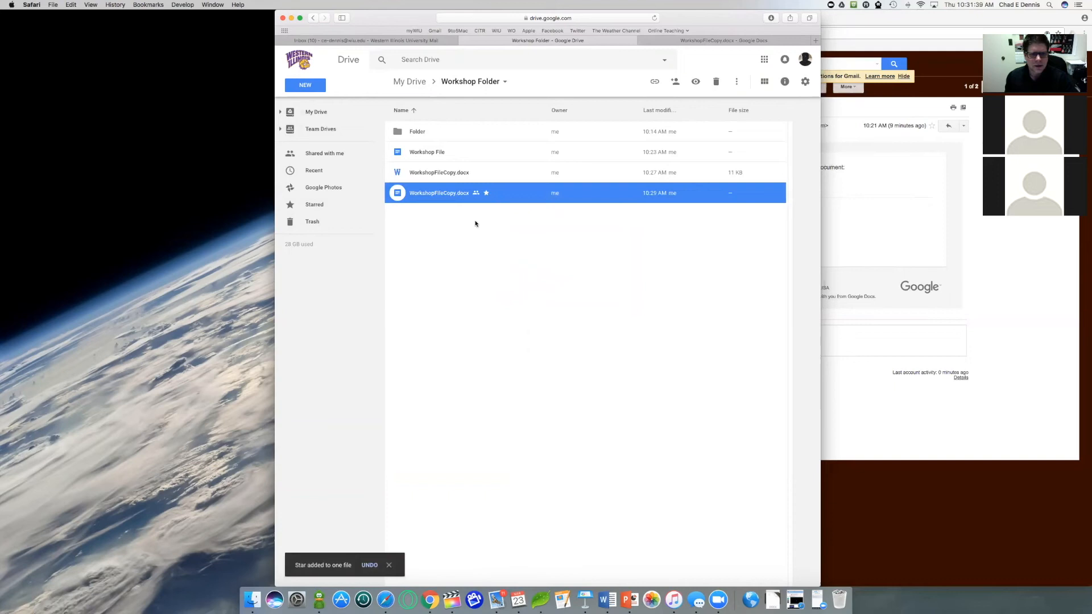
left_click(316, 209)
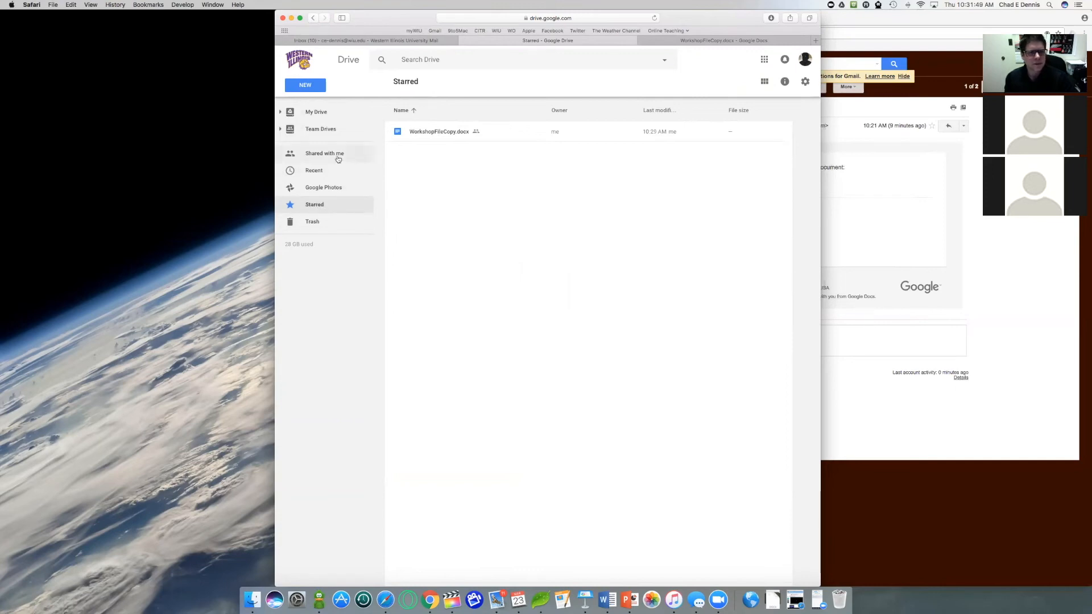
left_click(319, 113)
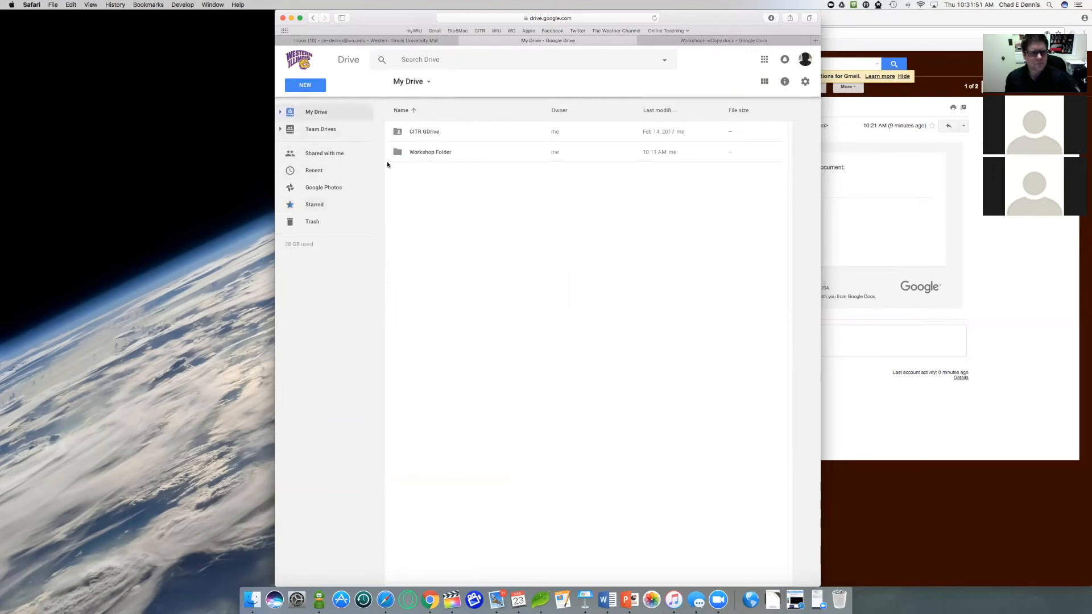
double_click(431, 153)
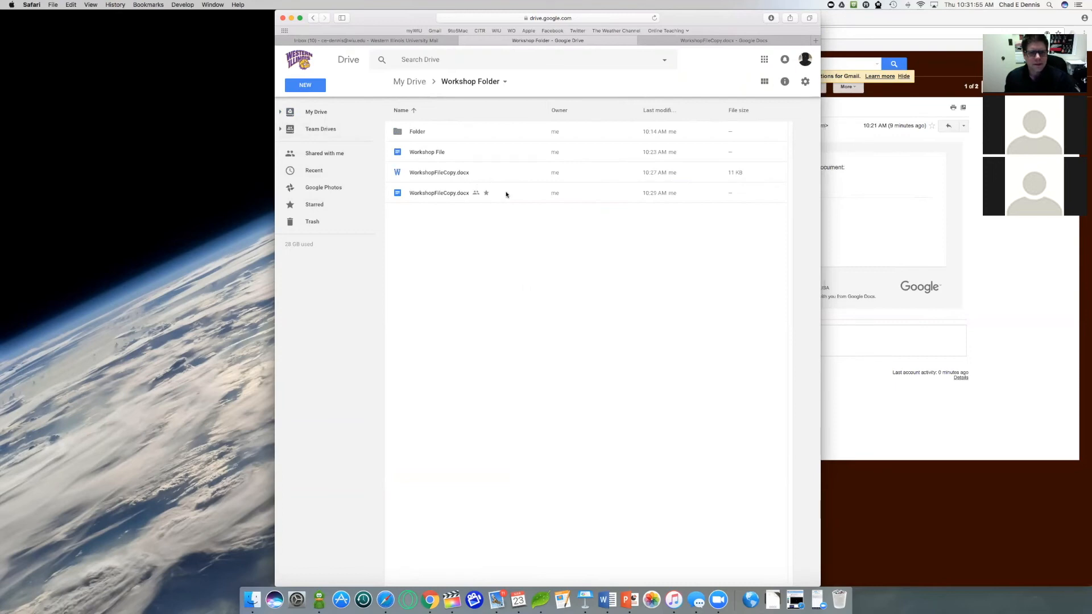
Remove '.docx' and 'Copy' from the starred copy's name so it reads 'WorkshopFile 2'
right_click(506, 194)
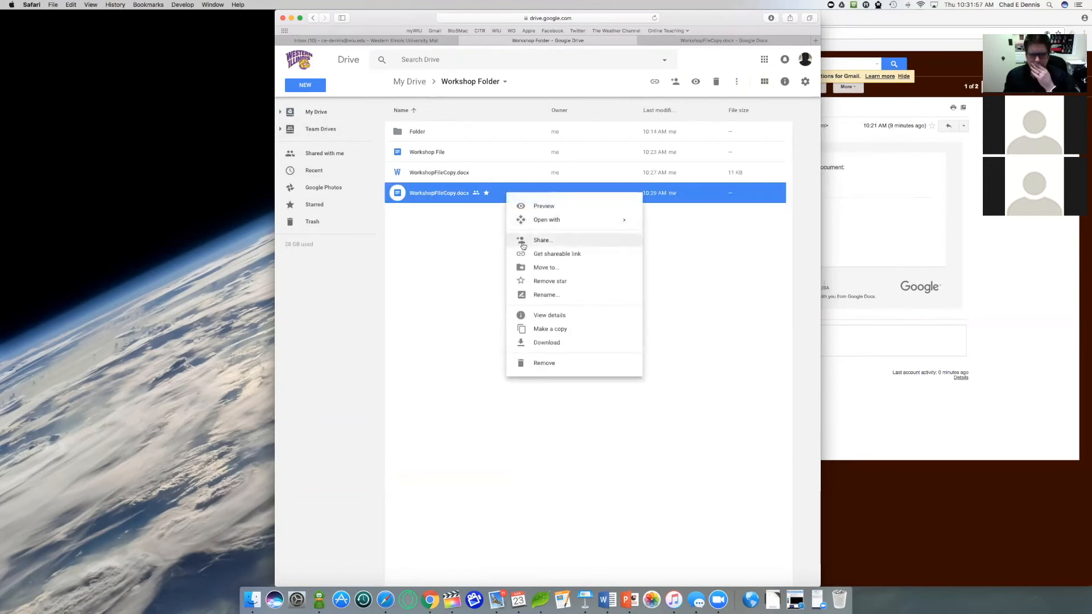
left_click(550, 299)
left_click_drag(541, 323, 526, 322)
key("BackSpace")
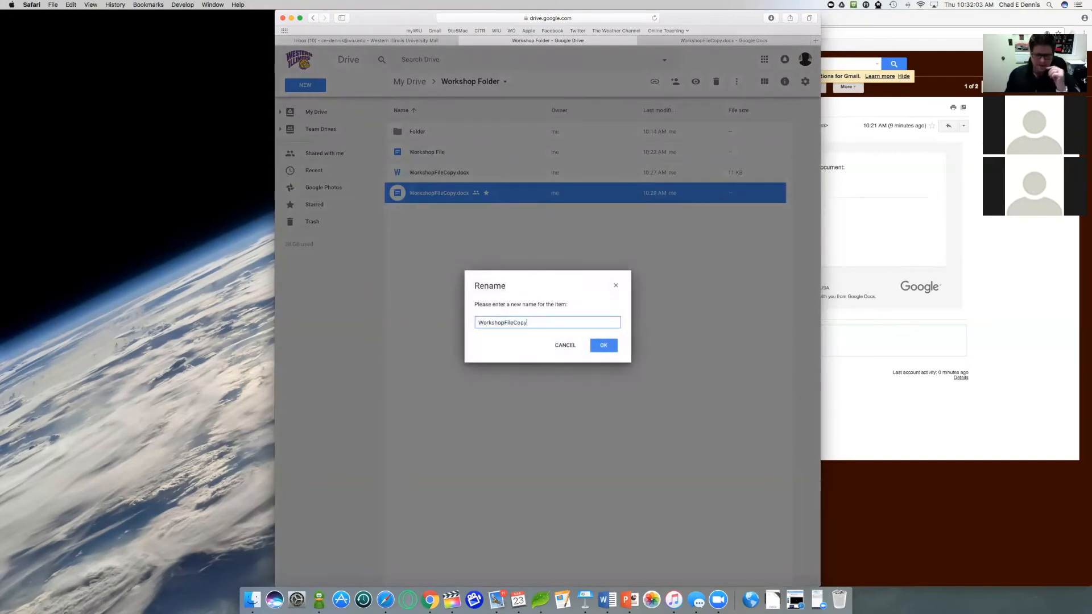
left_click_drag(516, 323, 528, 323)
key("BackSpace")
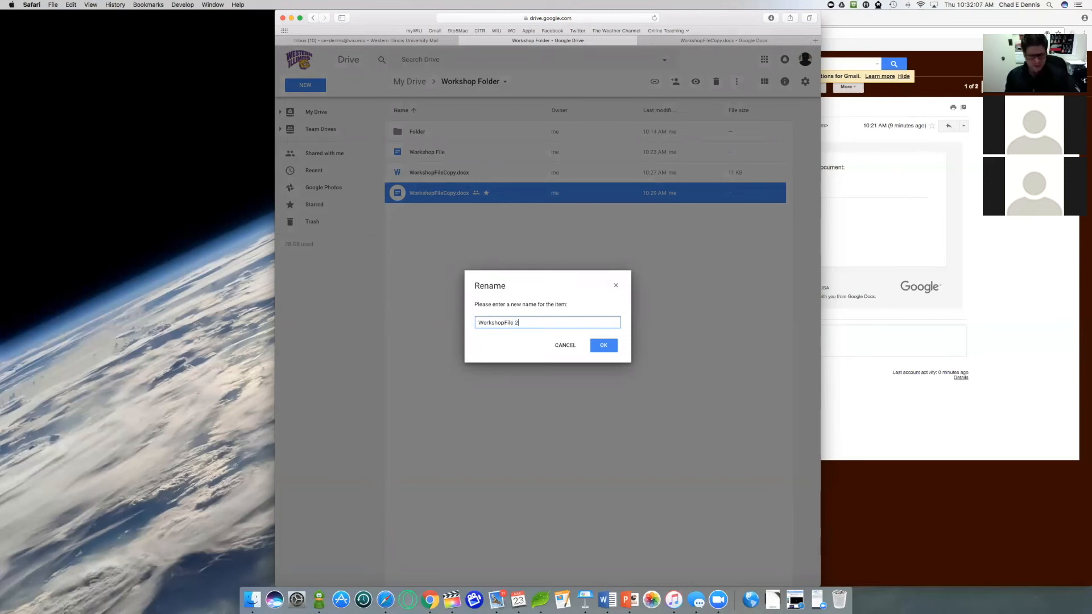
left_click(604, 345)
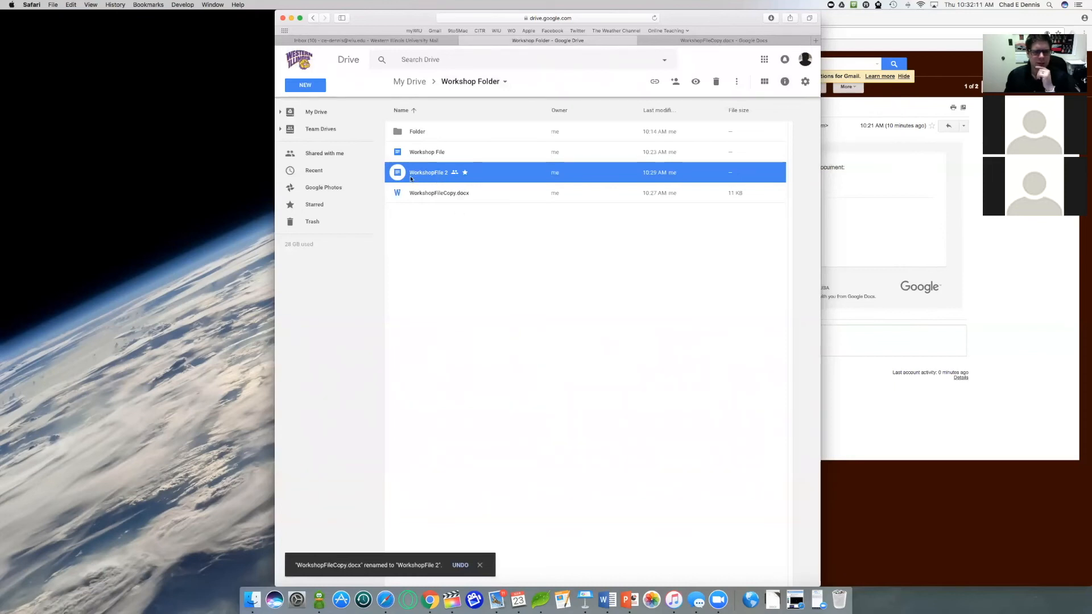
Show WorkshopFile 2's activity, then its details: Google Docs in Workshop Folder, modified 10:32 AM
right_click(509, 180)
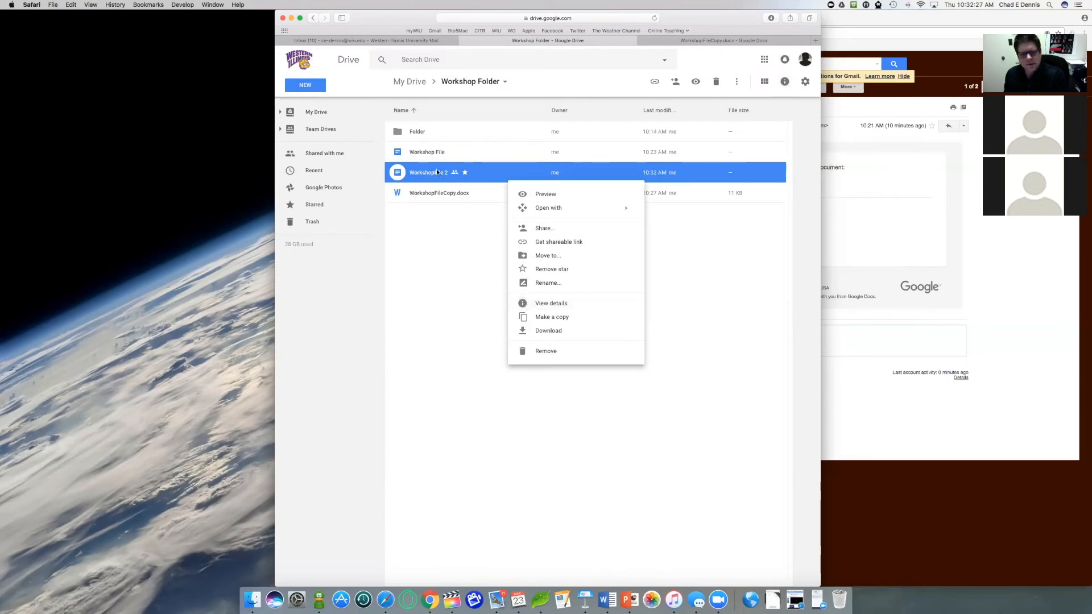
left_click(536, 309)
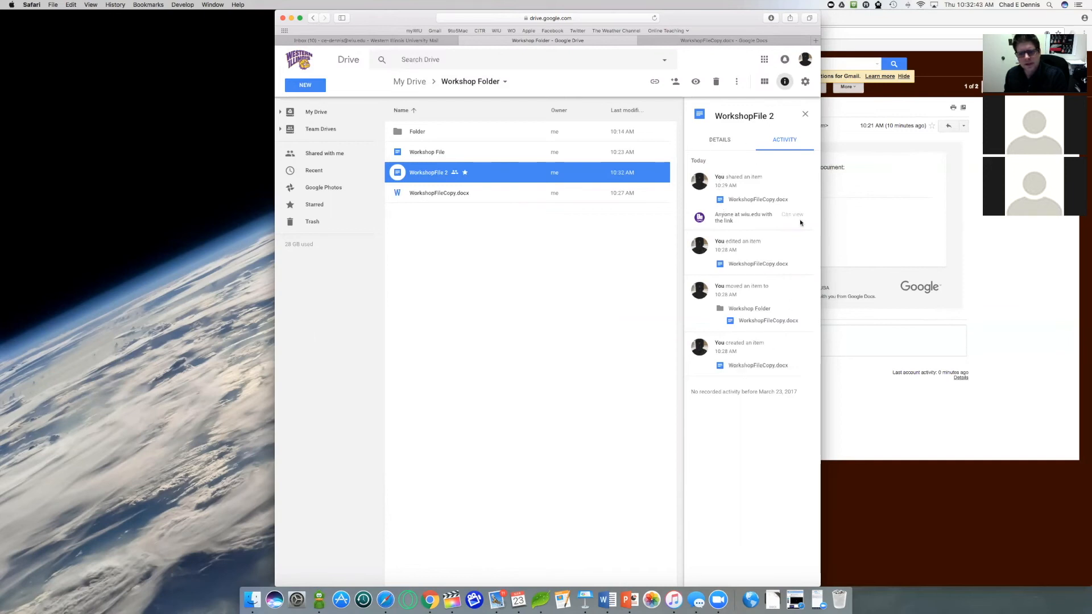
left_click(722, 141)
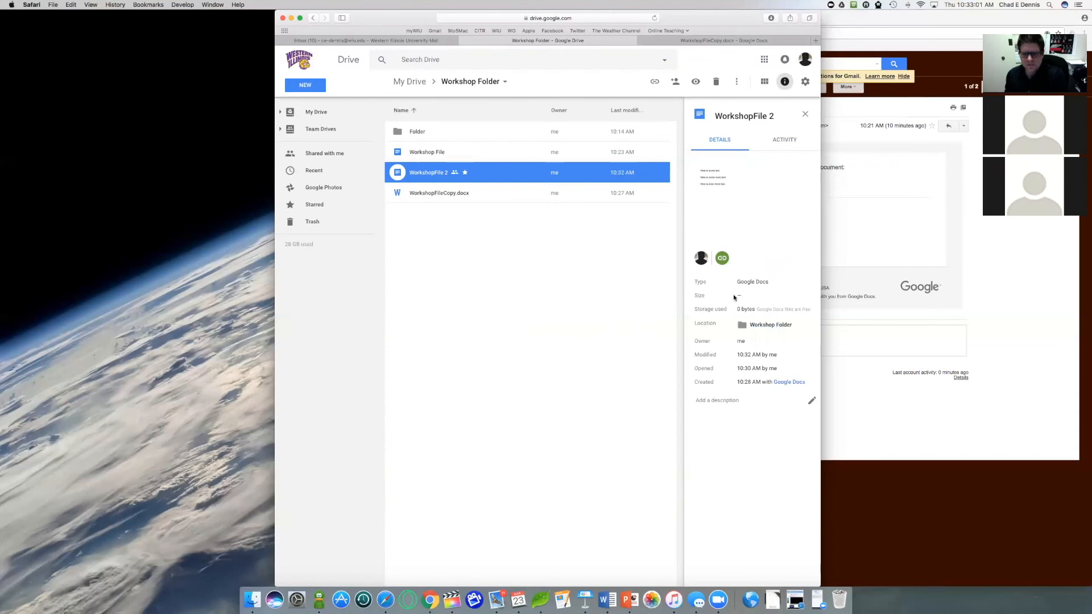
scroll(733, 296, "up", 5)
scroll(339, 222, "down", 3)
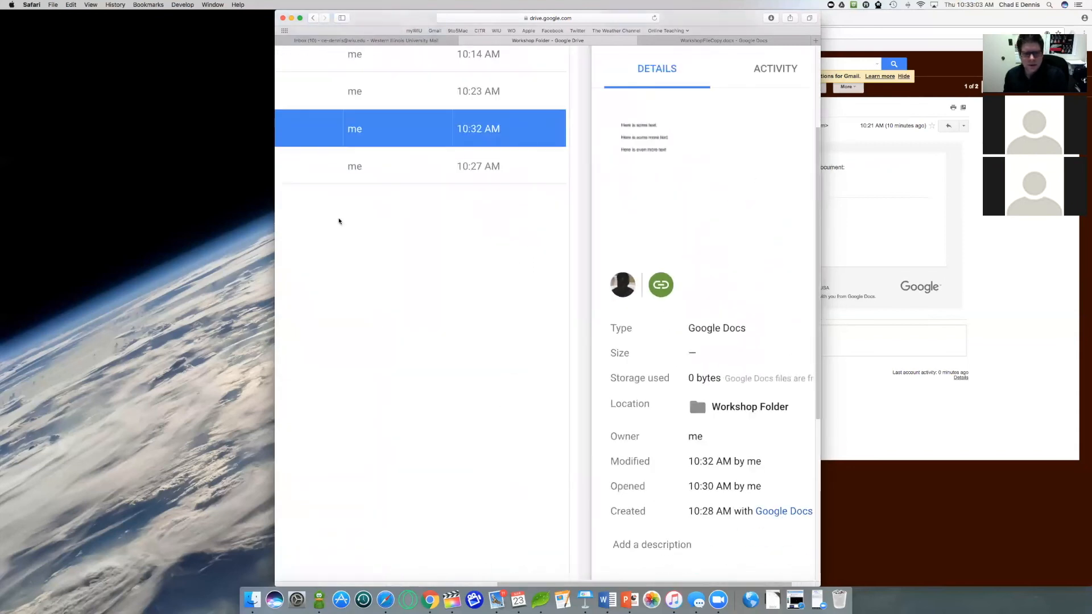
scroll(415, 246, "down", 3)
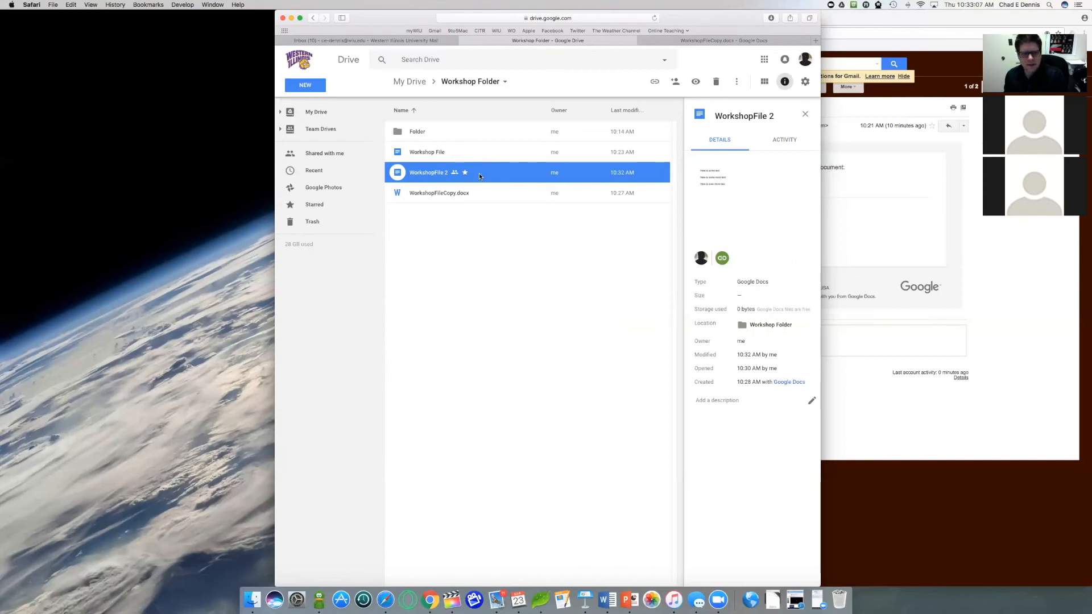
Review activity and details for Workshop File, the subfolder, WorkshopFile 2 and WorkshopFileCopy.docx
left_click(484, 152)
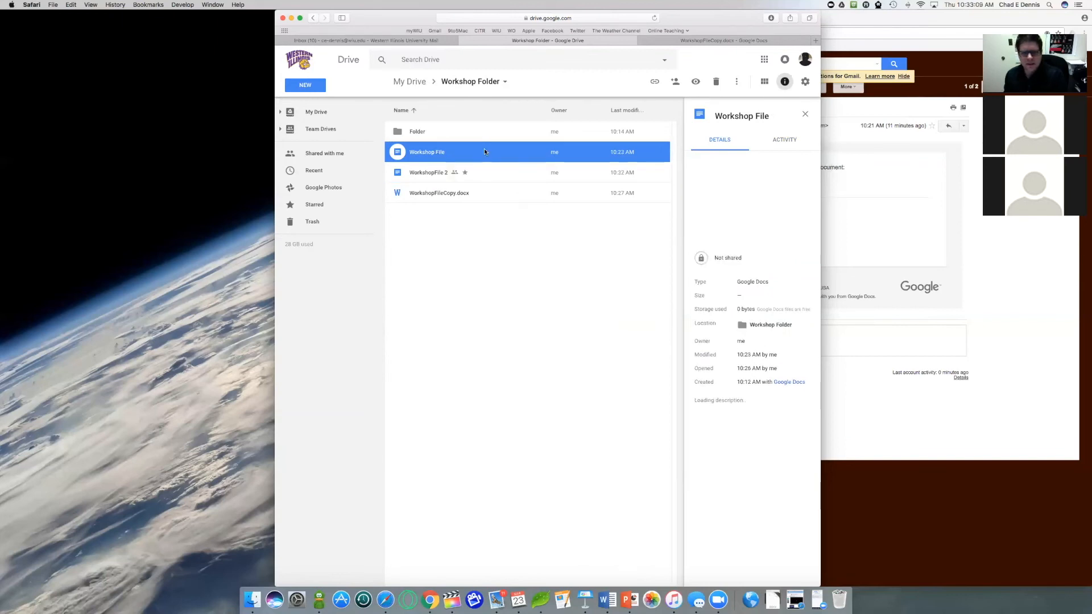
left_click(780, 141)
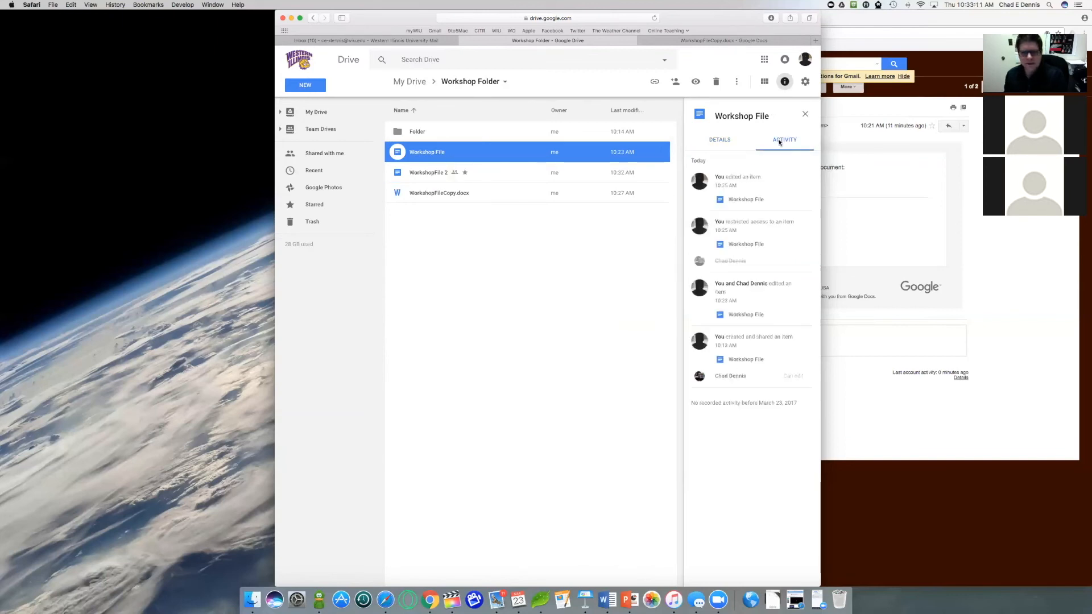
left_click(431, 131)
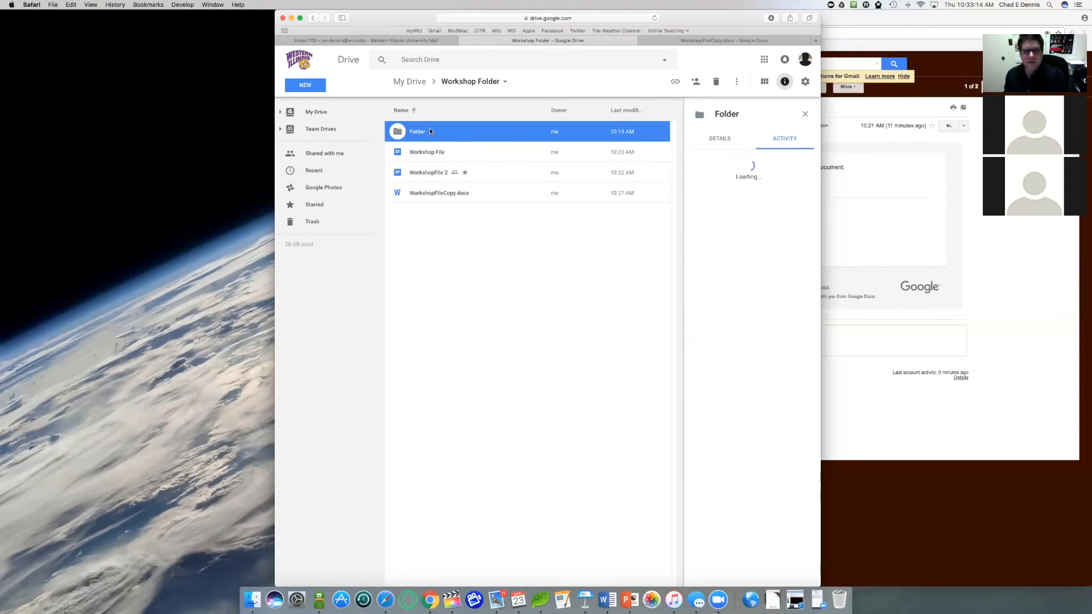
left_click(718, 140)
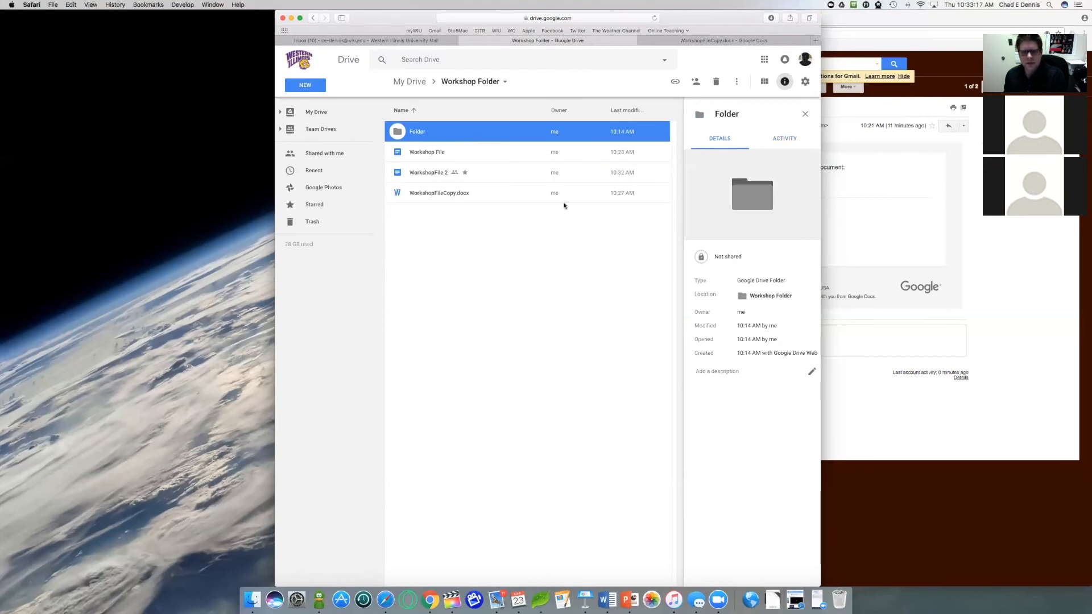
left_click(483, 154)
left_click(485, 173)
left_click(494, 193)
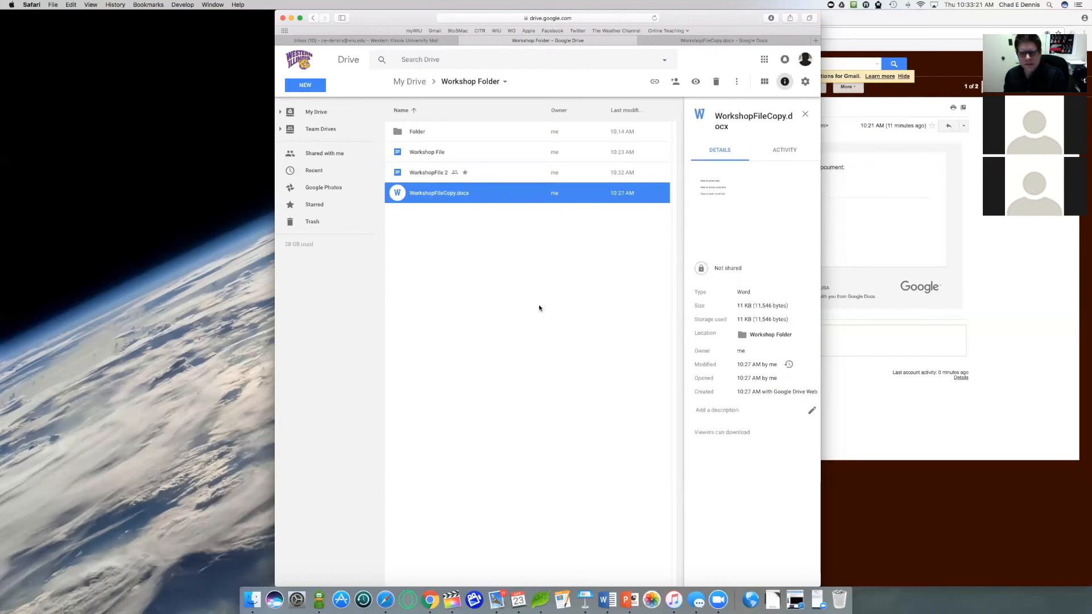
Toggle the details pane until it stays closed, then clear the file selection
left_click(805, 114)
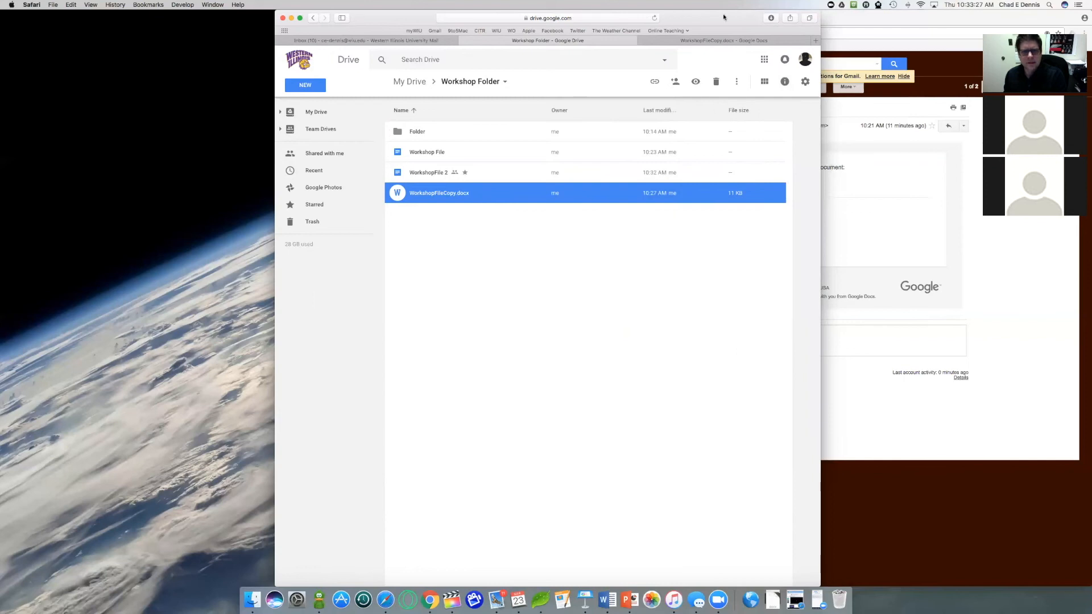
left_click_drag(724, 17, 724, 21)
left_click(785, 86)
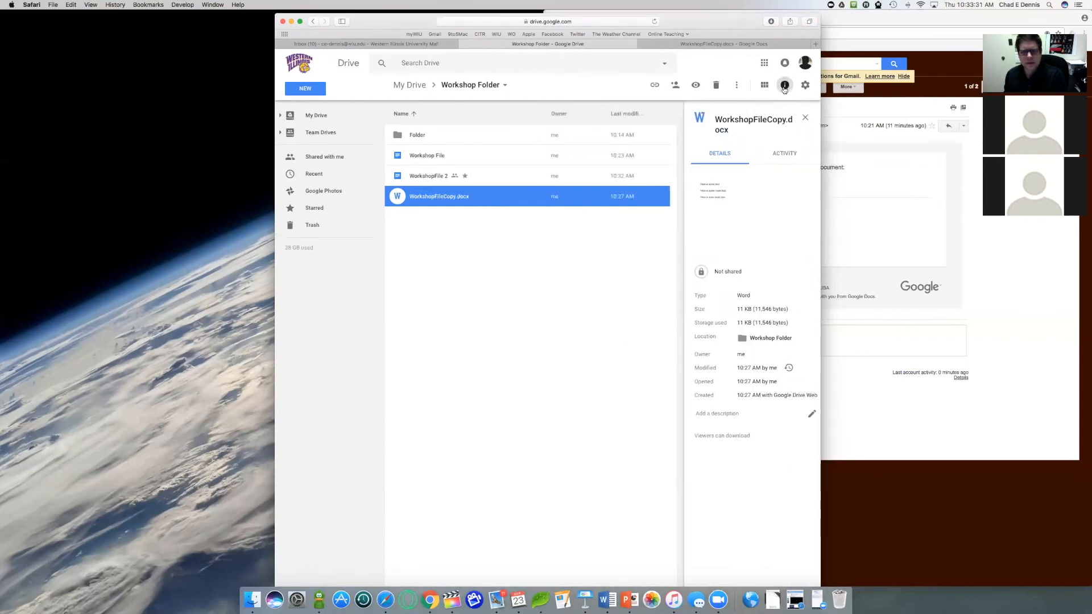
left_click(785, 86)
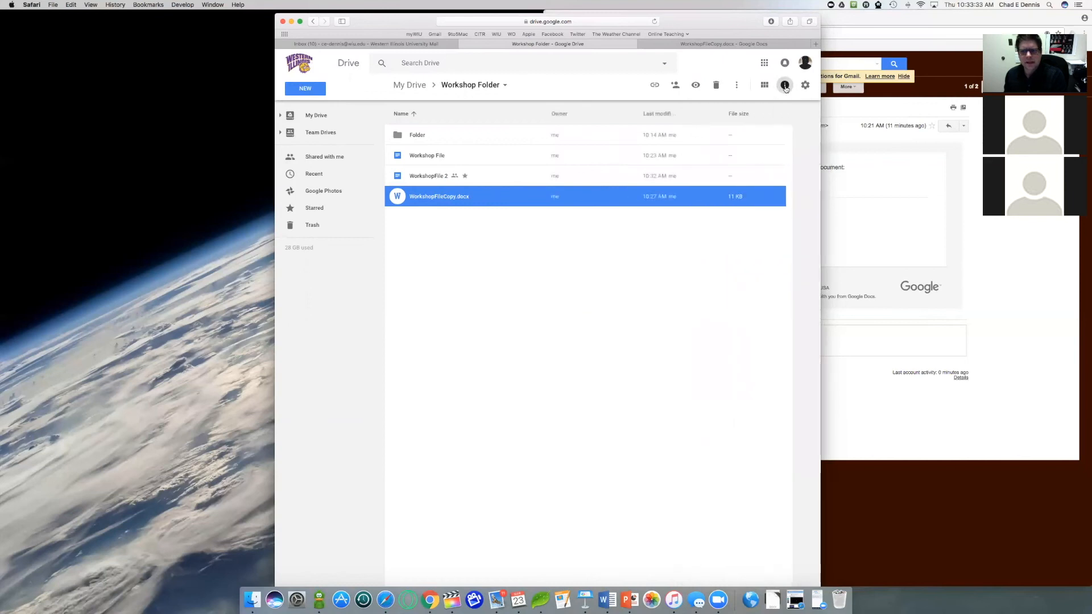
left_click(786, 86)
left_click(786, 85)
left_click(785, 85)
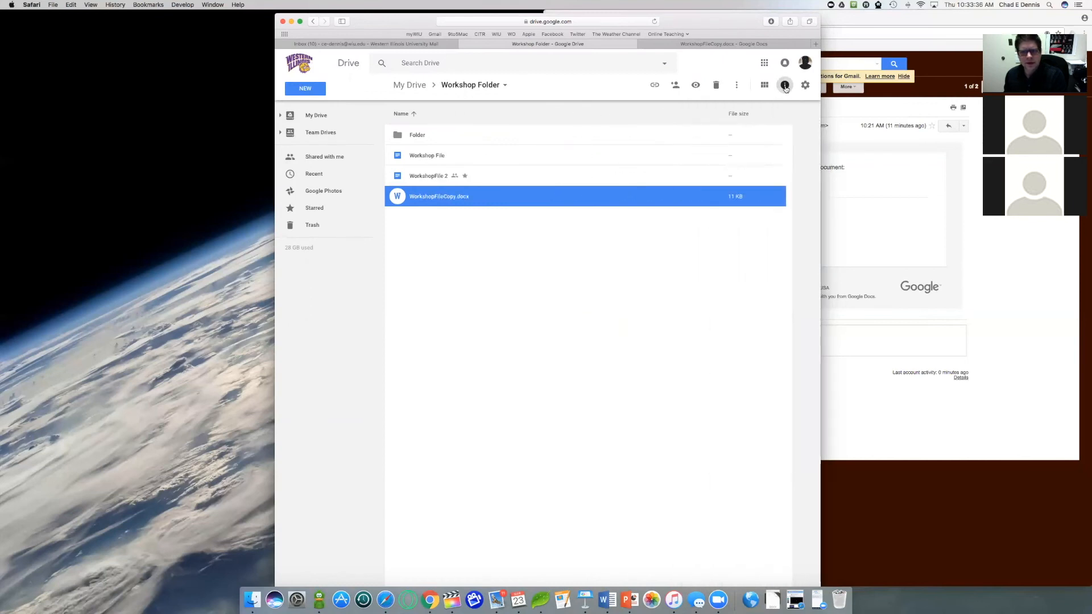
left_click(482, 235)
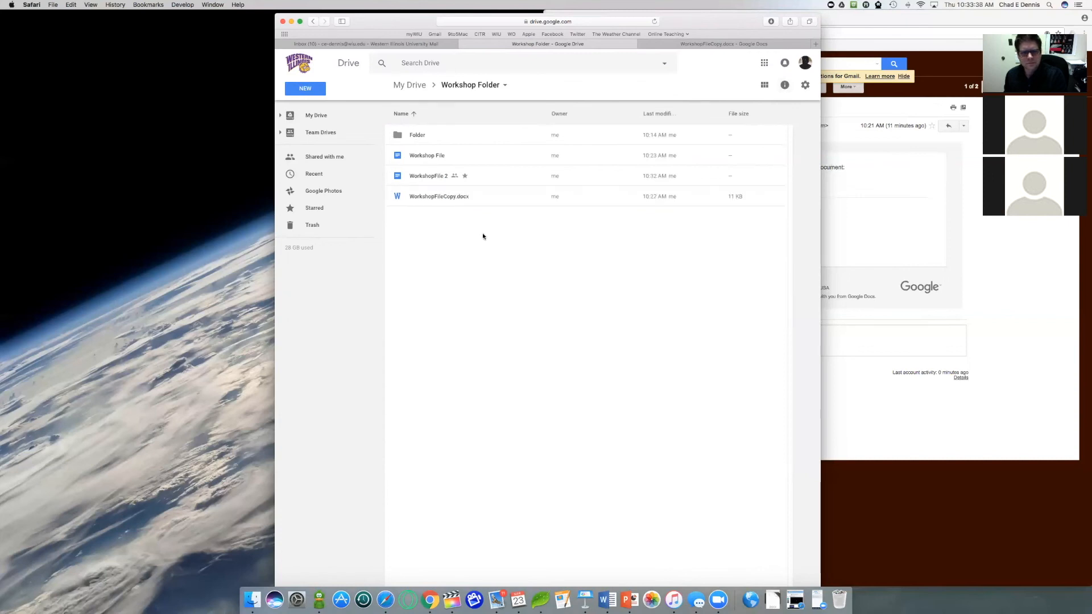
right_click(495, 200)
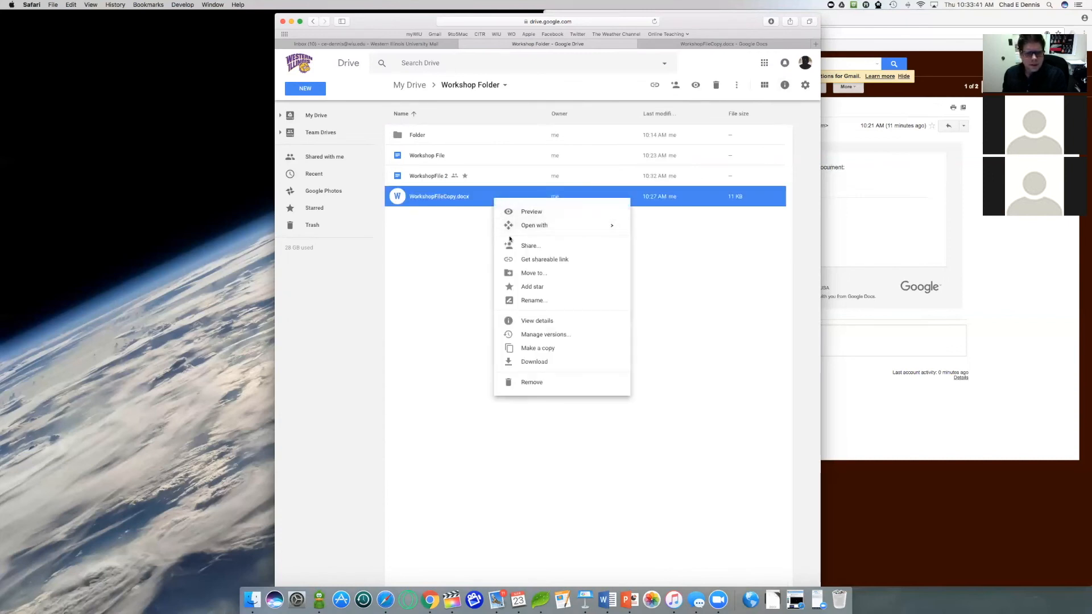
left_click(537, 336)
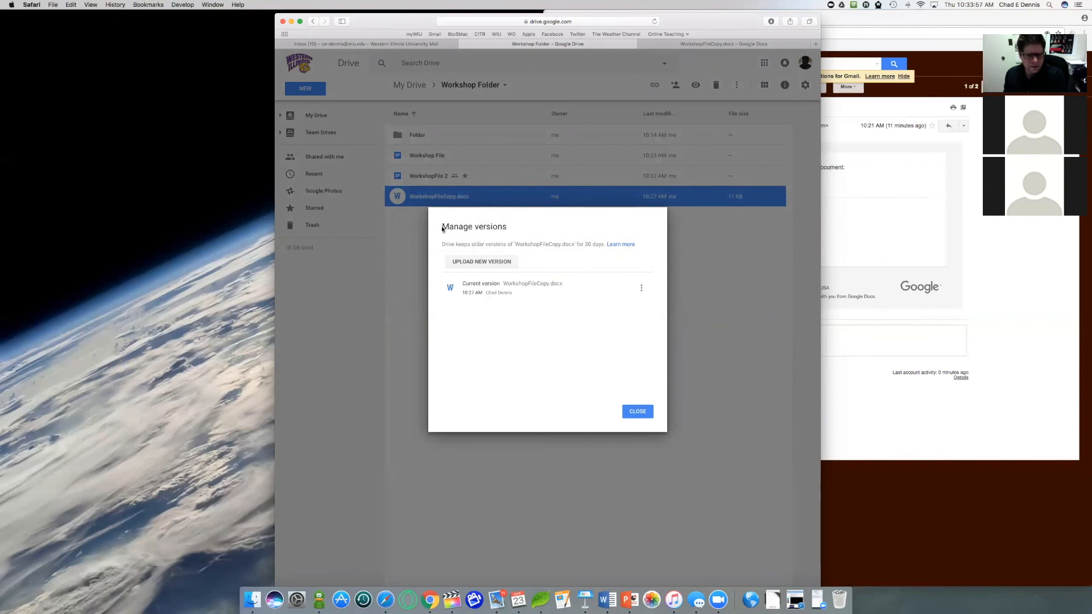
left_click(638, 413)
right_click(483, 177)
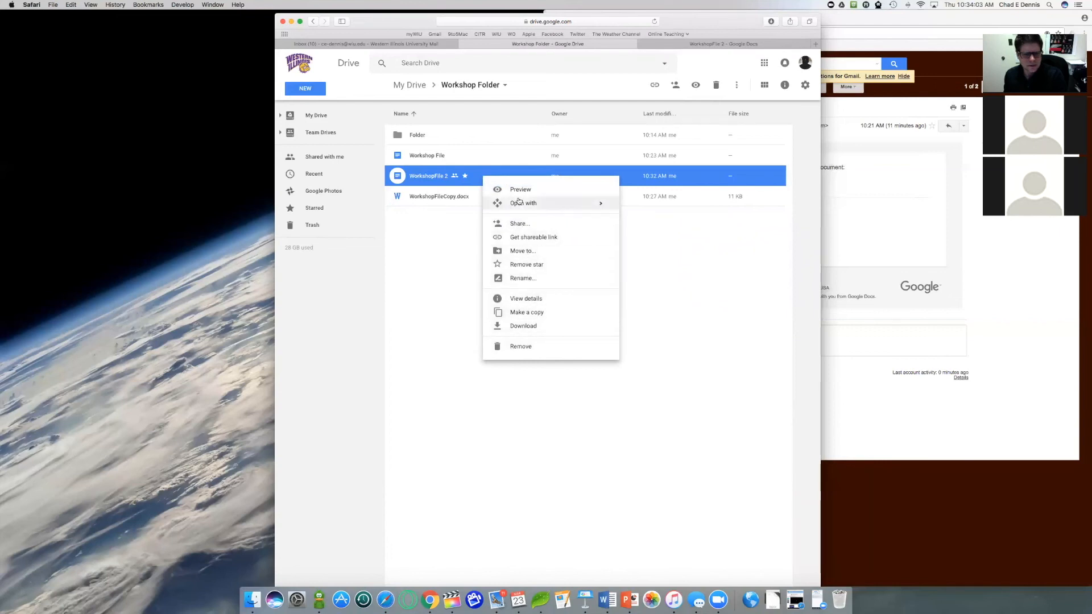
left_click(475, 258)
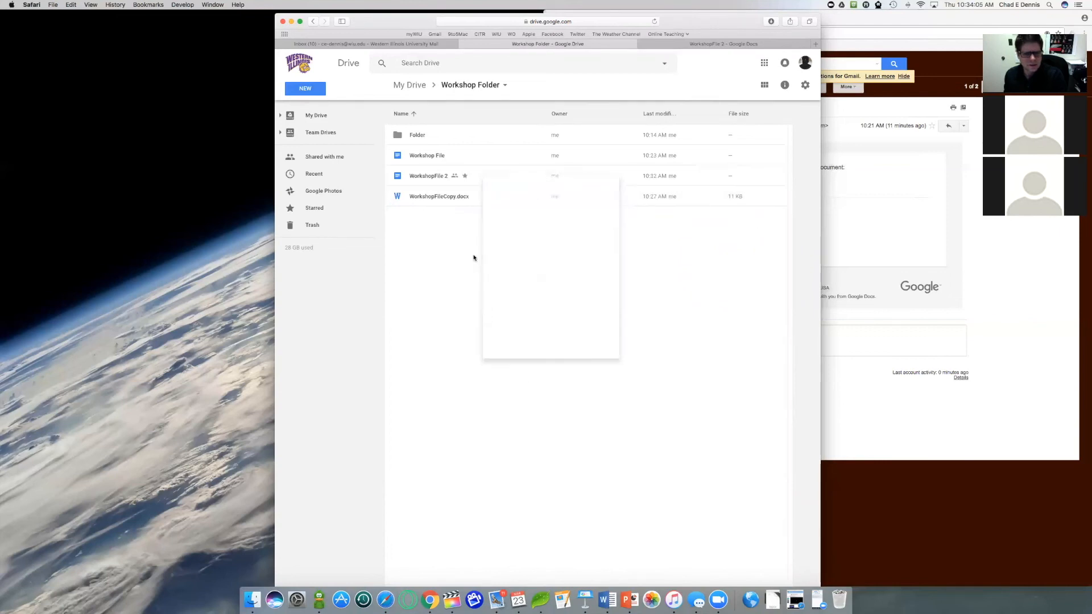
right_click(477, 200)
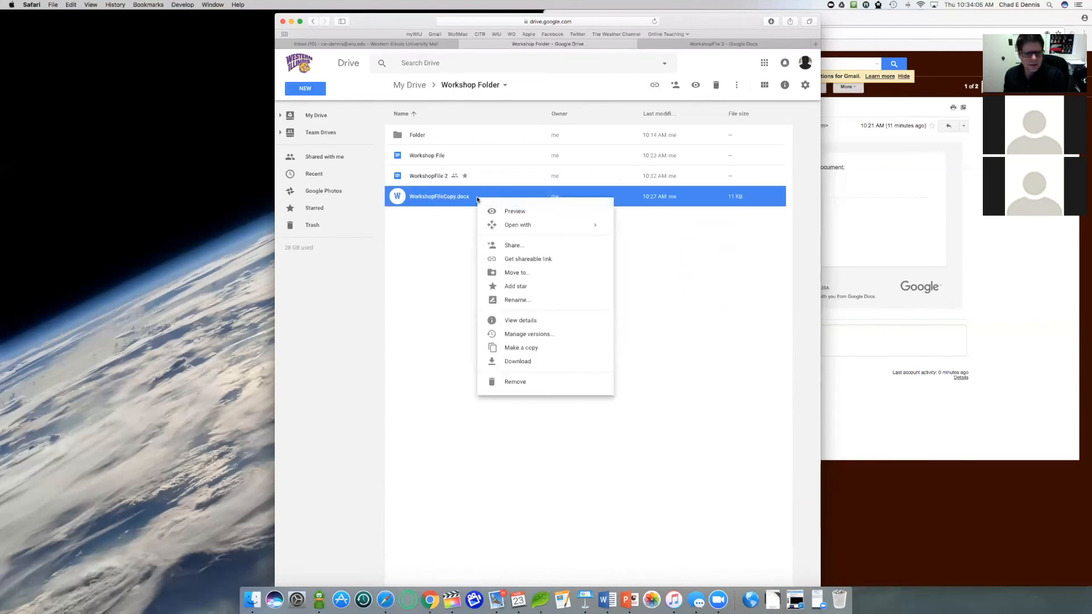
left_click(513, 335)
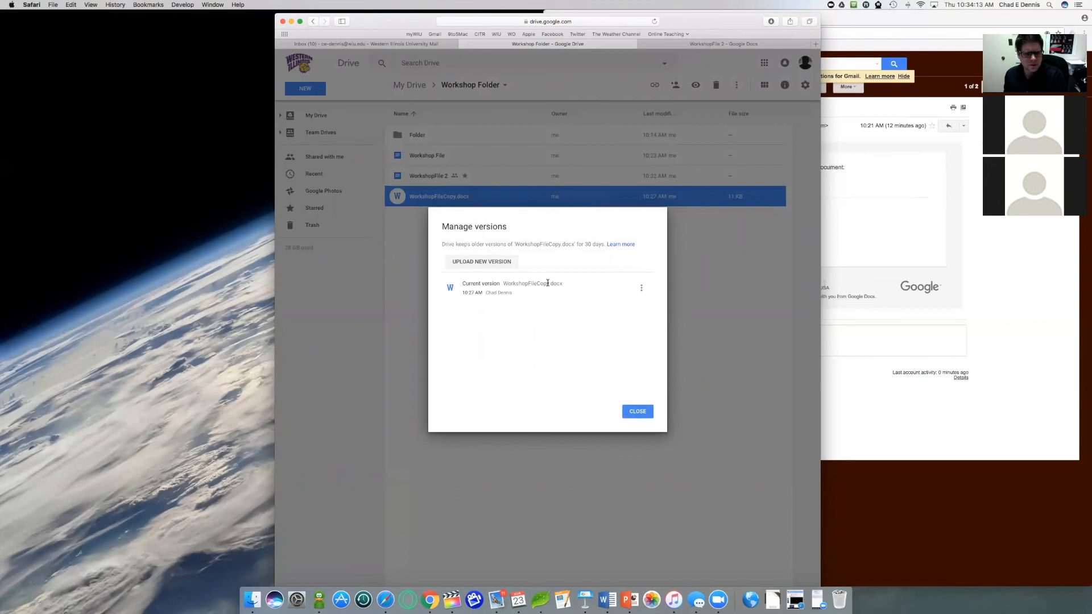
left_click(642, 288)
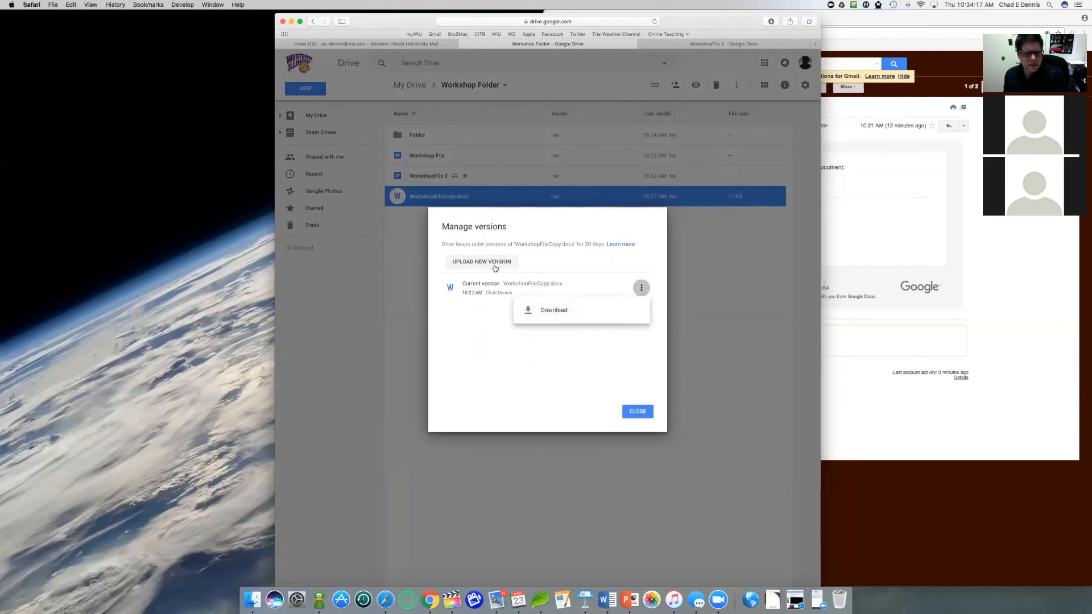
left_click(470, 268)
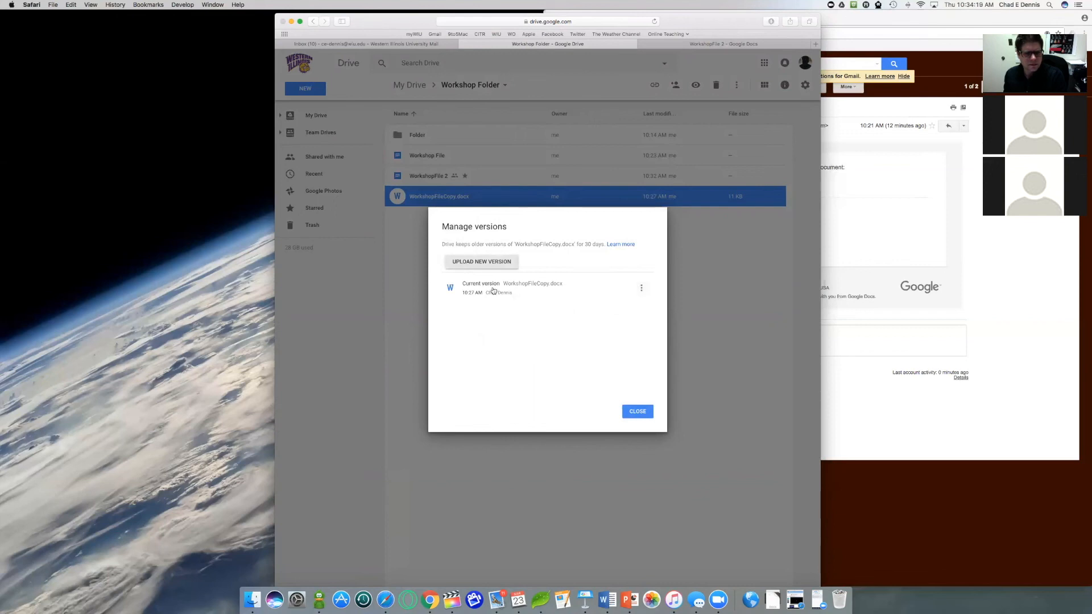
key("Escape")
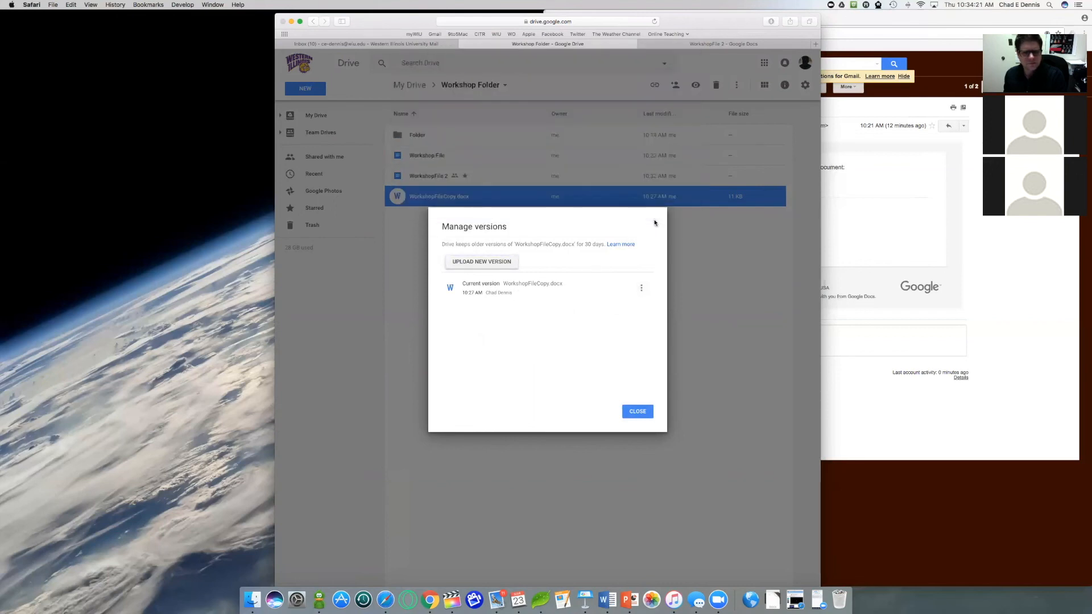
left_click(628, 415)
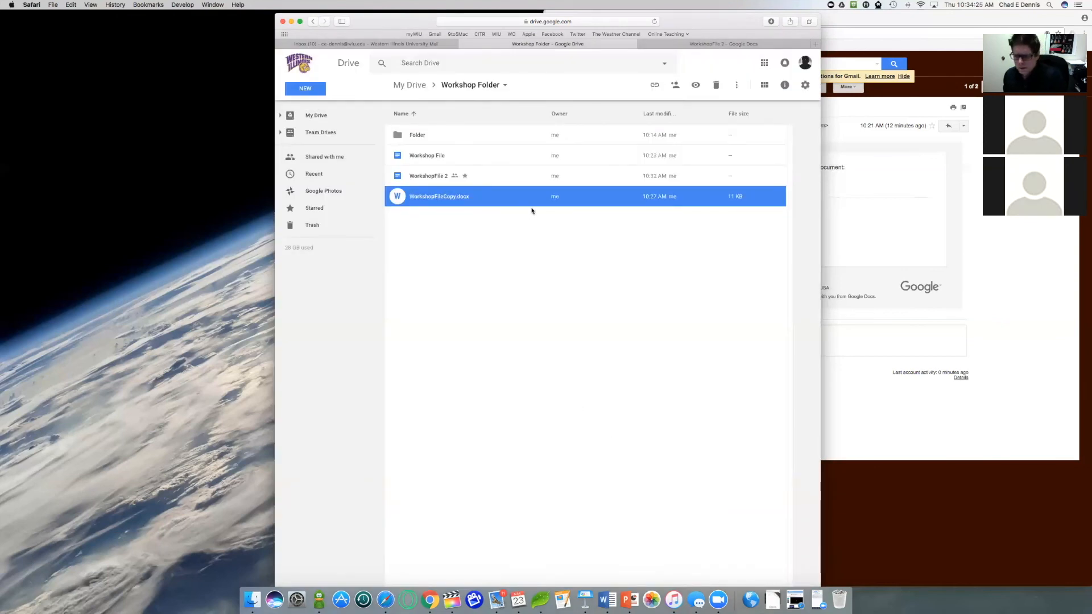
Remove WorkshopFile 2, confirm it sits in Trash, then reopen Workshop Folder
right_click(503, 177)
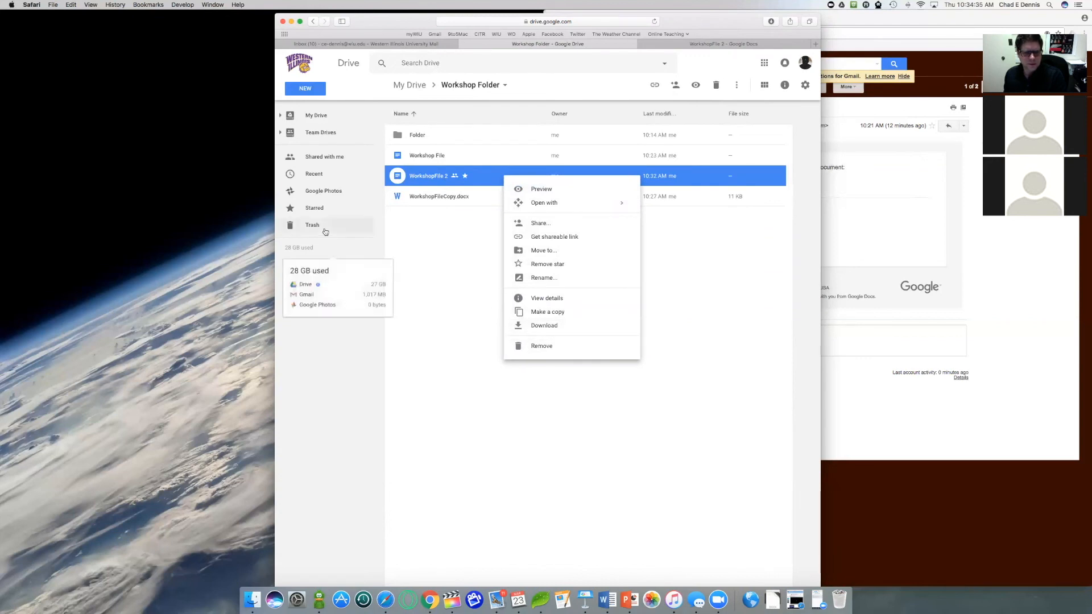
left_click(529, 346)
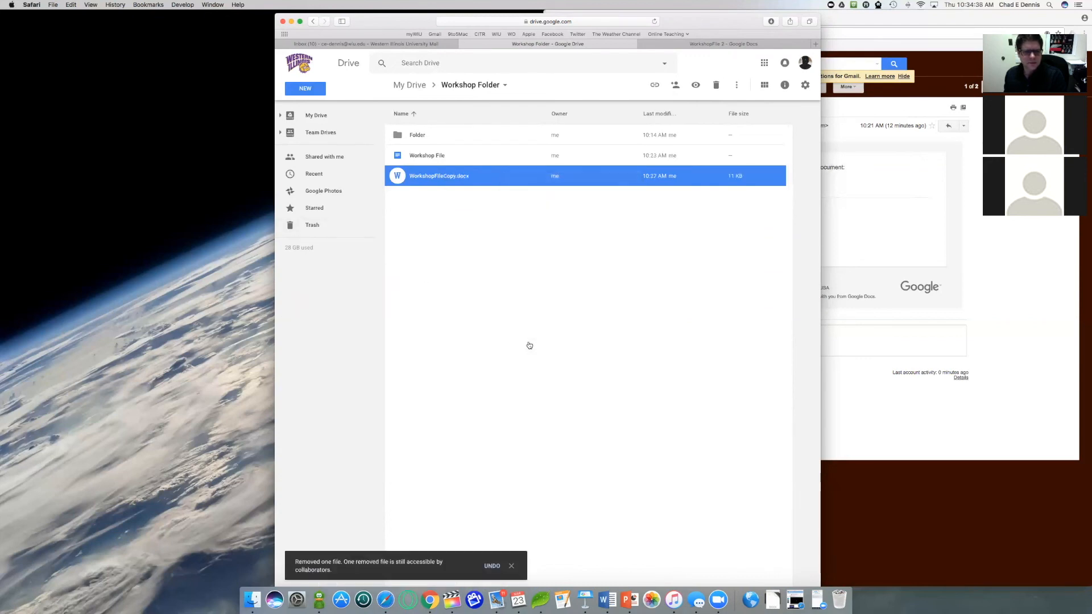
left_click(337, 227)
left_click(495, 138)
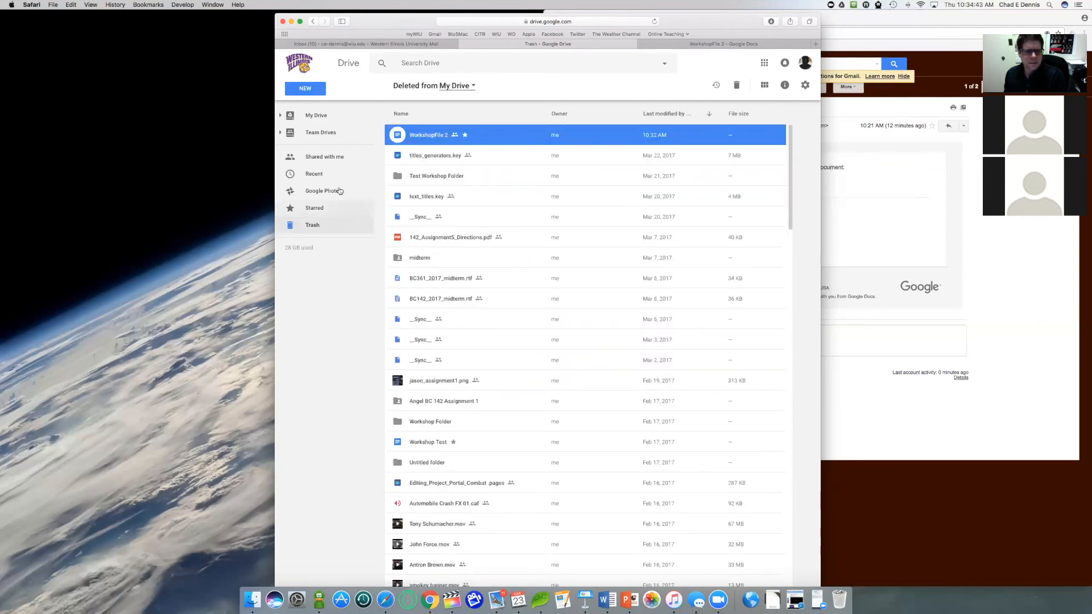
left_click(319, 117)
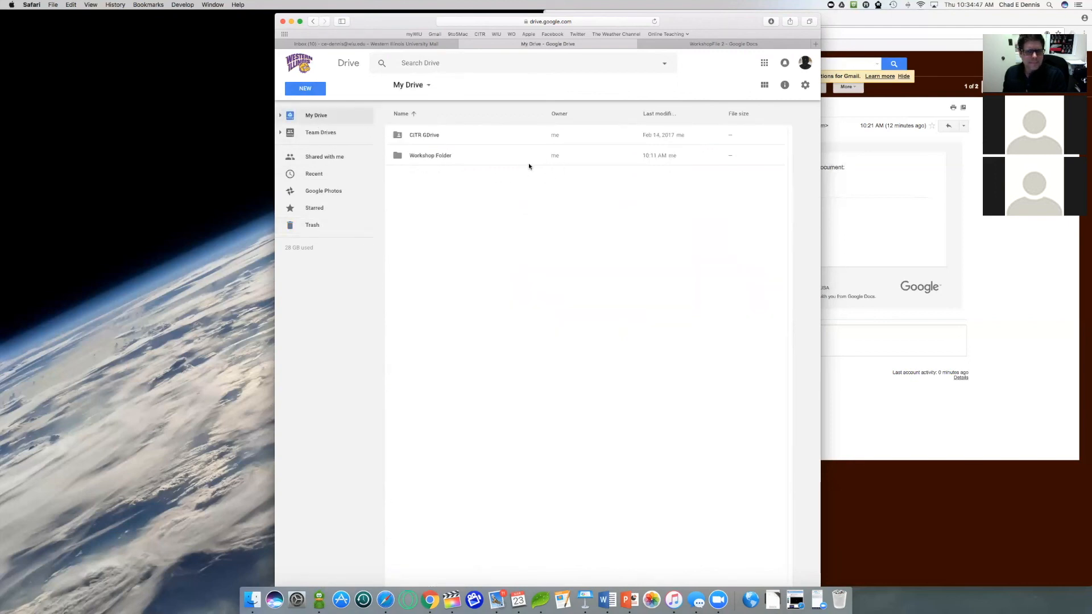
double_click(445, 156)
left_click(449, 155)
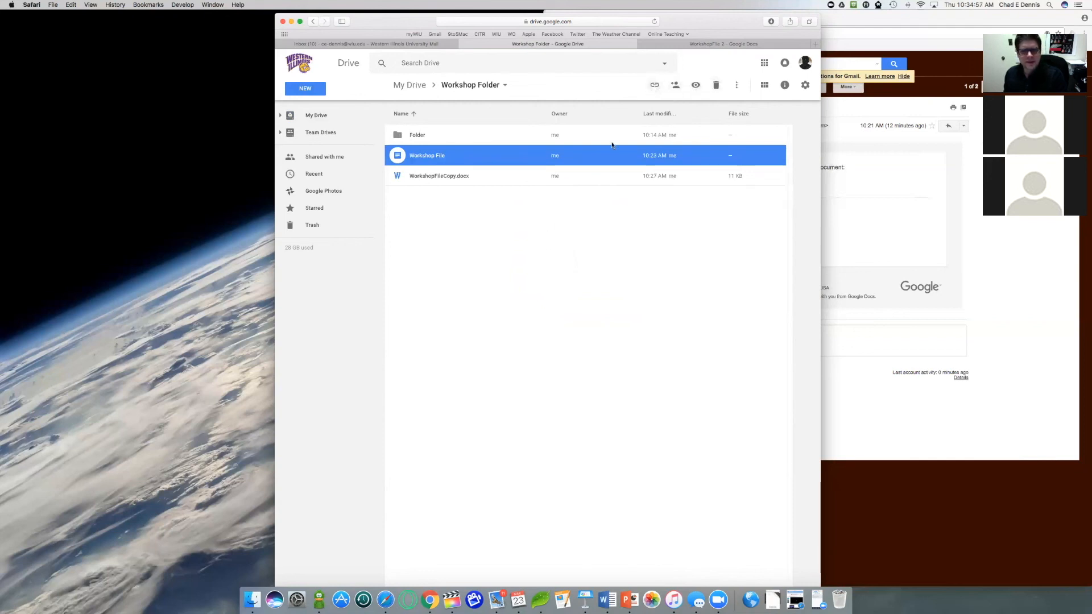
right_click(598, 156)
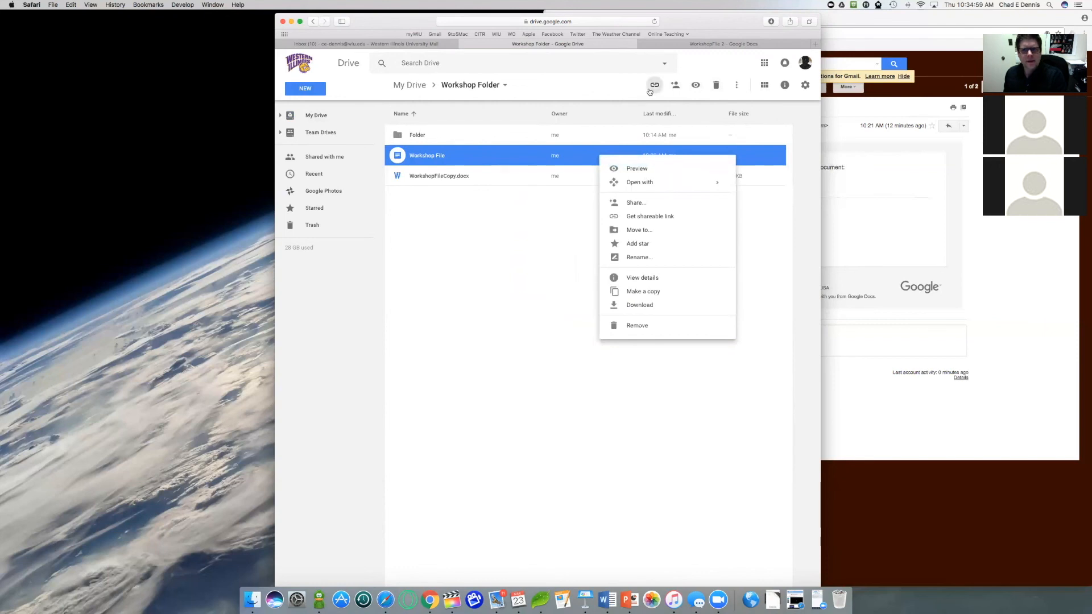
left_click(737, 89)
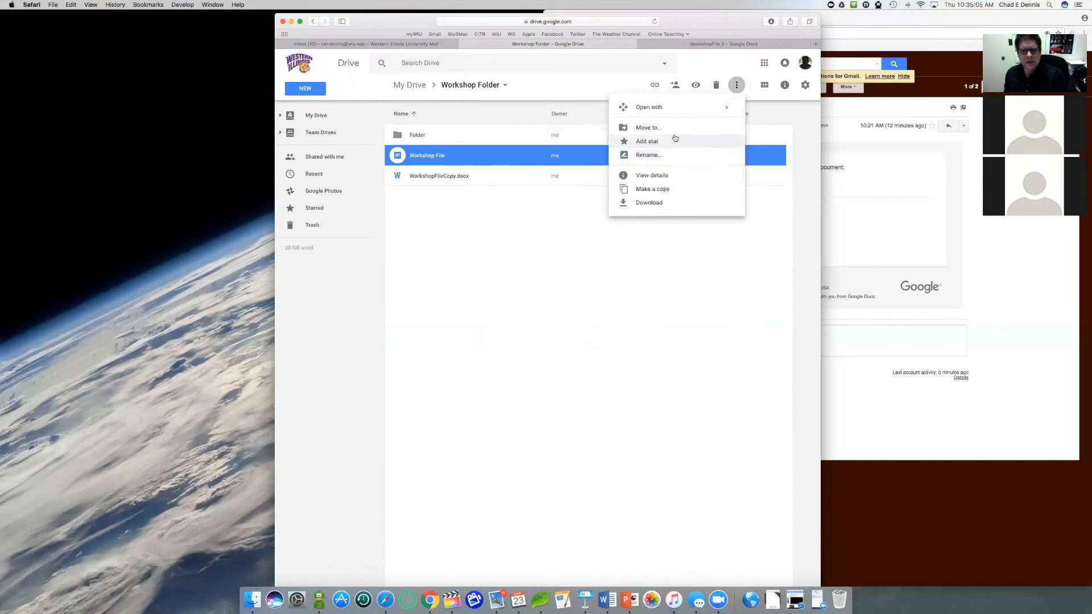
left_click(765, 88)
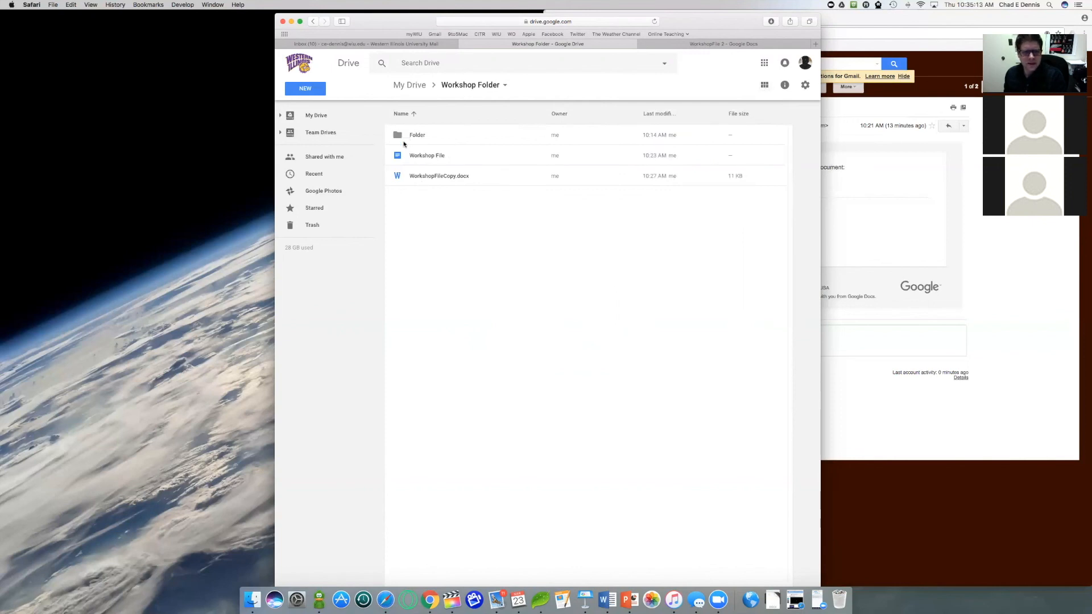
left_click(765, 86)
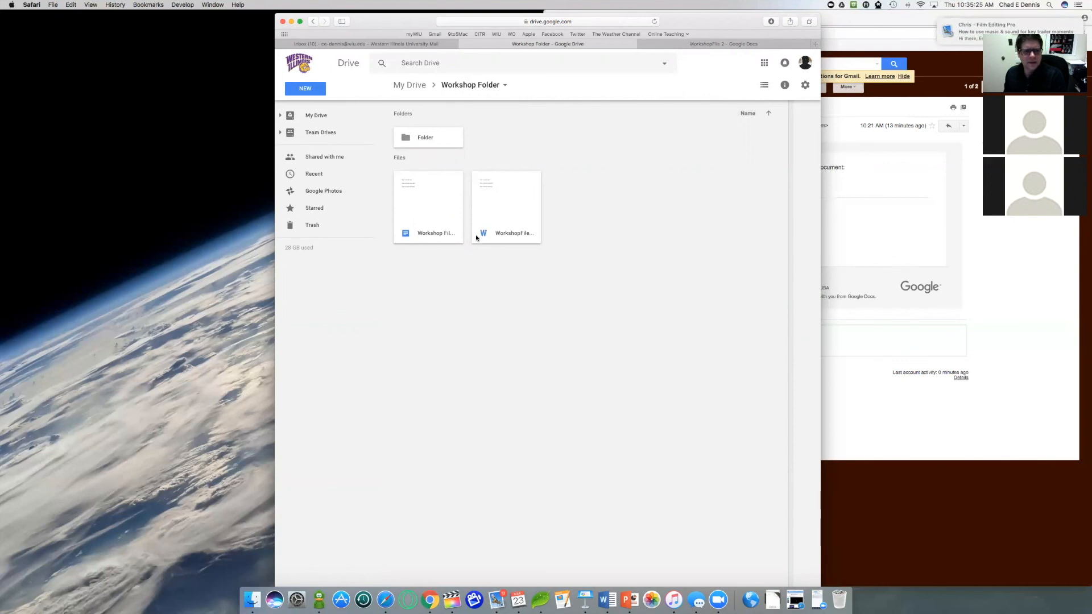
left_click(765, 84)
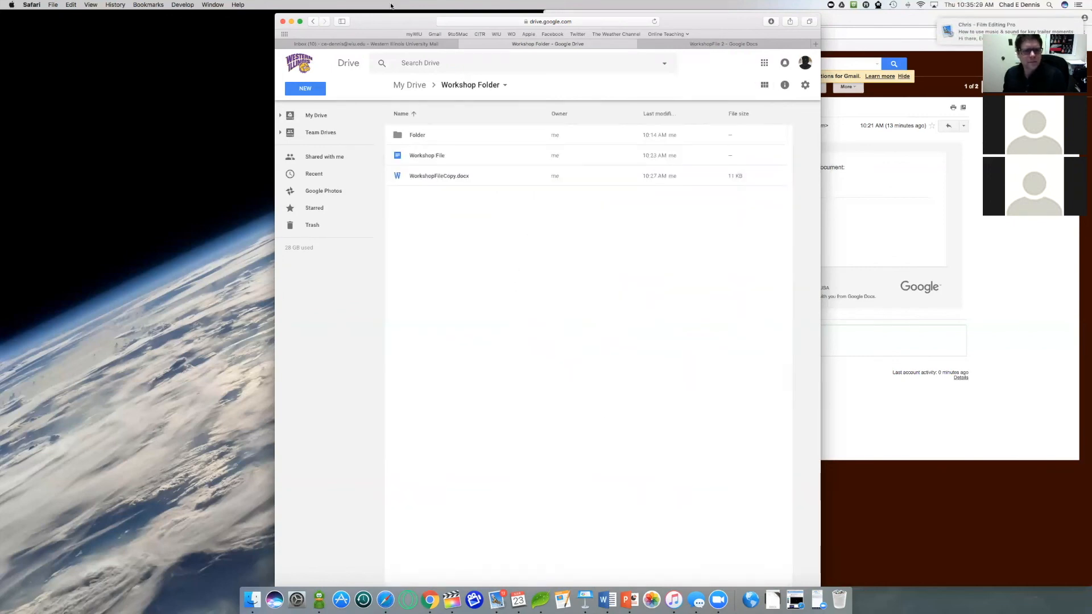
left_click_drag(385, 19, 389, 21)
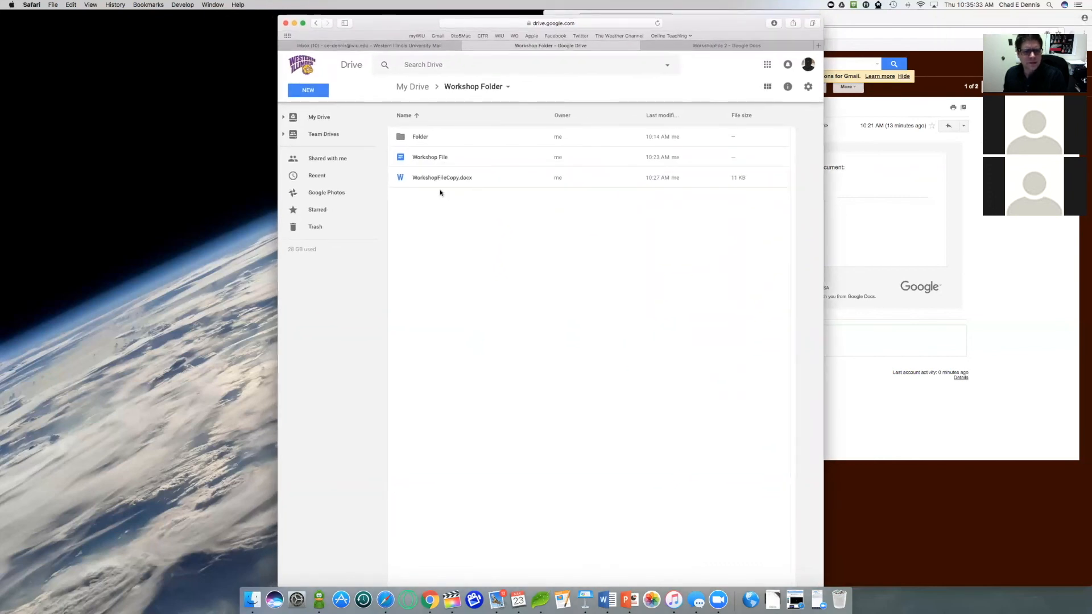
left_click_drag(744, 24, 745, 23)
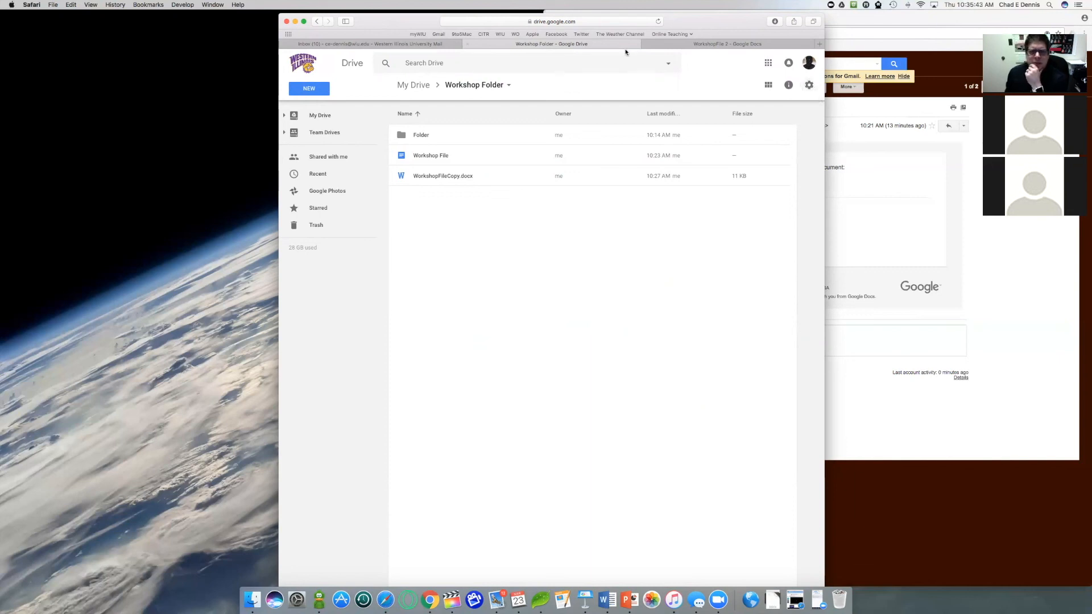
left_click(428, 44)
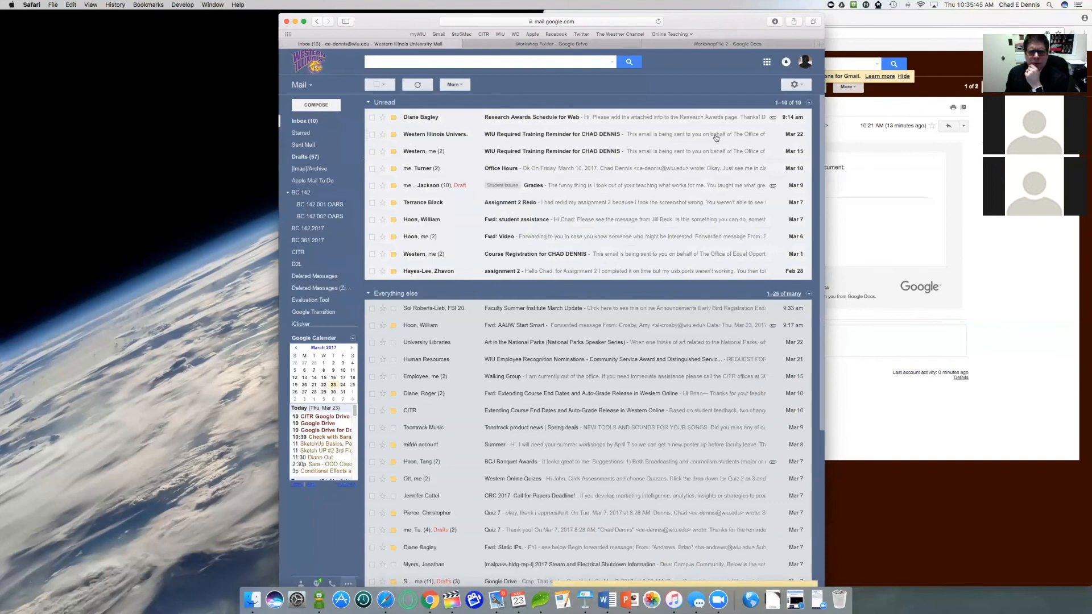
left_click(800, 84)
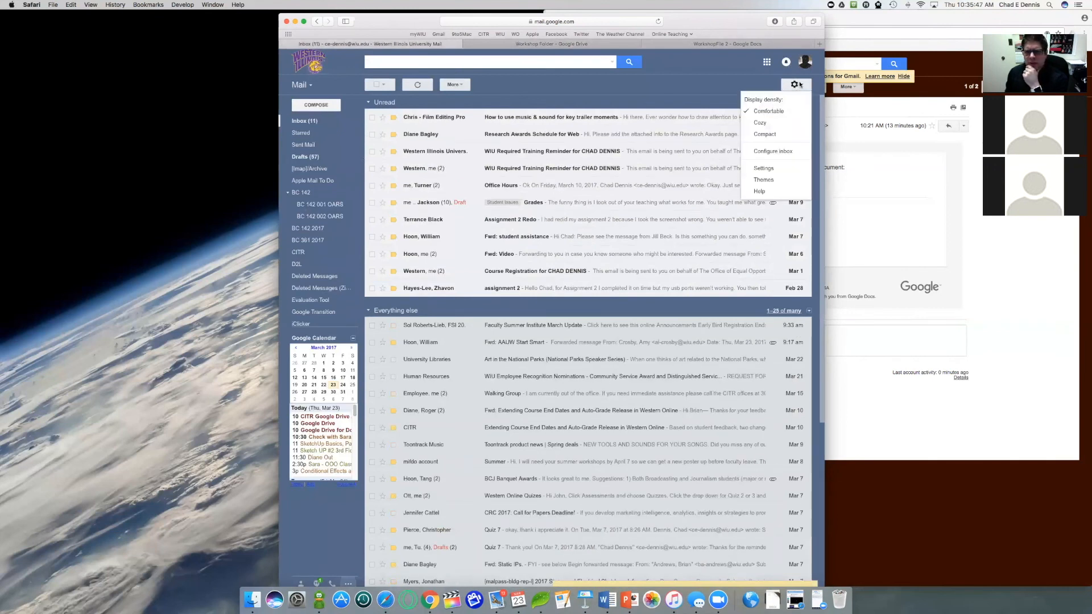
left_click(767, 61)
left_click(710, 162)
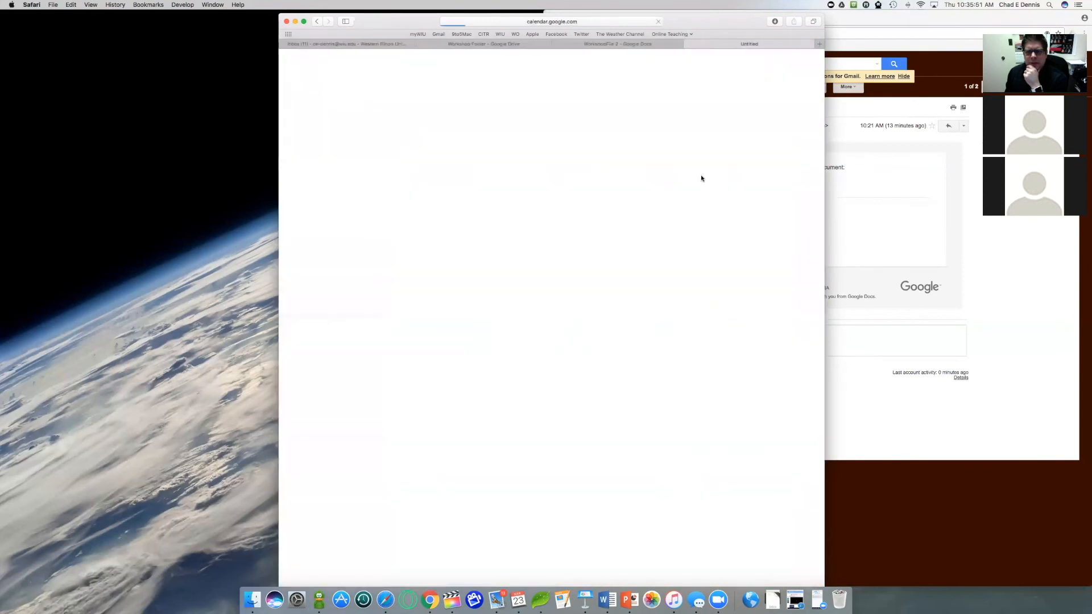
left_click(799, 87)
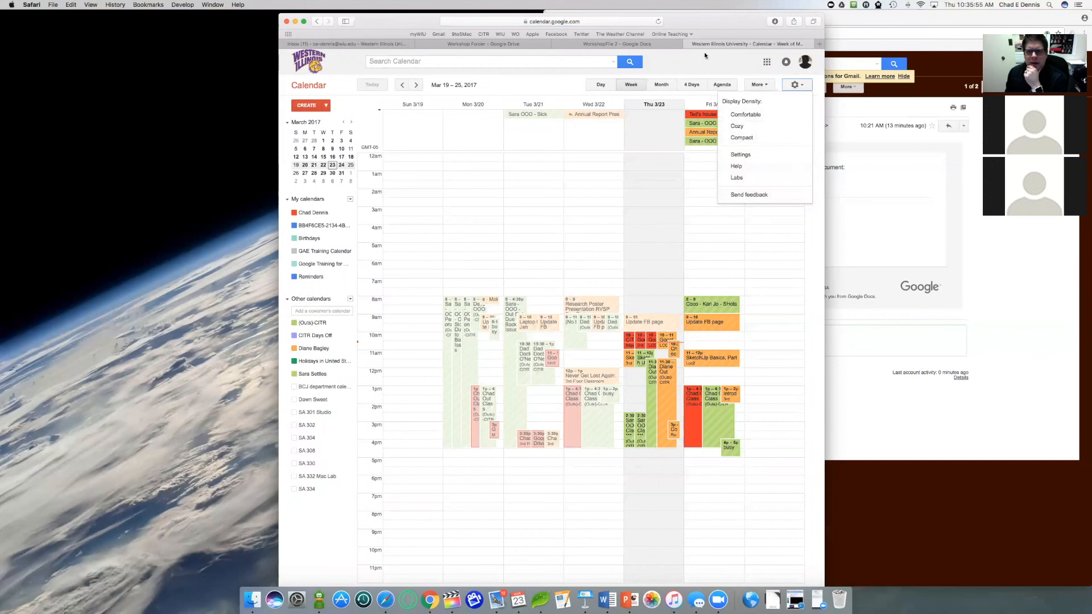
left_click(688, 44)
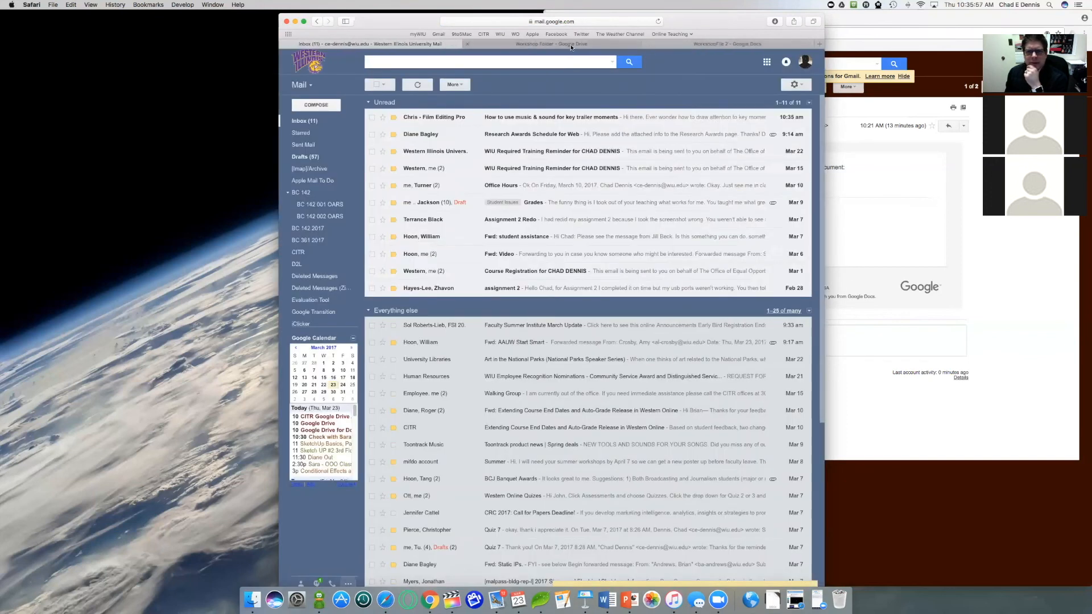
left_click(606, 45)
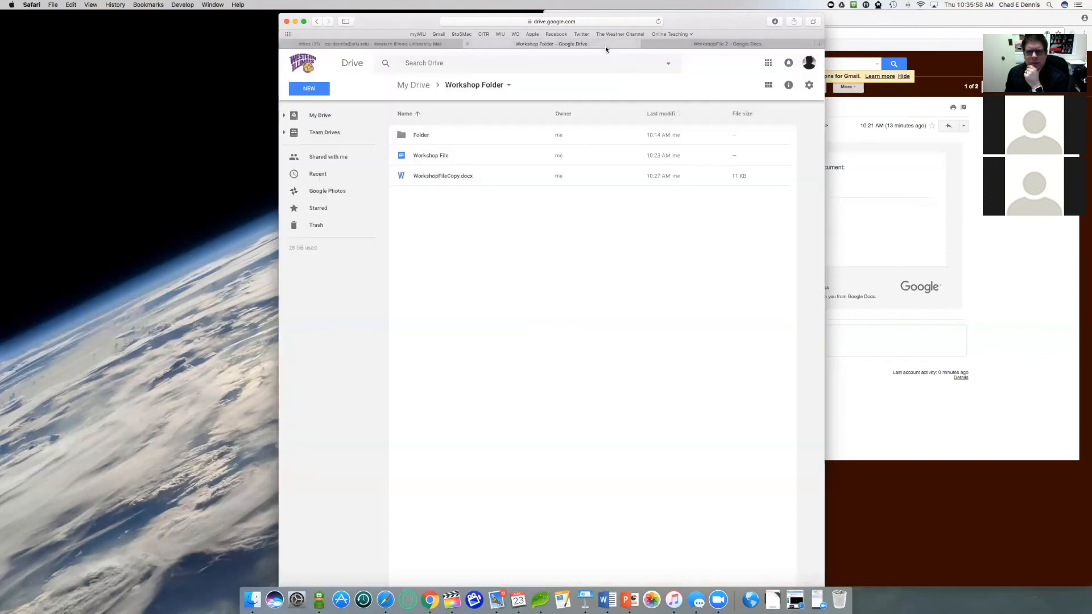
In Drive Settings, switch Density to Compact, then Cozy, then back to Comfortable
left_click(809, 87)
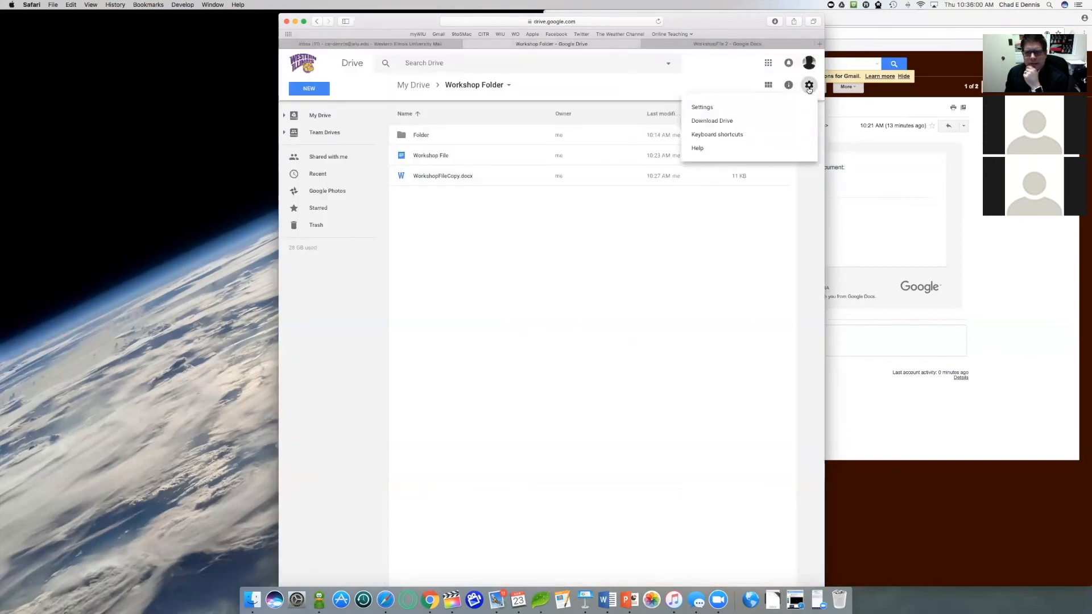
left_click(710, 111)
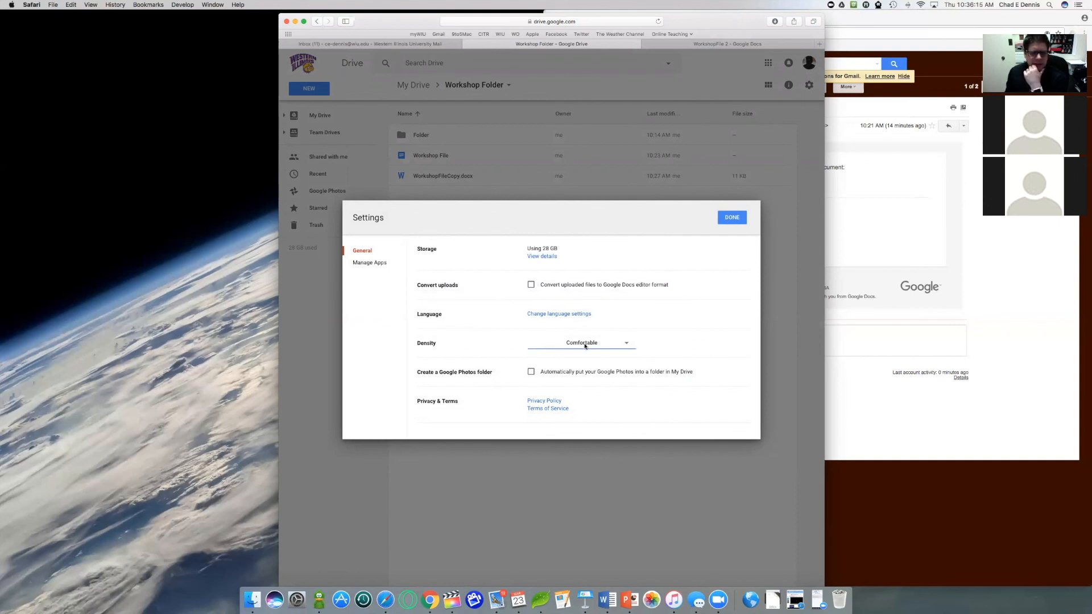
left_click(625, 345)
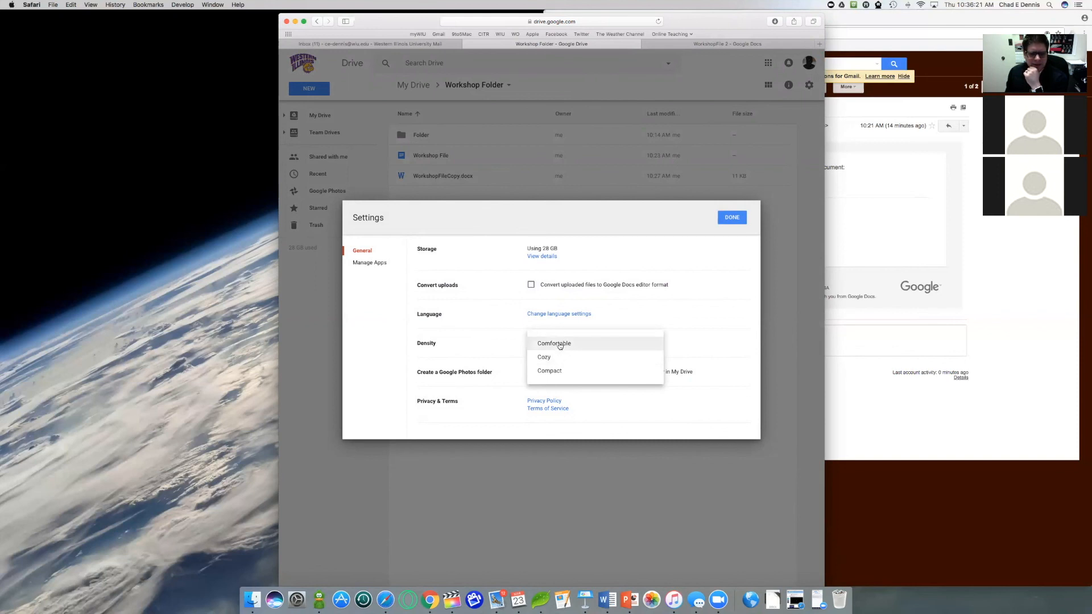
left_click(547, 371)
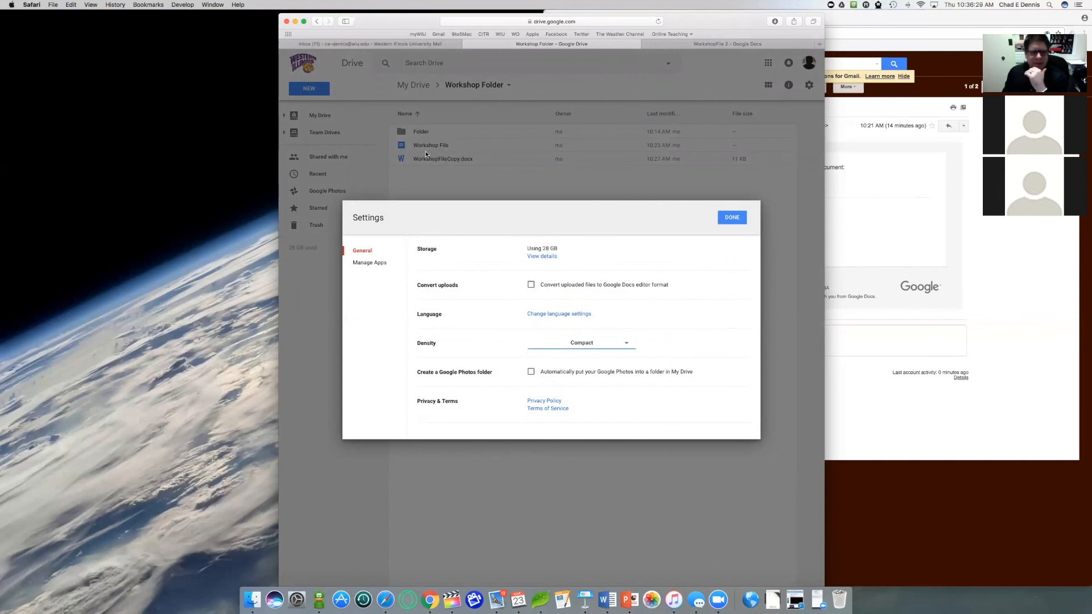
left_click(596, 347)
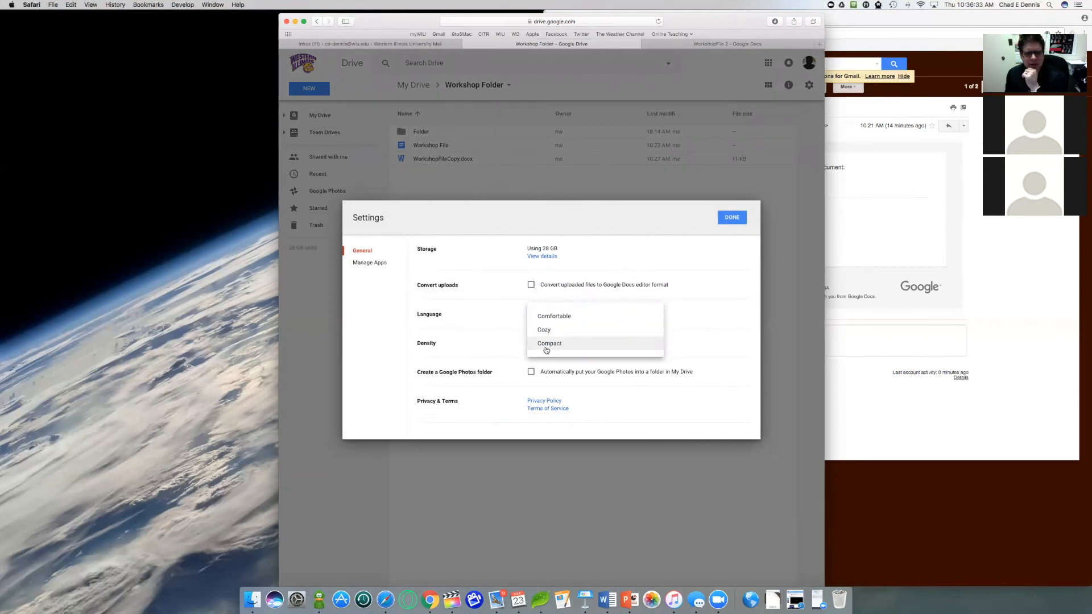
left_click(544, 332)
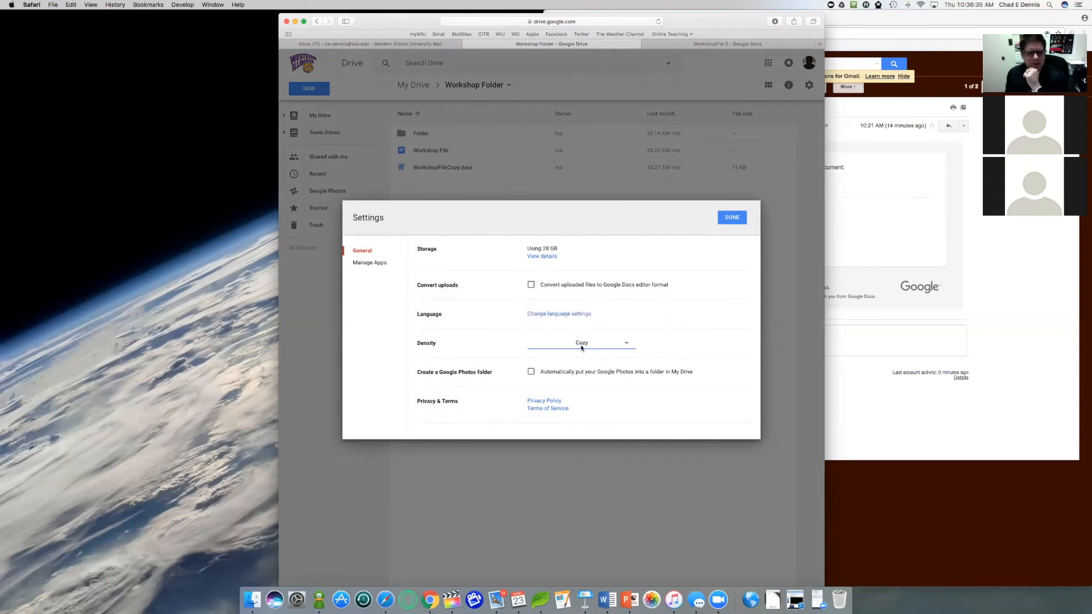
left_click(584, 348)
left_click(558, 328)
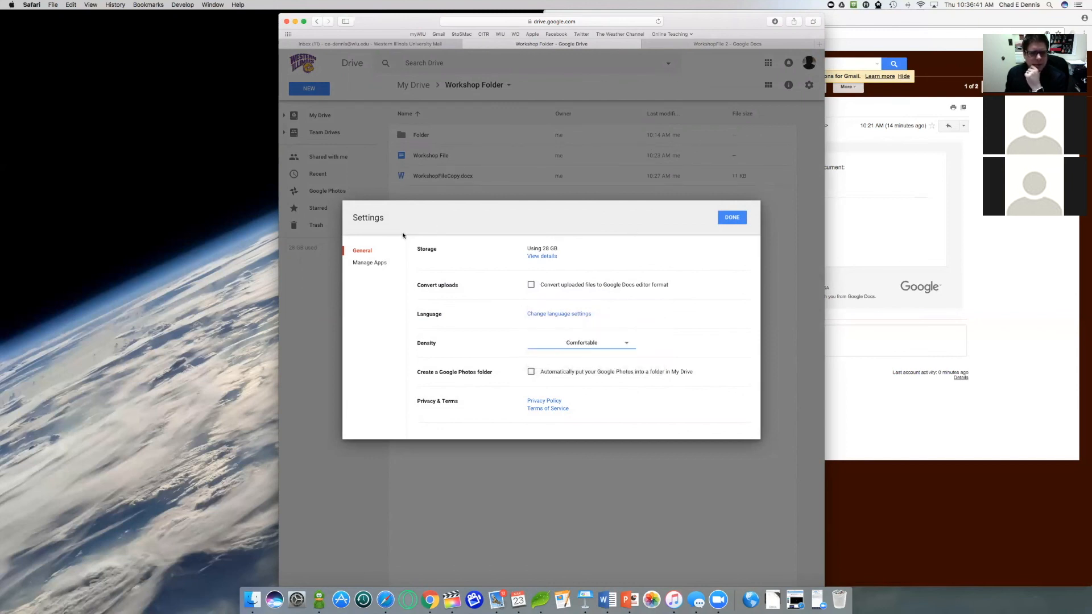
Browse Manage Apps, checking the Google Sites and Google Slides options, then close Settings
left_click(371, 264)
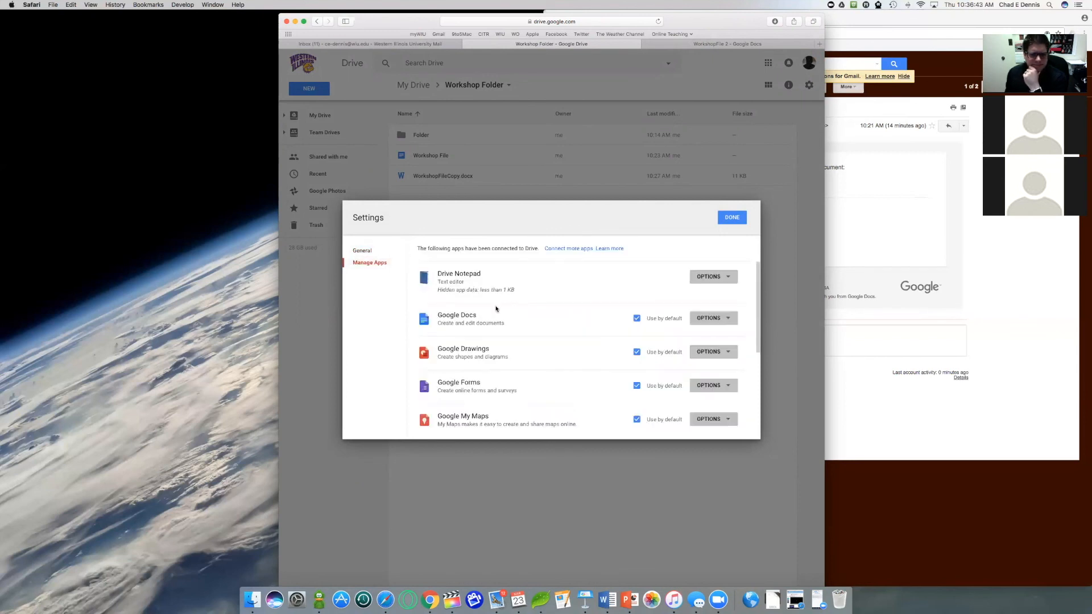
scroll(496, 309, "down", 1)
scroll(496, 307, "down", 6)
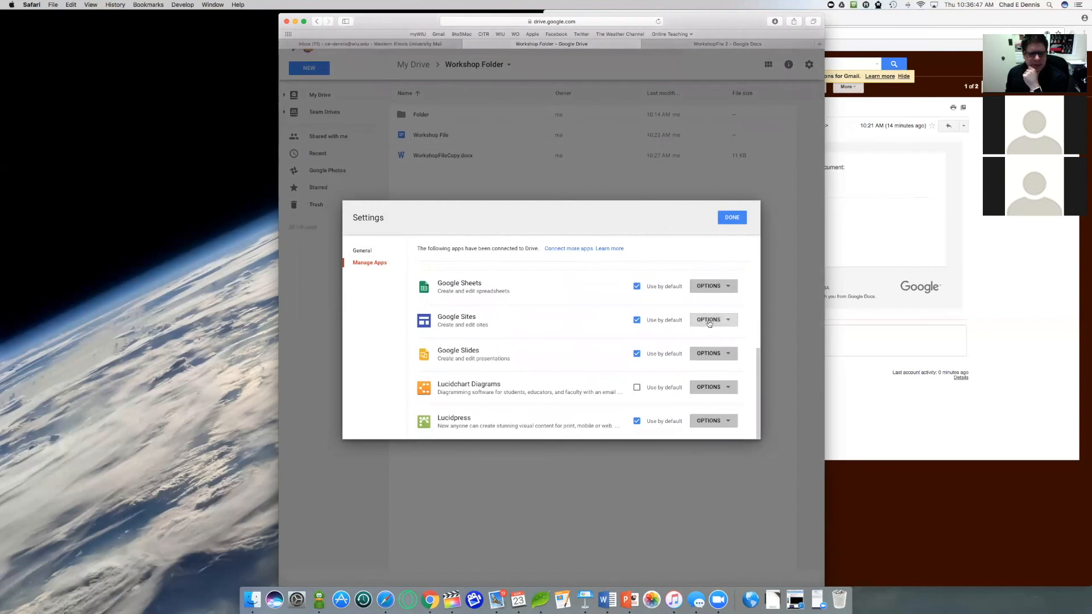
left_click(713, 320)
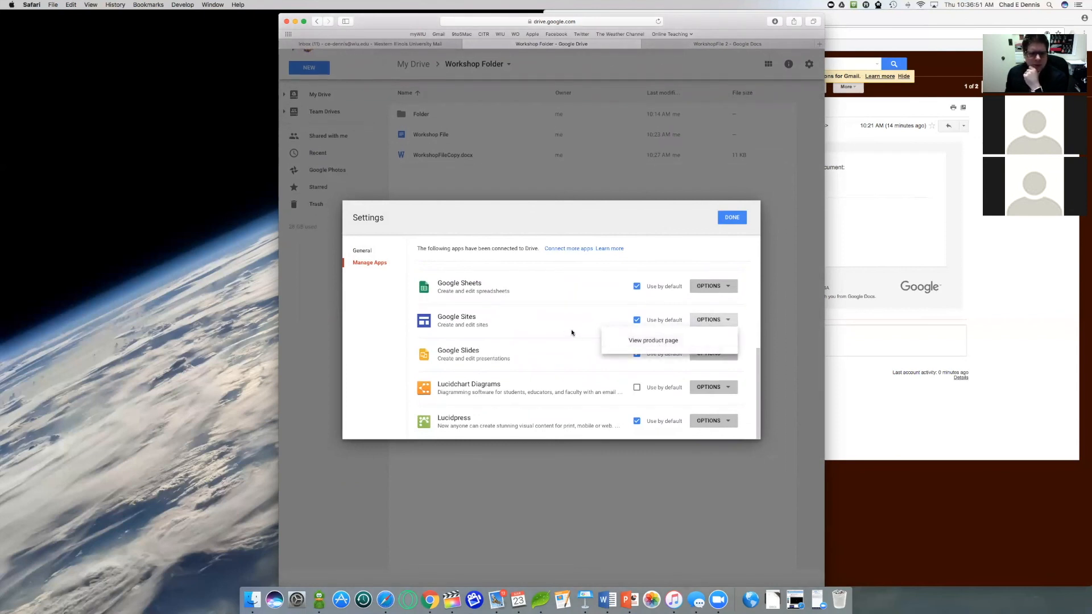
scroll(603, 310, "up", 5)
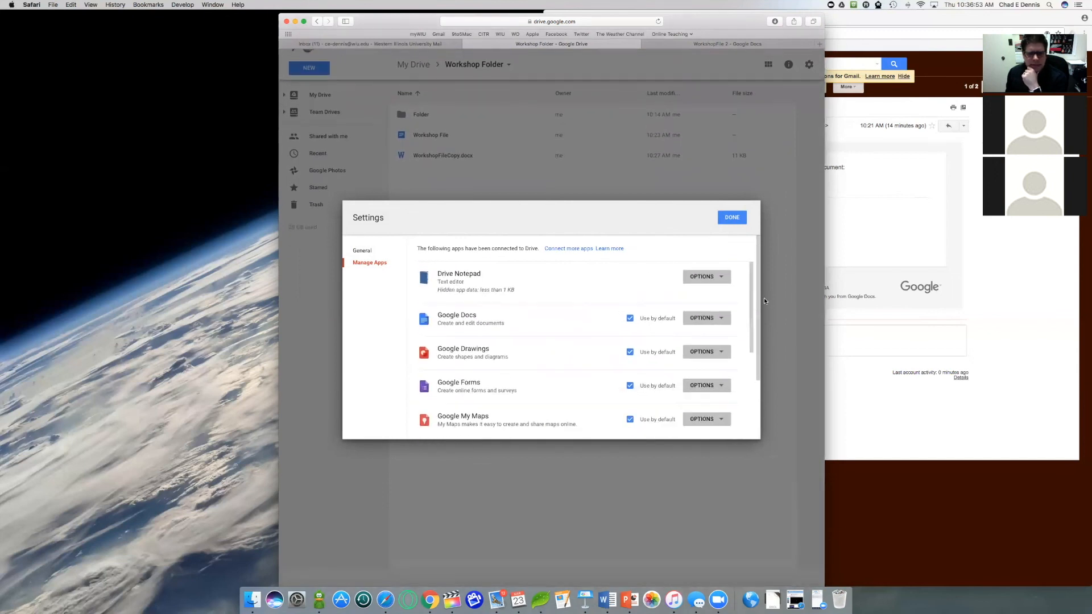
scroll(751, 307, "down", 1)
left_click_drag(753, 327, 754, 396)
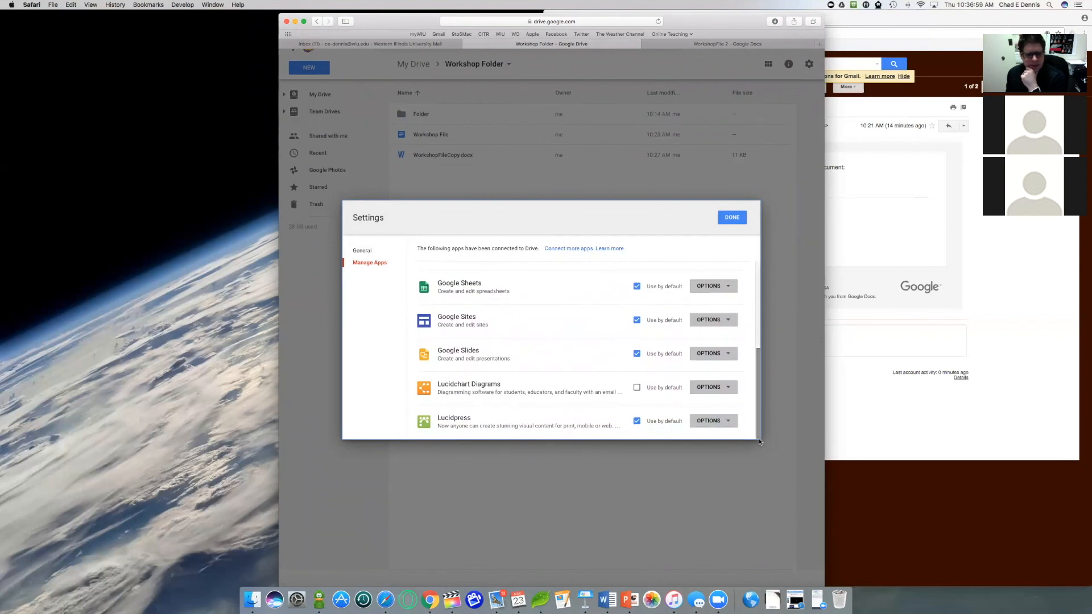
left_click(707, 355)
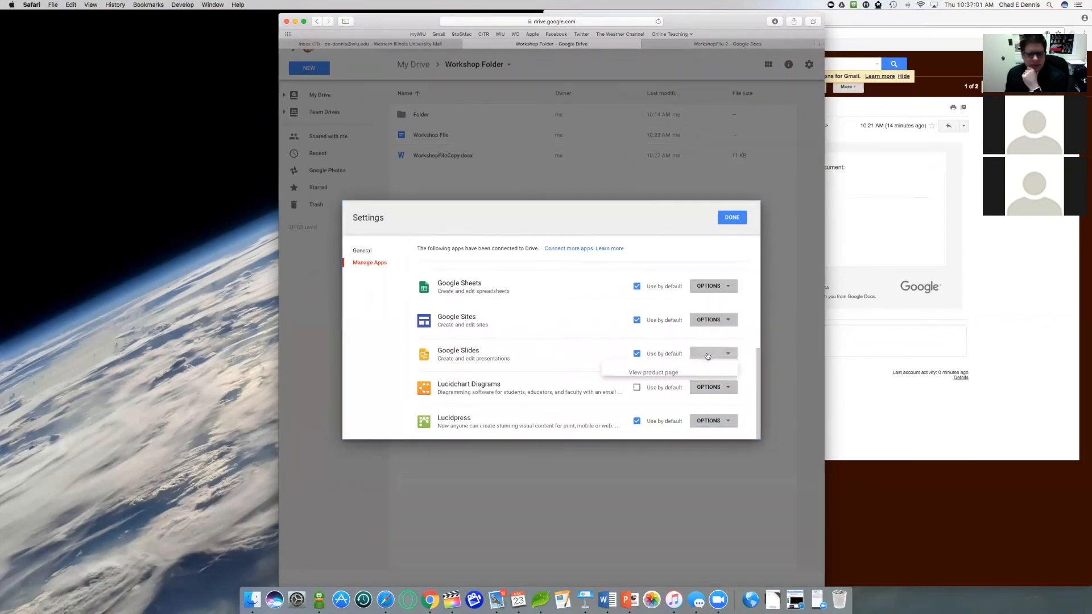
left_click(700, 233)
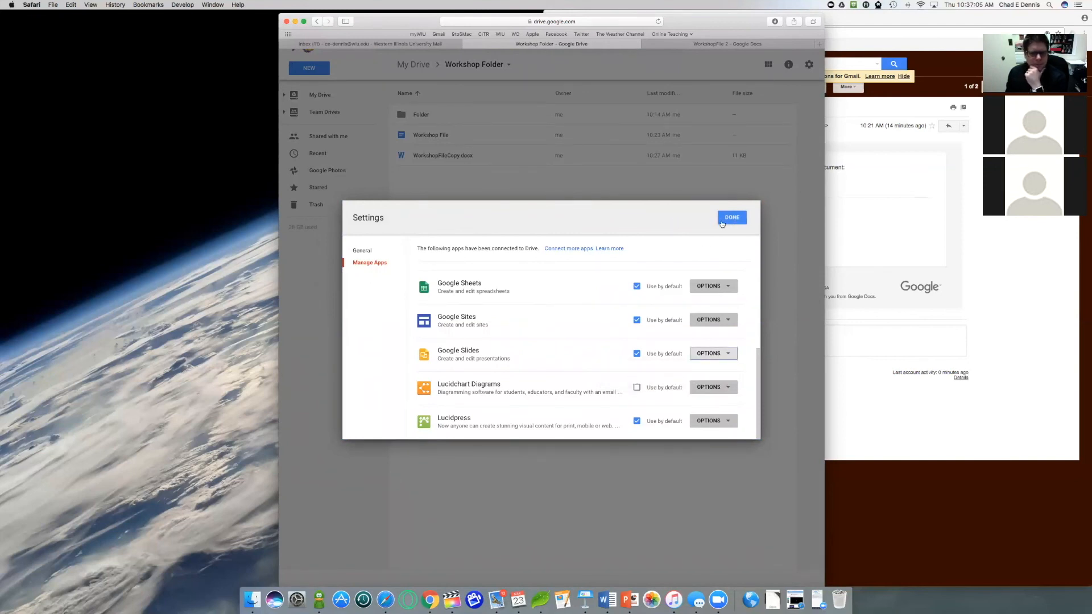
left_click(735, 218)
left_click(809, 85)
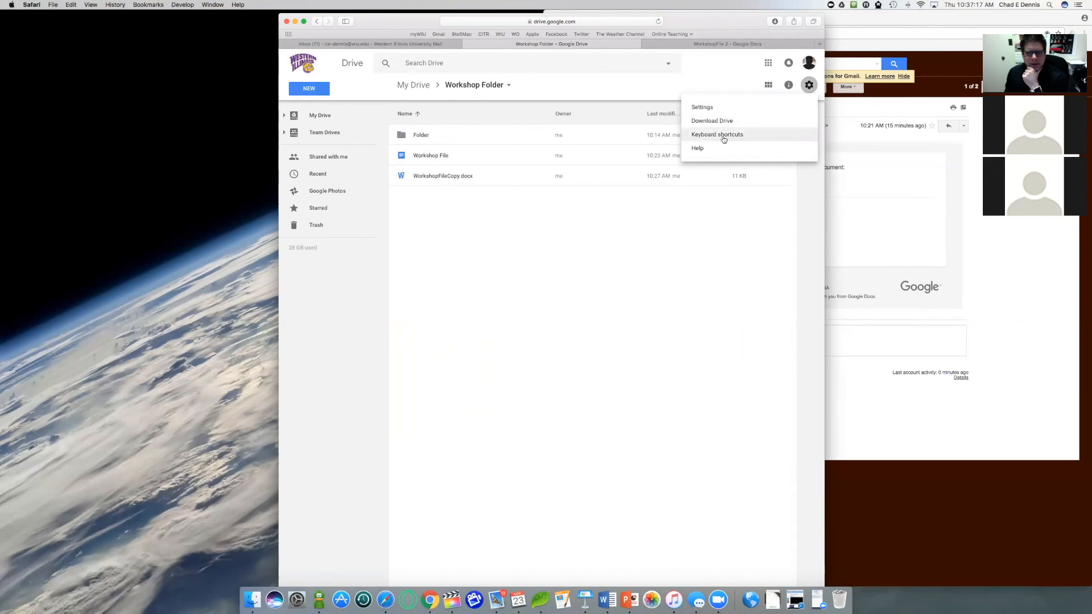
left_click(721, 136)
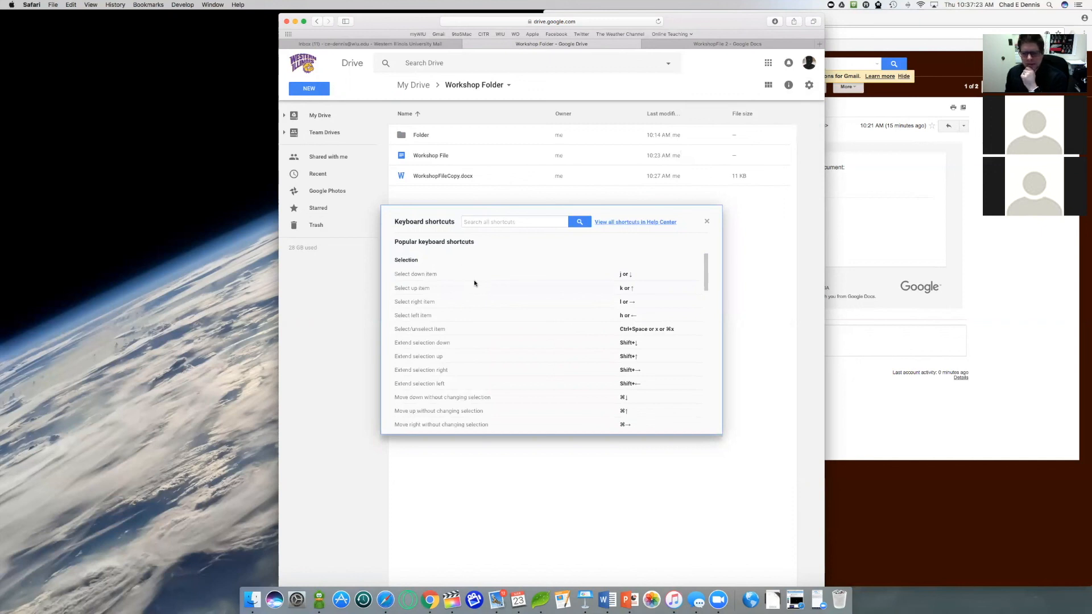
scroll(553, 296, "down", 5)
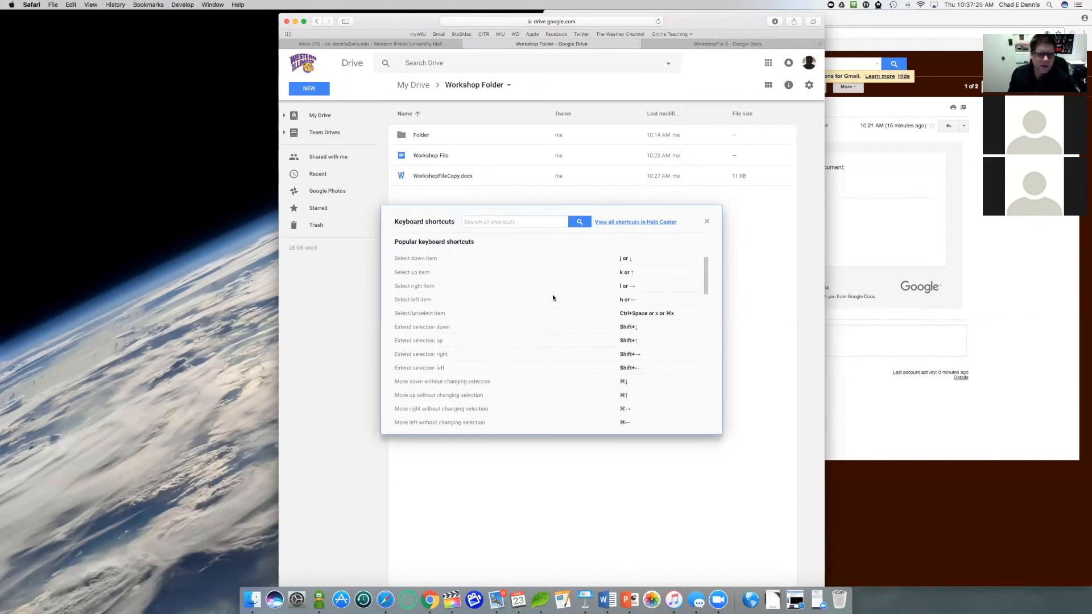
scroll(553, 297, "down", 6)
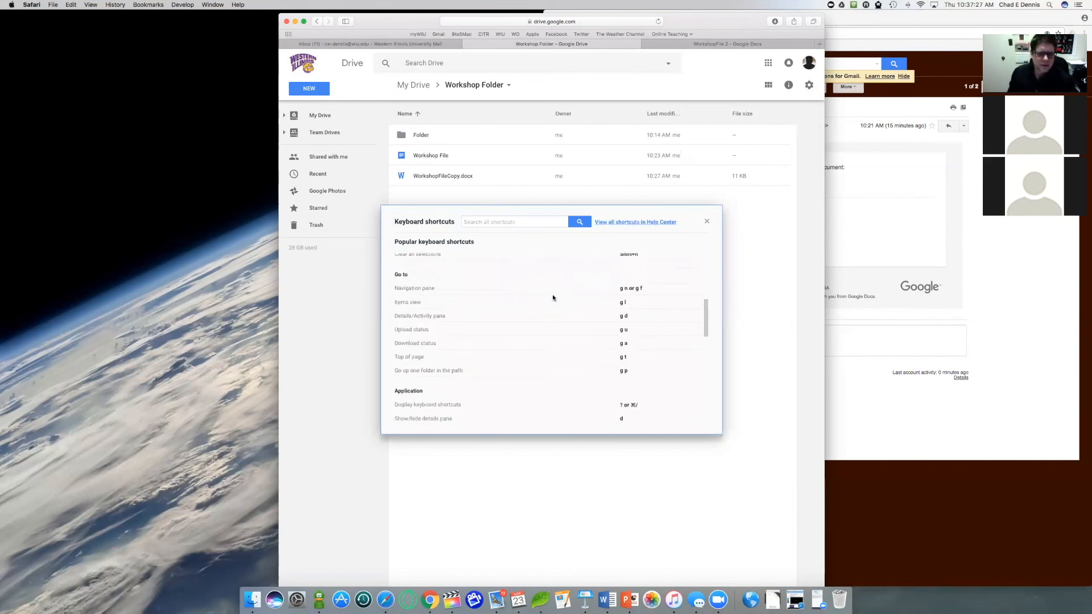
scroll(553, 297, "down", 3)
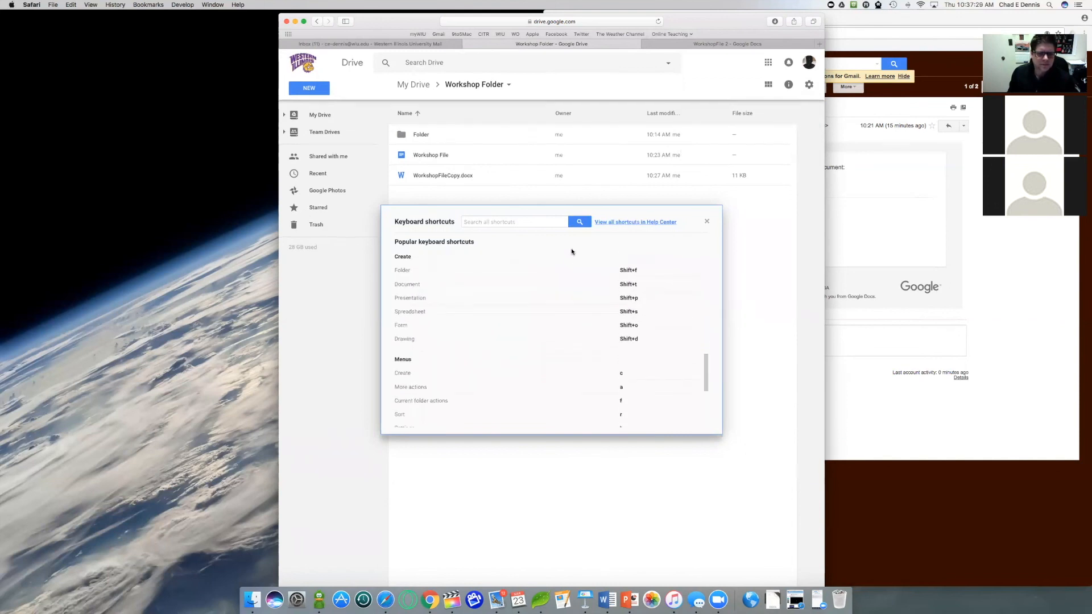
left_click(708, 221)
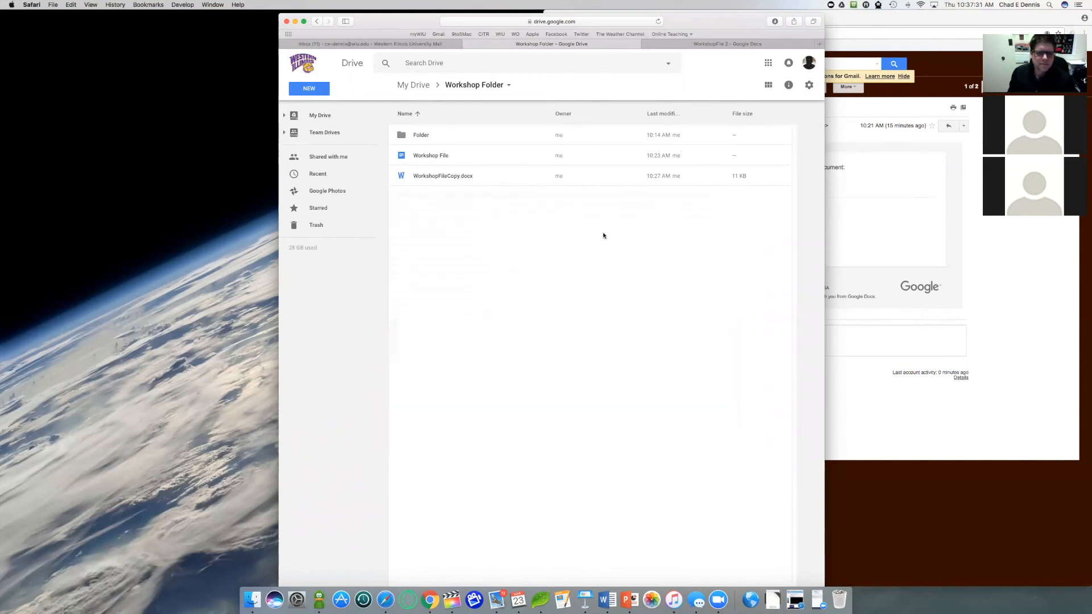
left_click_drag(371, 20, 357, 27)
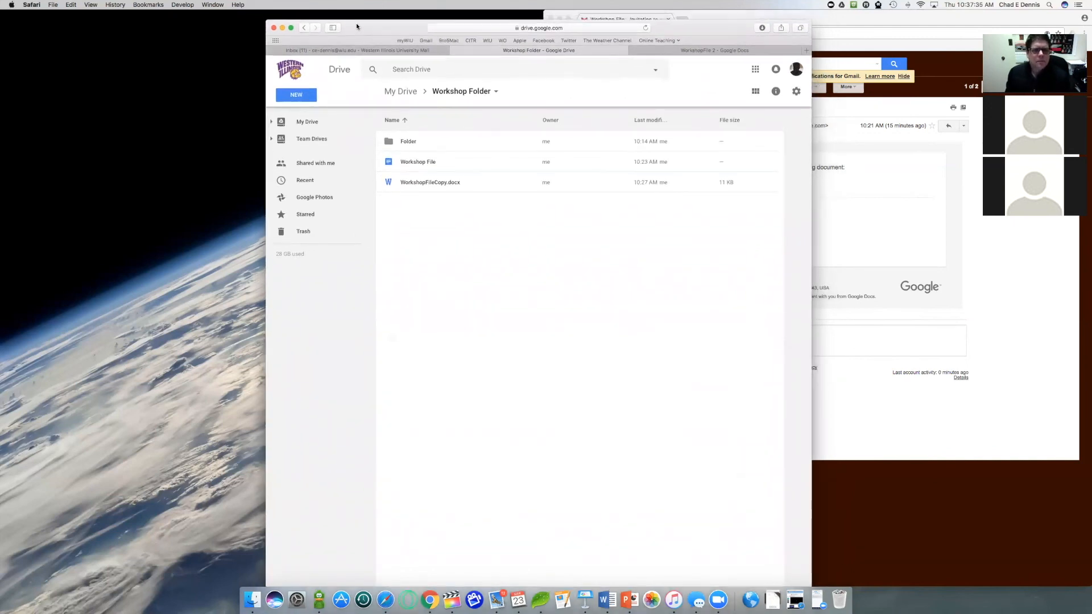